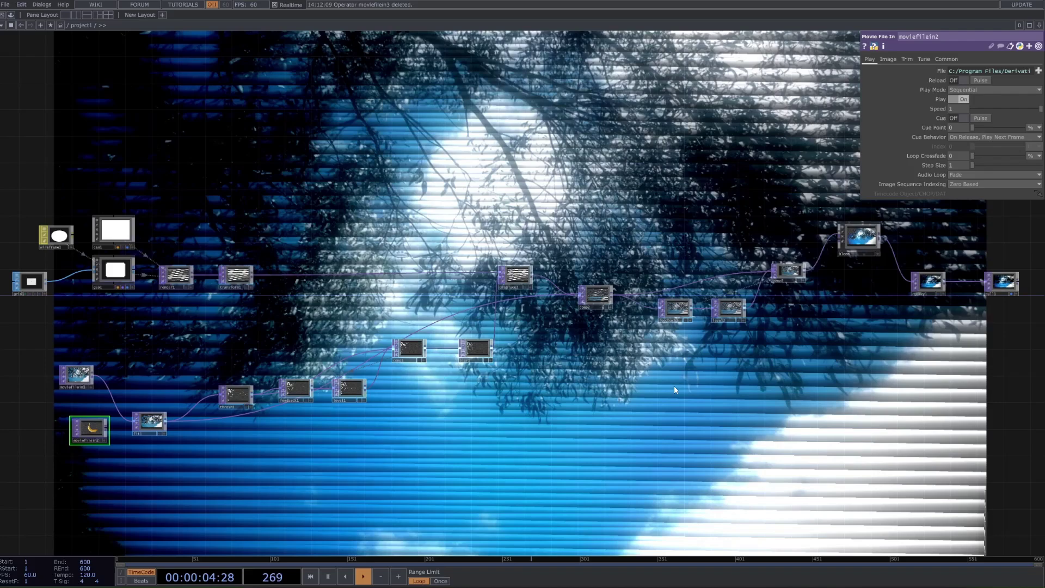
# - Switch to the browser window showing the Line Arts Tutorial video on YouTube
pyautogui.hotkey('alt', 'Tab')
pyautogui.hotkey('alt', 'Tab')
pyautogui.hotkey('alt', 'Tab')
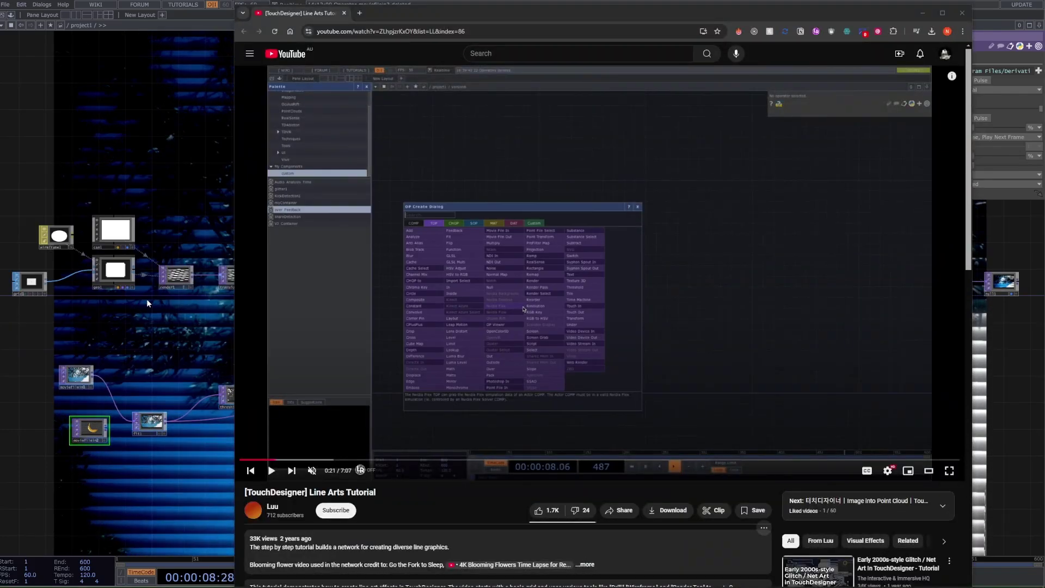
pyautogui.hotkey('alt', 'Tab')
pyautogui.hotkey('alt', 'Tab')
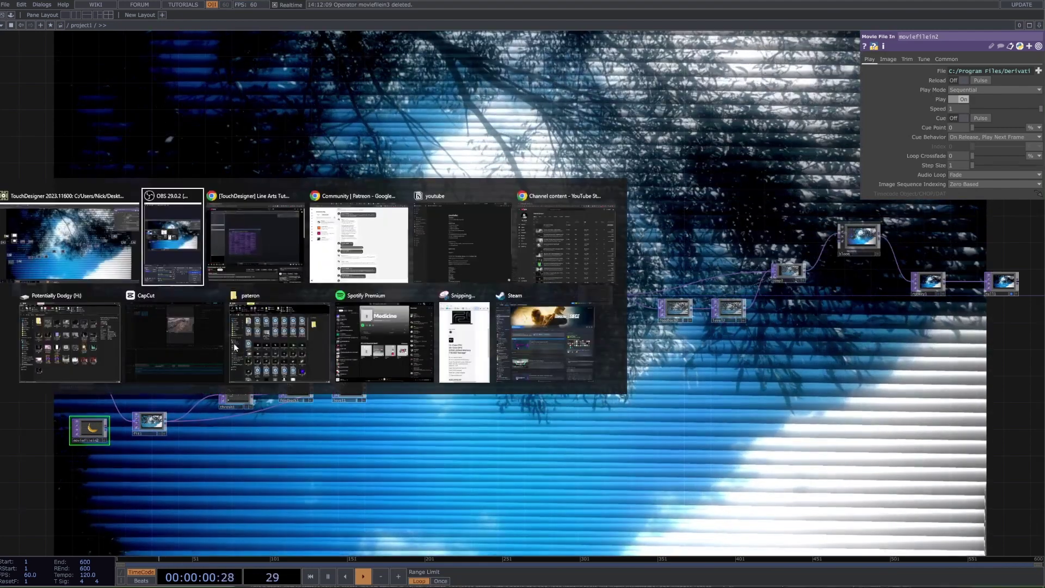
pyautogui.hotkey('alt', 'Tab')
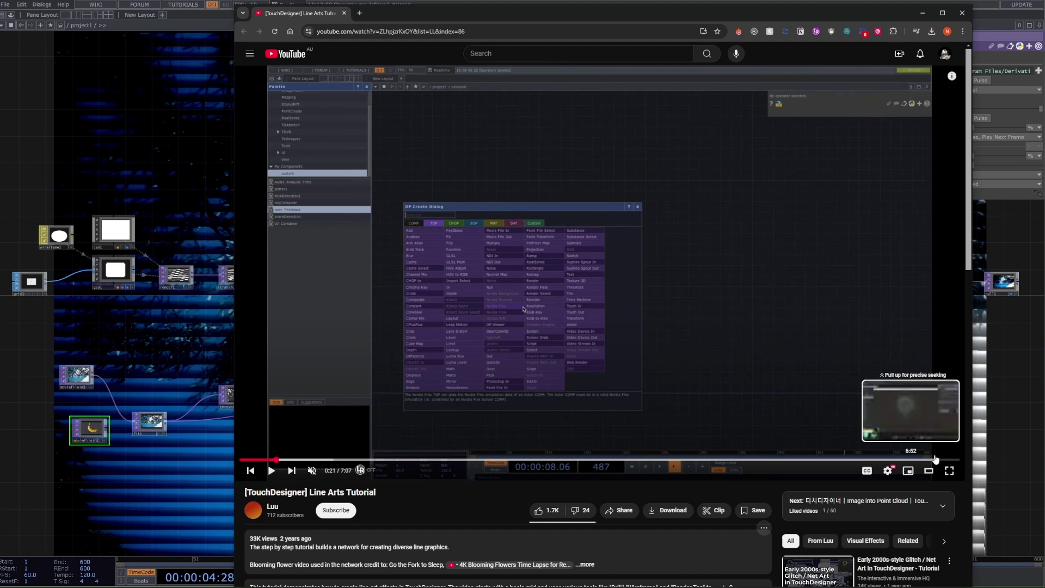
# - Seek near the end of the Line Arts Tutorial, view the line-art variations, then seek back to the bloom section of the video
pyautogui.click(923, 459)
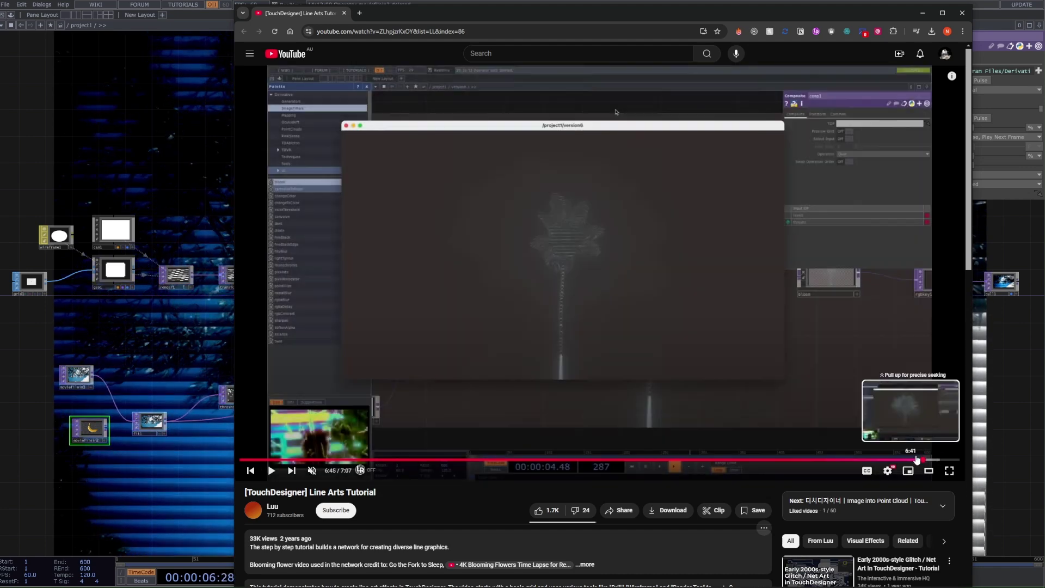
pyautogui.click(544, 400)
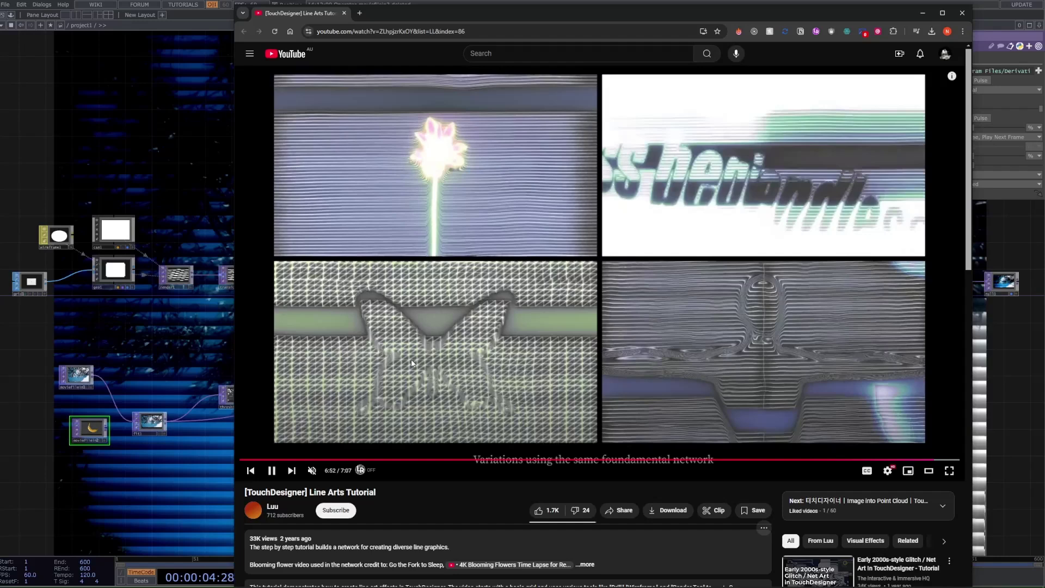
pyautogui.click(412, 363)
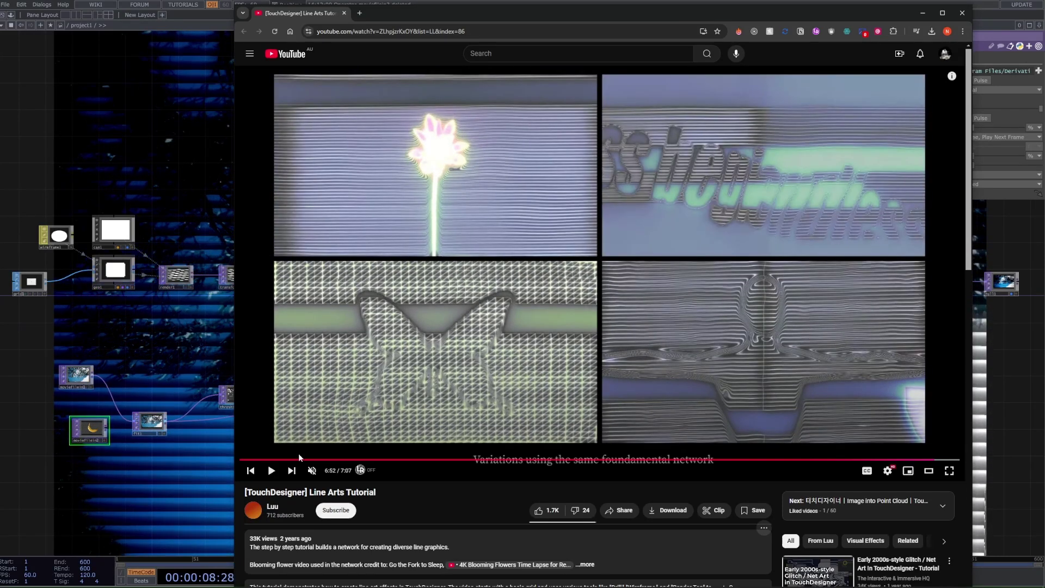
pyautogui.moveTo(298, 456); pyautogui.dragTo(863, 460)
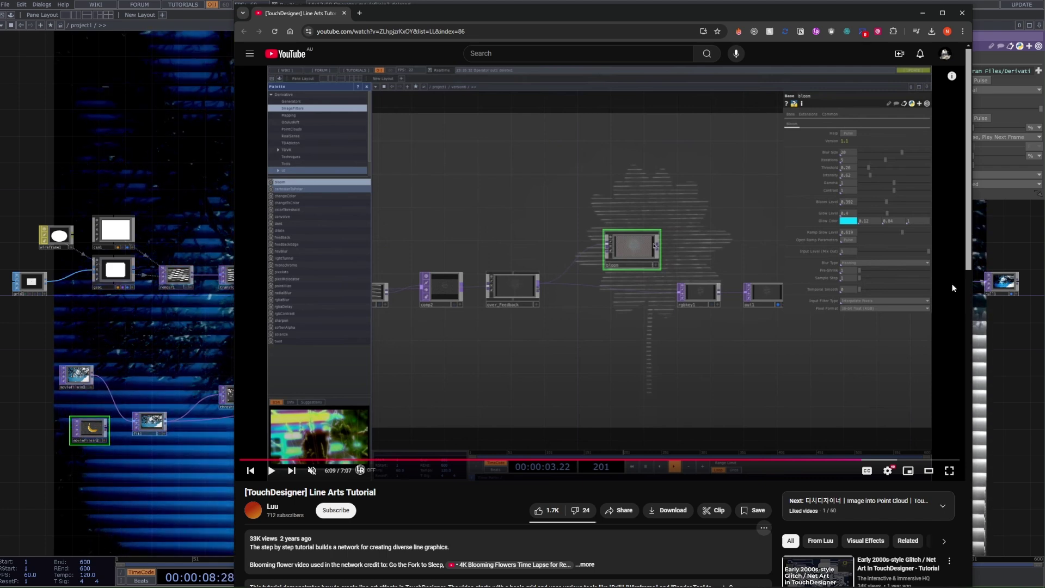
# - Return to TouchDesigner and turn off the background display of the network's final output node, with empty space below the network in view
pyautogui.click(1013, 330)
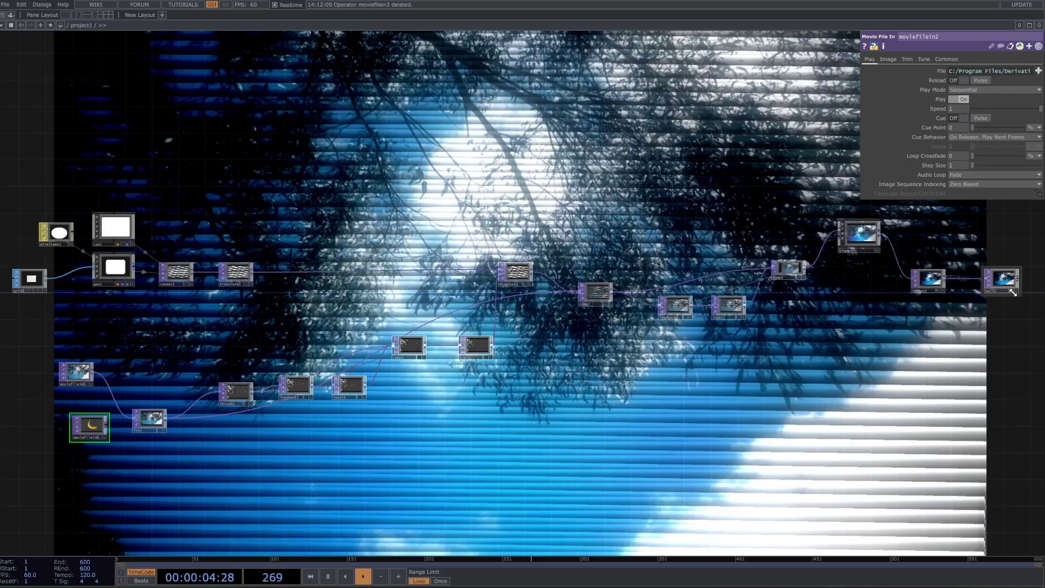
pyautogui.click(1014, 292)
pyautogui.scroll(-3, 460, 437)
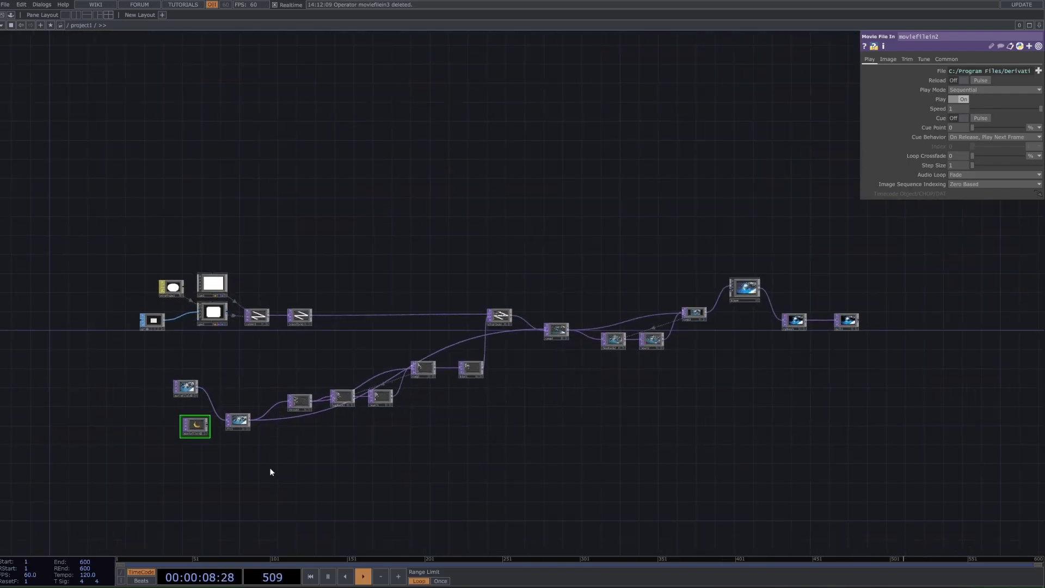
pyautogui.moveTo(288, 434); pyautogui.dragTo(447, 341)
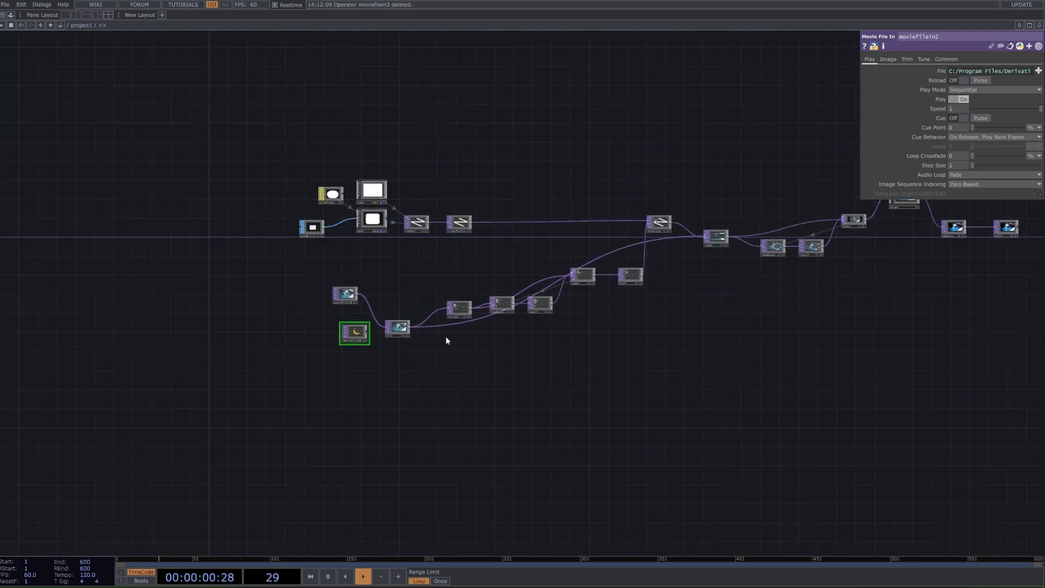
pyautogui.moveTo(455, 471); pyautogui.dragTo(240, 277)
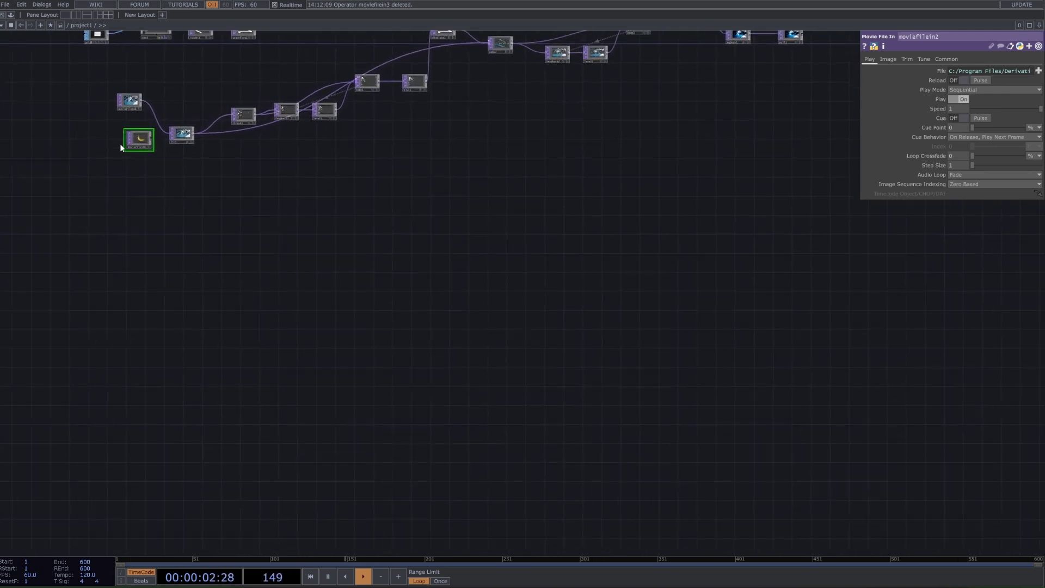
# - Add a Movie File In TOP in the empty space below the existing network
pyautogui.press('Tab')
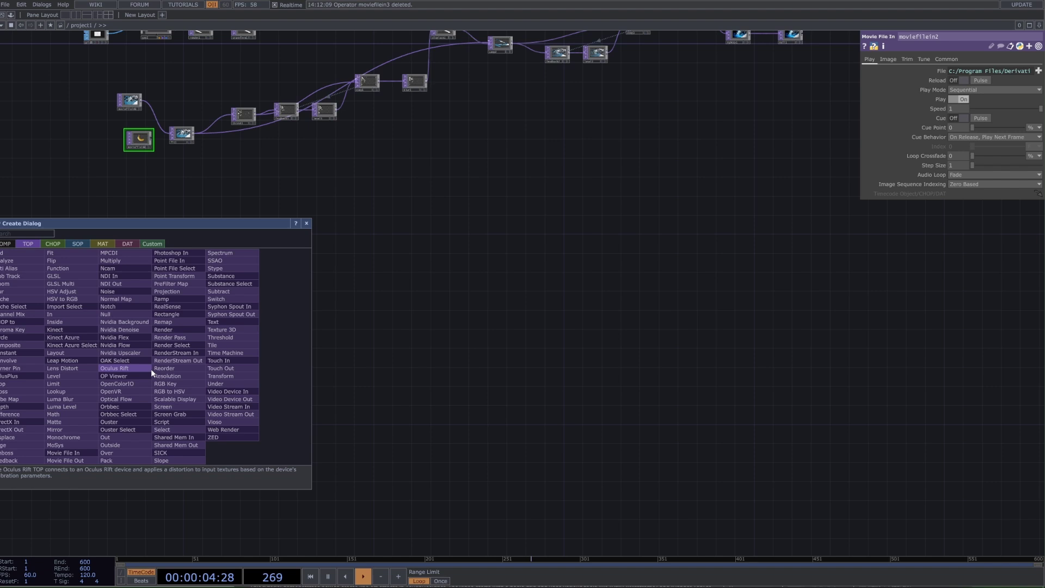
pyautogui.write('mo')
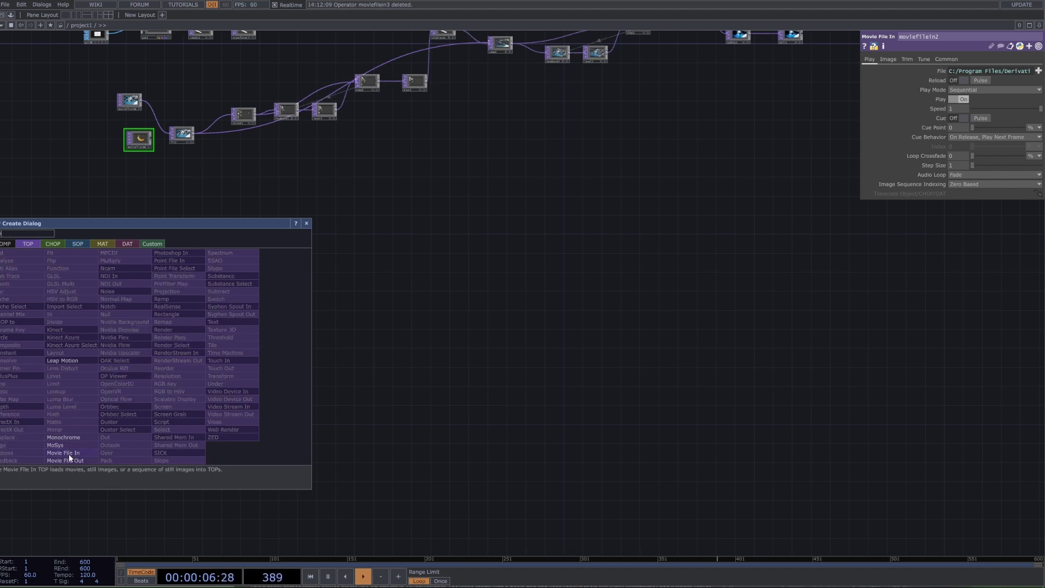
pyautogui.click(69, 455)
pyautogui.click(123, 384)
pyautogui.scroll(5, 128, 376)
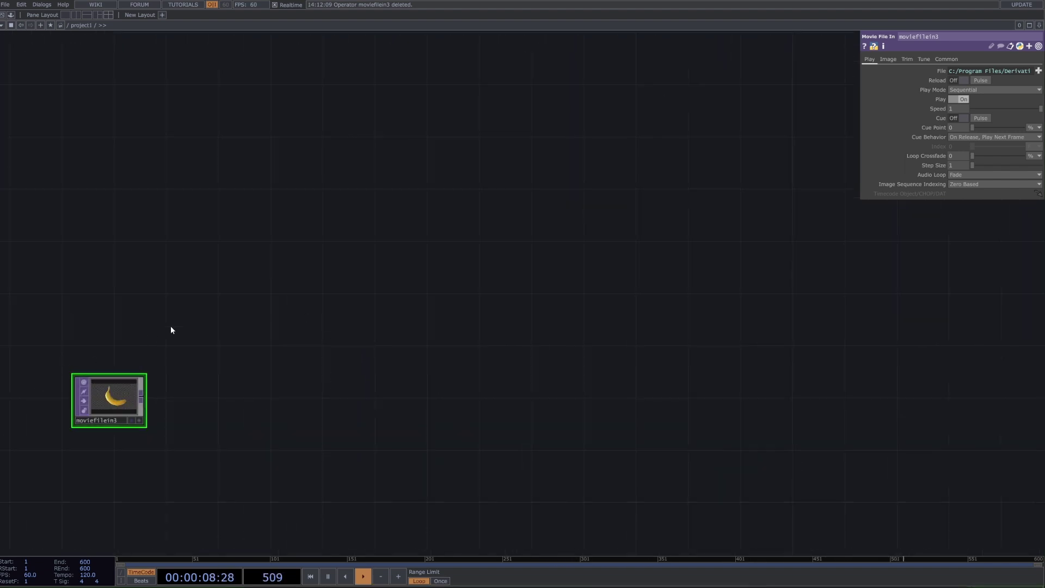
pyautogui.scroll(-5, 169, 381)
pyautogui.scroll(3, 180, 387)
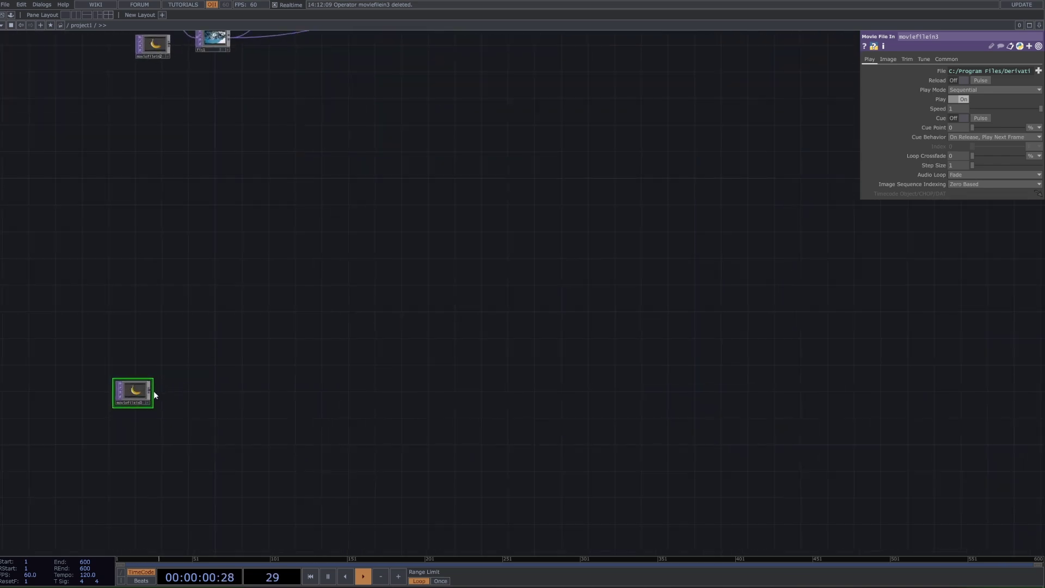
# - Connect a new Fit TOP to the output of the new Movie File In node
pyautogui.rightClick(152, 389)
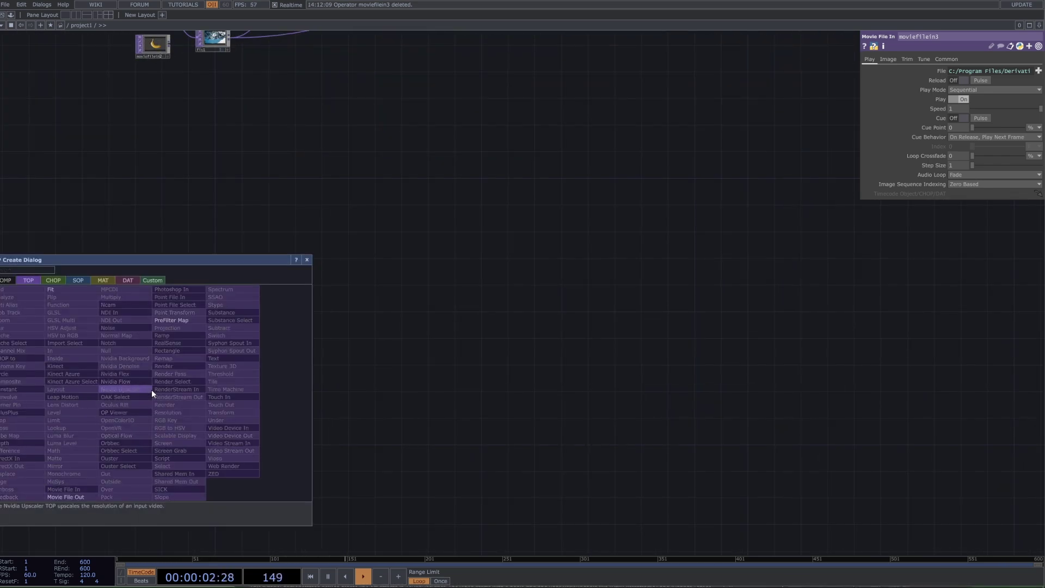
pyautogui.click(52, 289)
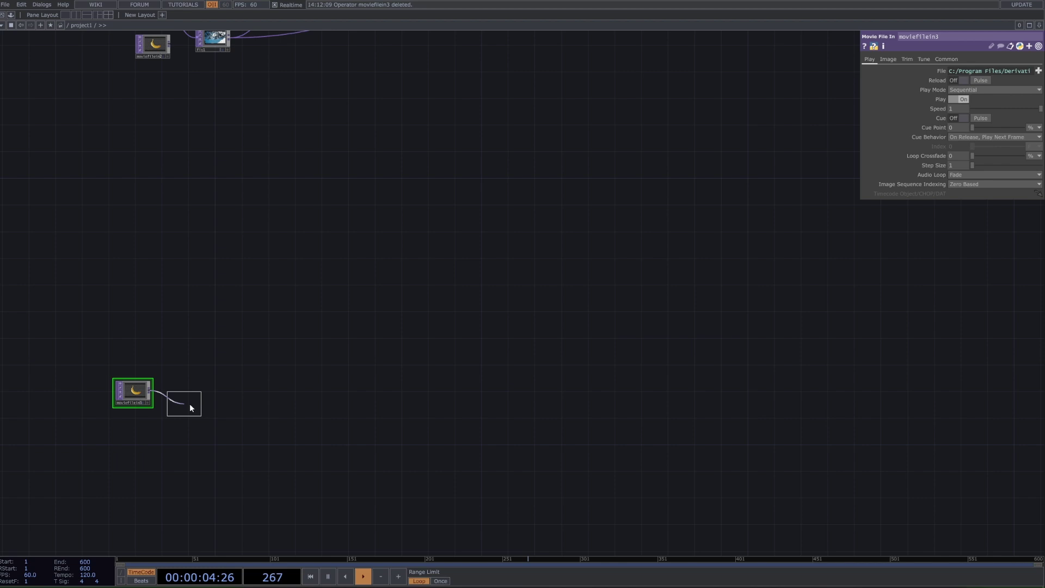
pyautogui.click(197, 392)
pyautogui.scroll(3, 240, 397)
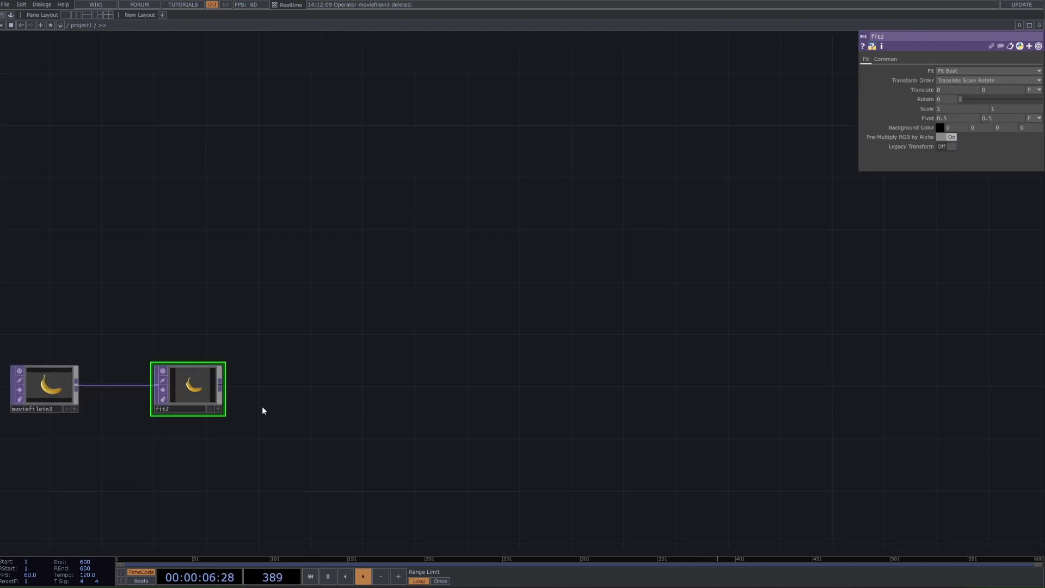
# - Set the new Fit node's output resolution to a custom 1920 by 1080
pyautogui.click(886, 59)
pyautogui.moveTo(962, 80); pyautogui.dragTo(897, 81)
pyautogui.write('1920')
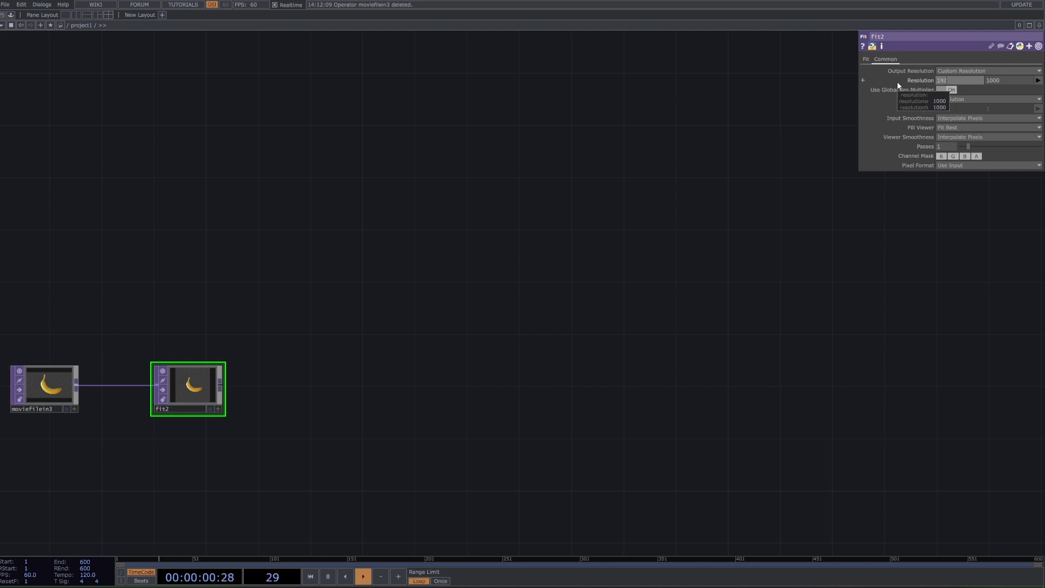
pyautogui.press('Tab')
pyautogui.write('1080')
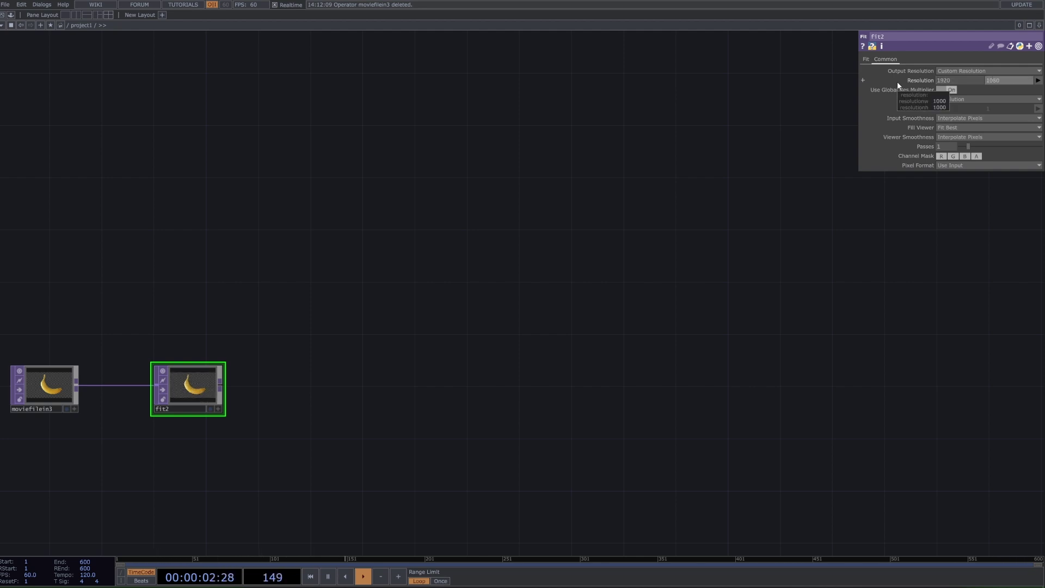
pyautogui.moveTo(300, 360); pyautogui.dragTo(365, 368)
pyautogui.scroll(3, 254, 395)
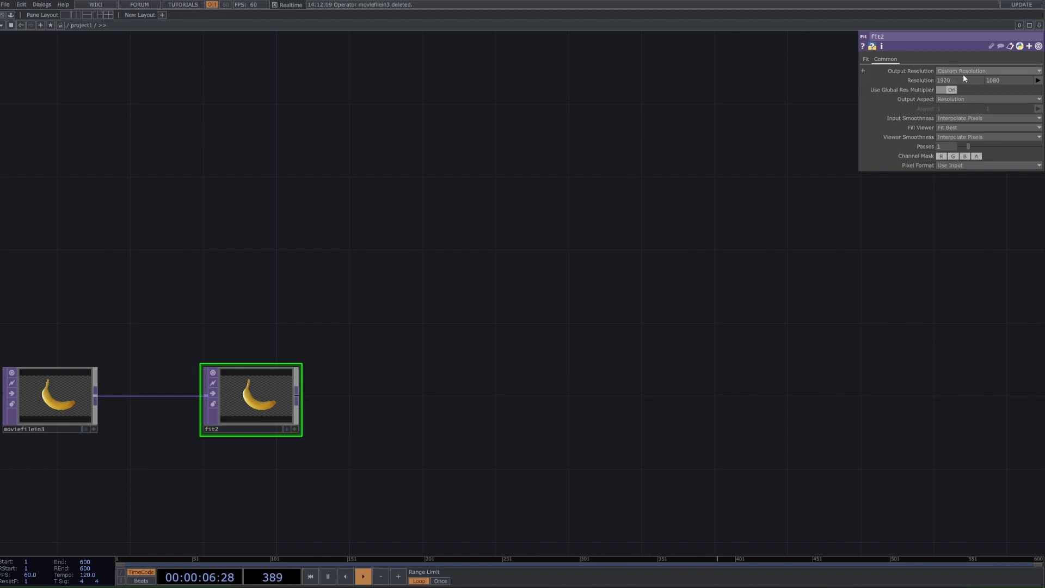
# - Review the new Fit node's fit mode options and the parameters of the Movie File In node feeding it
pyautogui.click(867, 59)
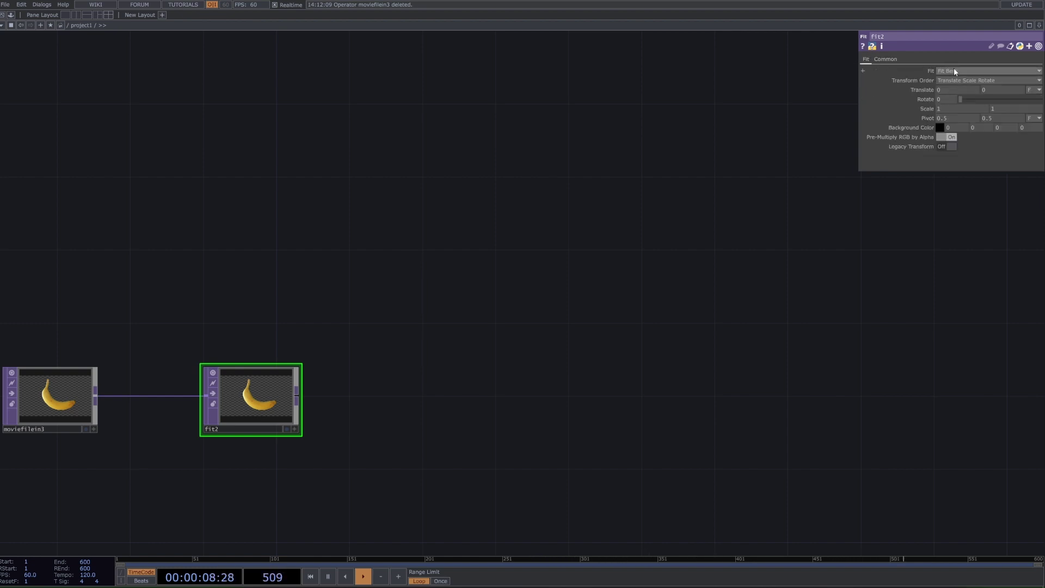
pyautogui.moveTo(427, 338); pyautogui.dragTo(610, 331)
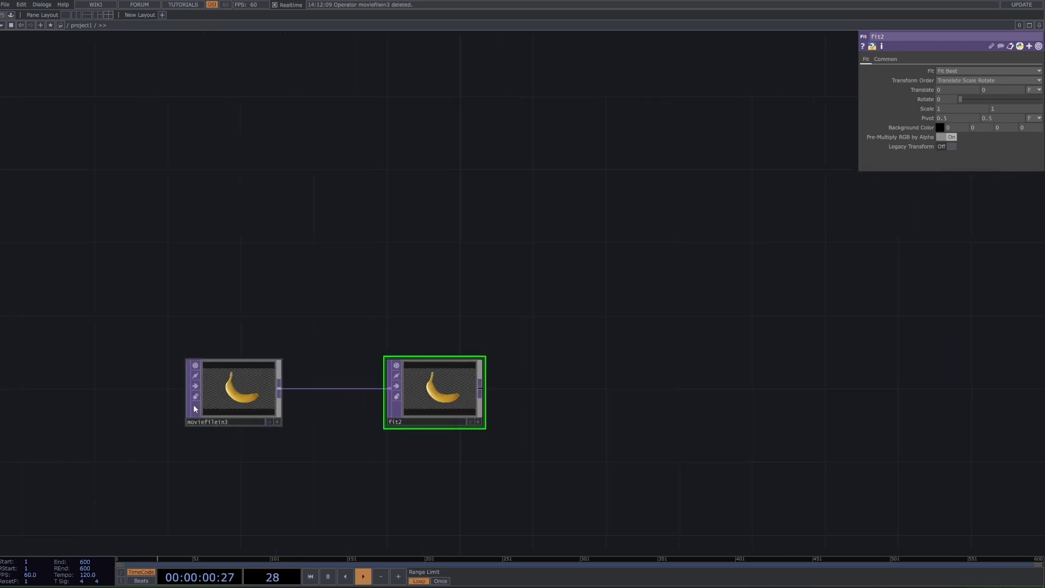
pyautogui.click(946, 72)
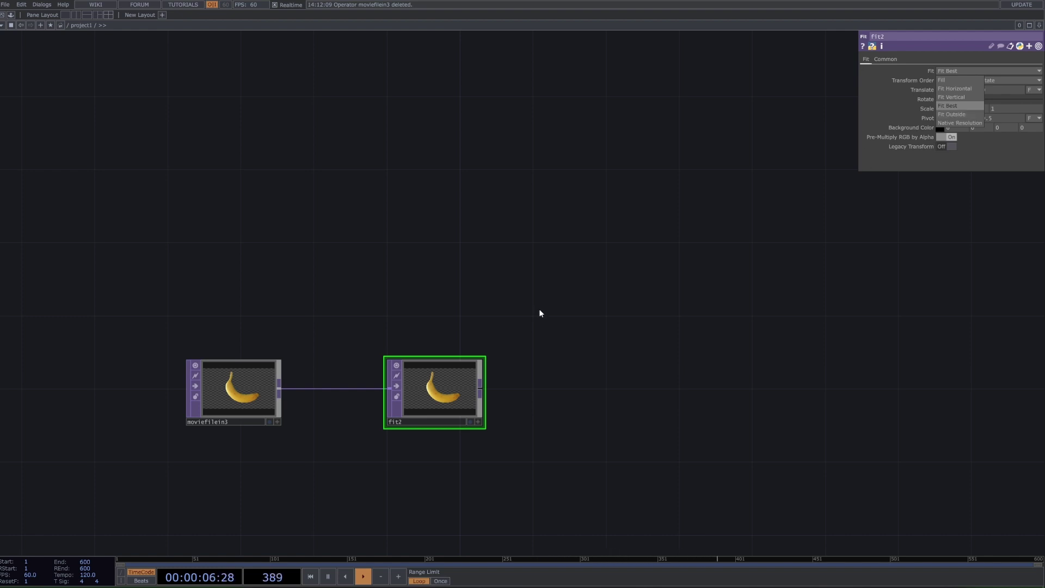
pyautogui.moveTo(51, 313); pyautogui.dragTo(329, 438)
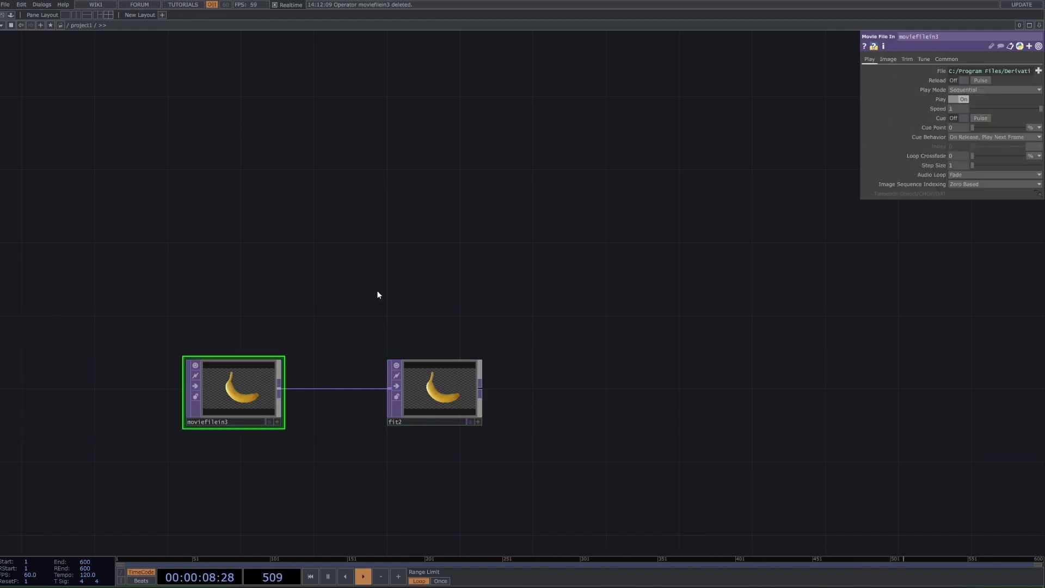
pyautogui.click(457, 392)
# - Add a Threshold TOP fed by the new Fit node and inspect its black-and-white banana image
pyautogui.scroll(-10, 472, 390)
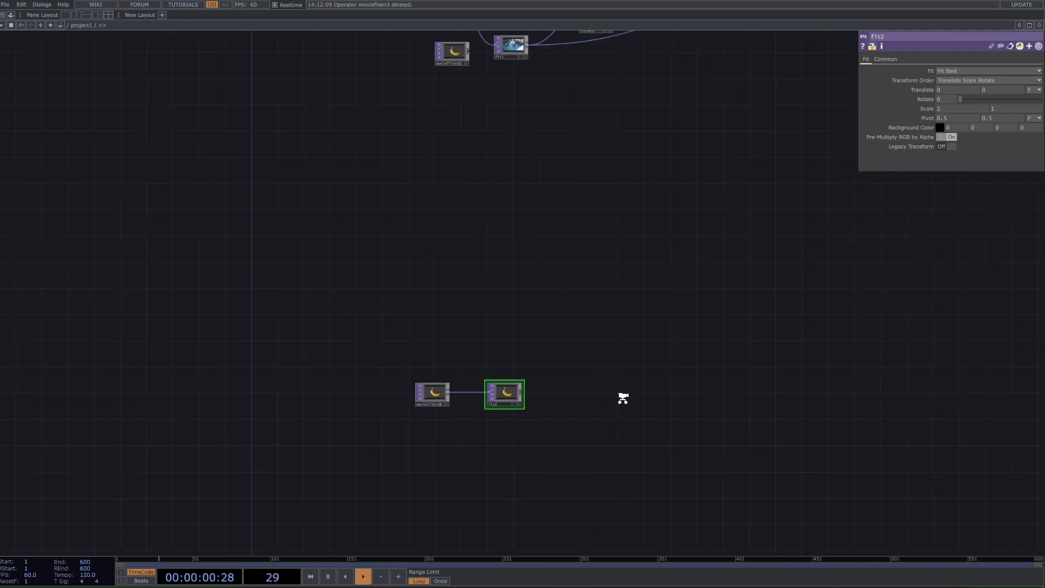
pyautogui.scroll(3, 522, 360)
pyautogui.scroll(-4, 524, 359)
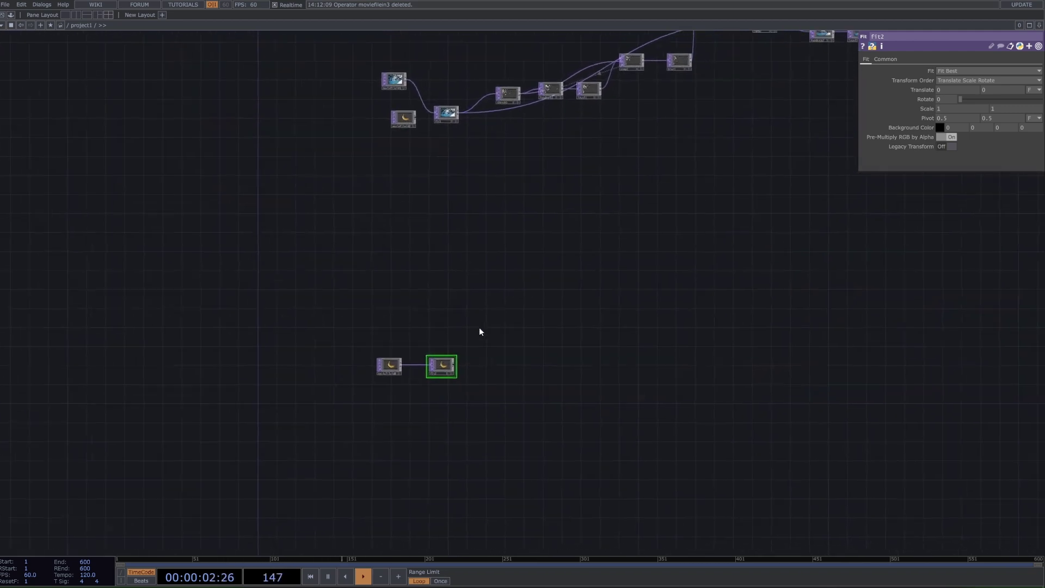
pyautogui.rightClick(442, 354)
pyautogui.click(514, 347)
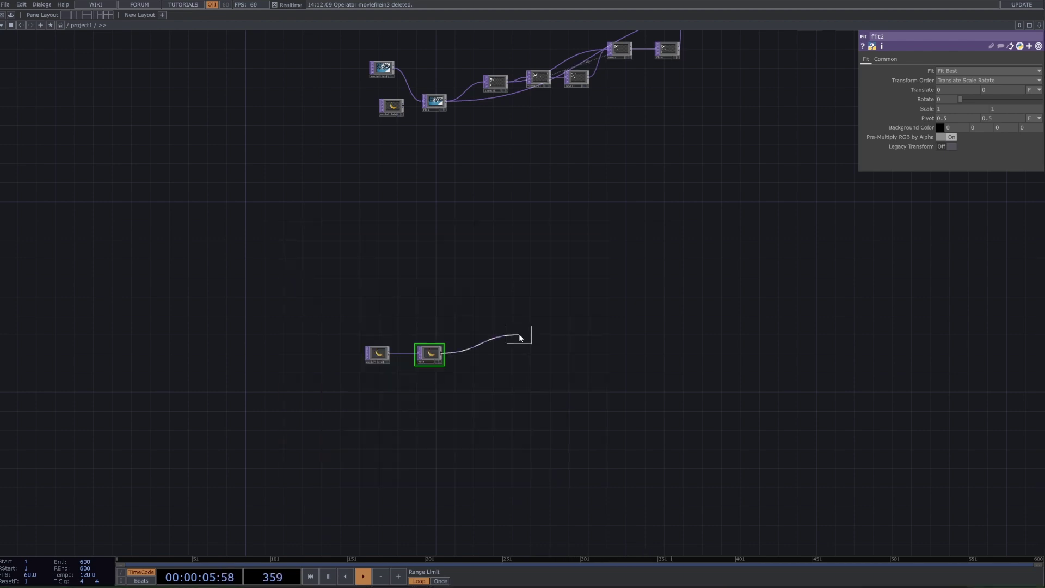
pyautogui.click(481, 334)
pyautogui.scroll(3, 481, 333)
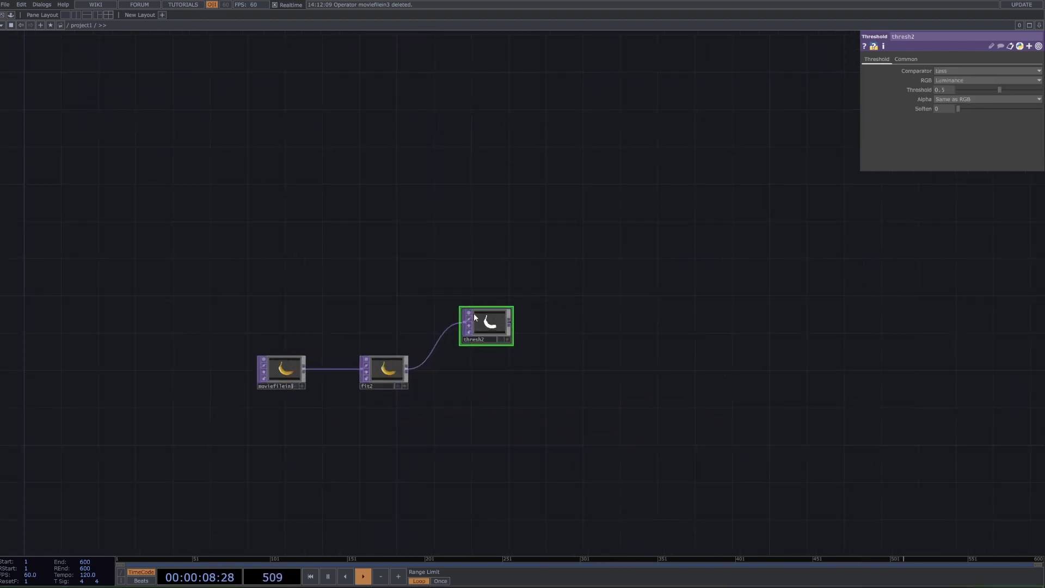
pyautogui.scroll(3, 474, 318)
pyautogui.scroll(2, 487, 317)
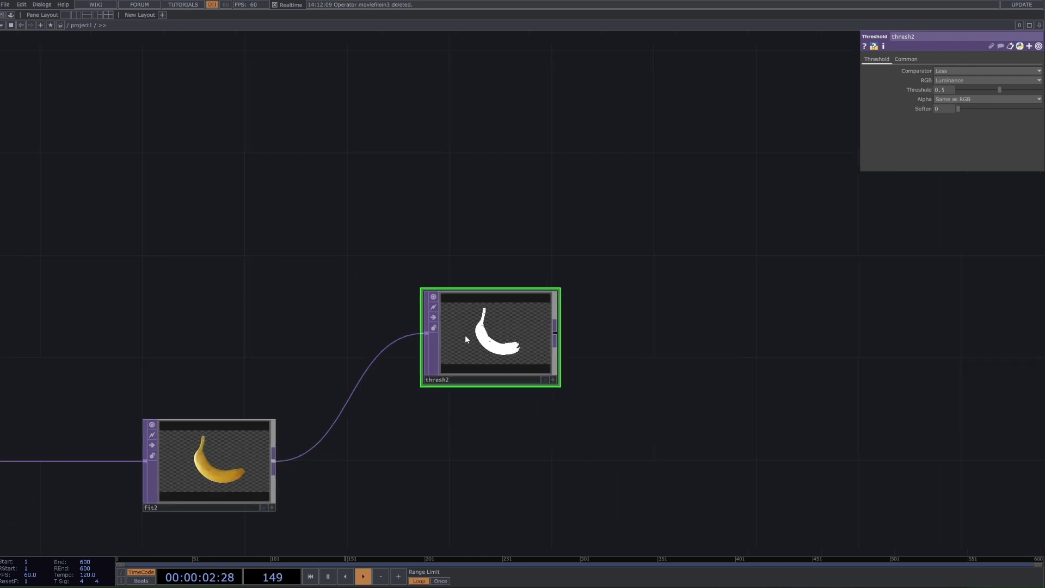
pyautogui.scroll(-5, 468, 327)
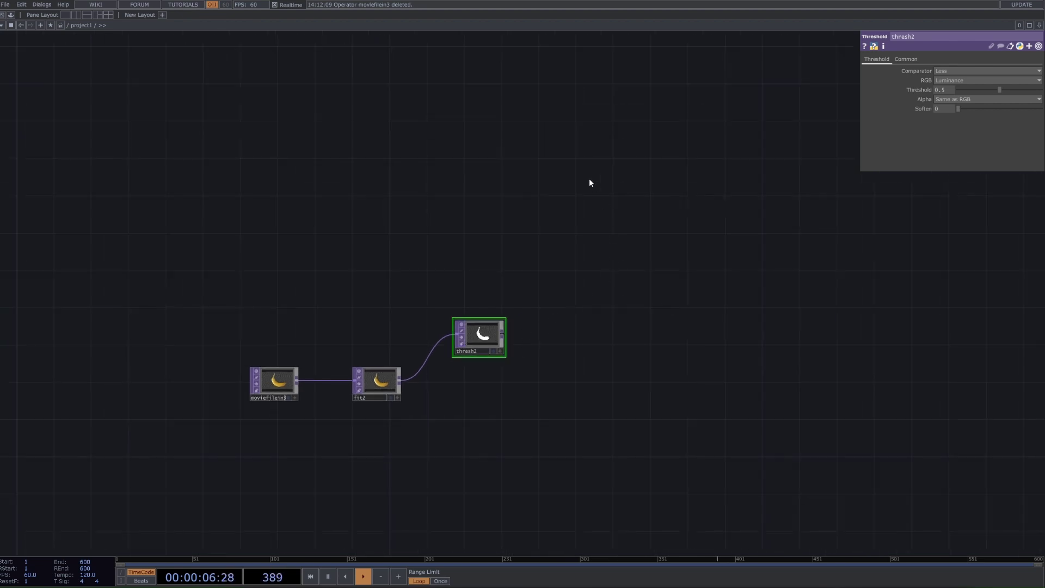
# - Examine the finished network's background output and the settings of its first Threshold node for comparison
pyautogui.moveTo(585, 184); pyautogui.dragTo(575, 415)
pyautogui.scroll(-2, 575, 415)
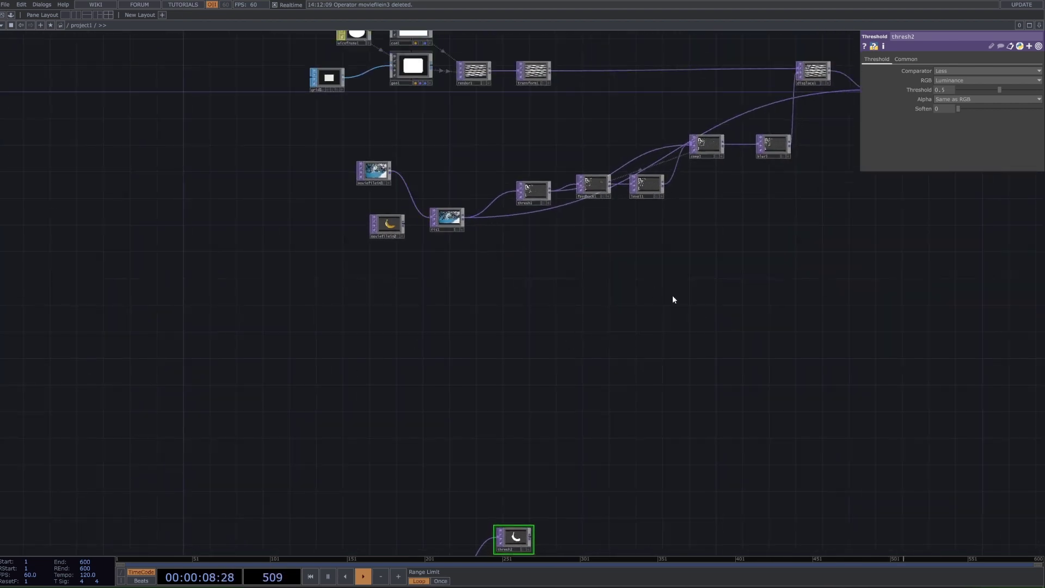
pyautogui.click(741, 168)
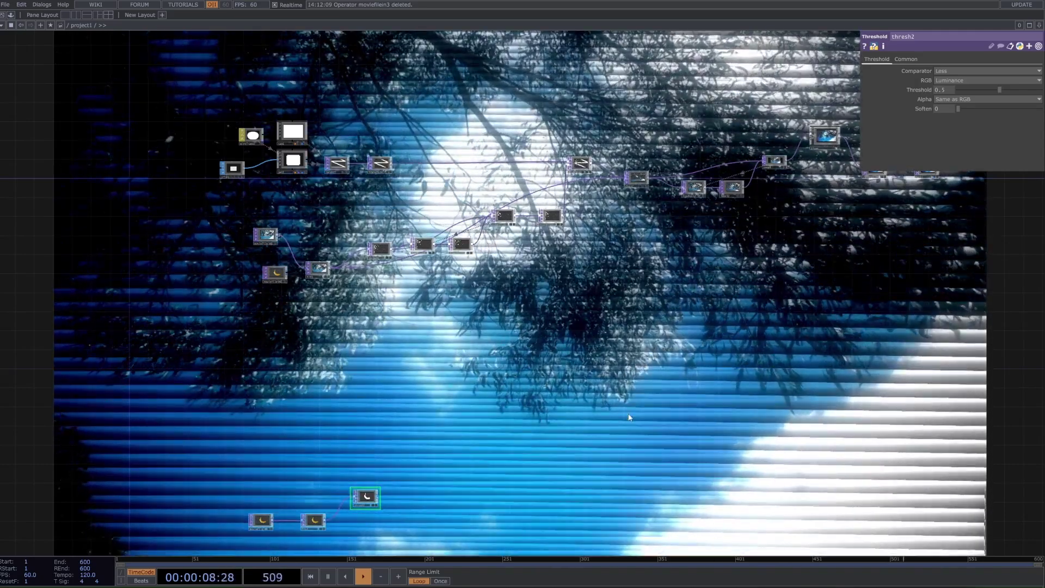
pyautogui.scroll(4, 653, 337)
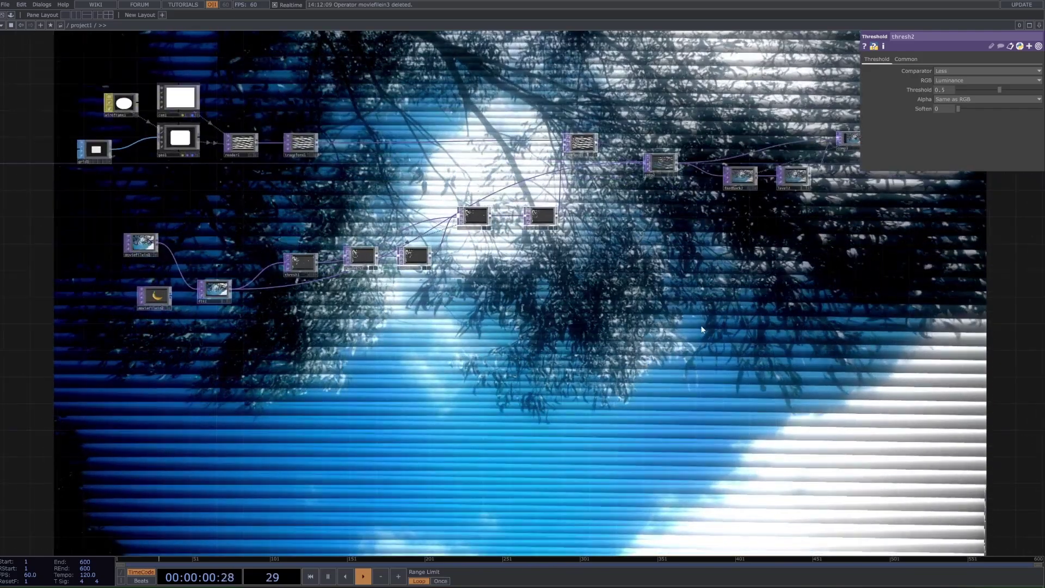
pyautogui.scroll(4, 541, 244)
pyautogui.scroll(-2, 221, 284)
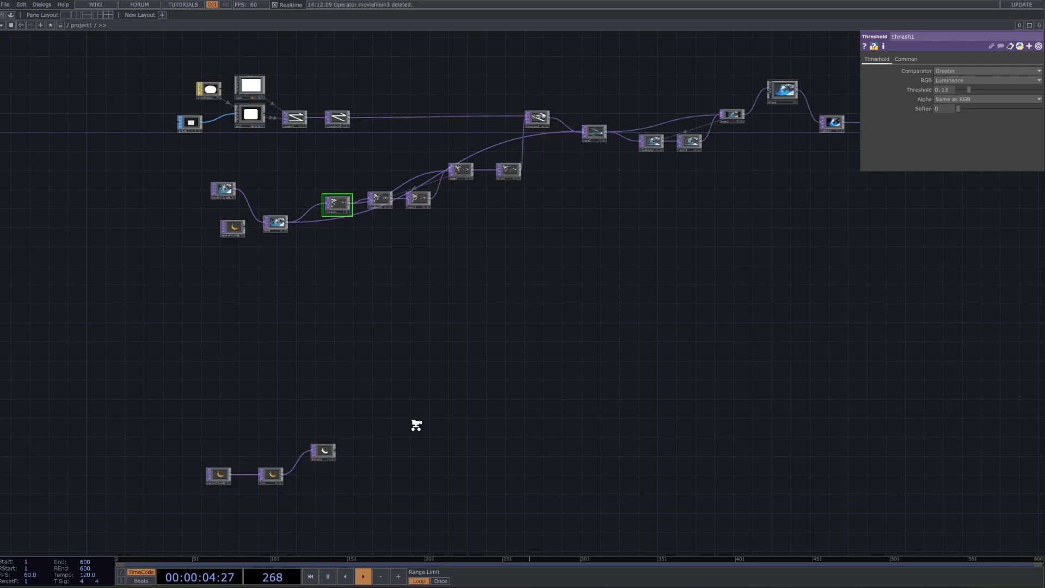
# - Set the comparator of the new Threshold node in the banana chain to Greater
pyautogui.scroll(5, 416, 425)
pyautogui.moveTo(337, 365); pyautogui.dragTo(544, 400)
pyautogui.scroll(-4, 270, 269)
pyautogui.scroll(2, 315, 377)
pyautogui.click(334, 367)
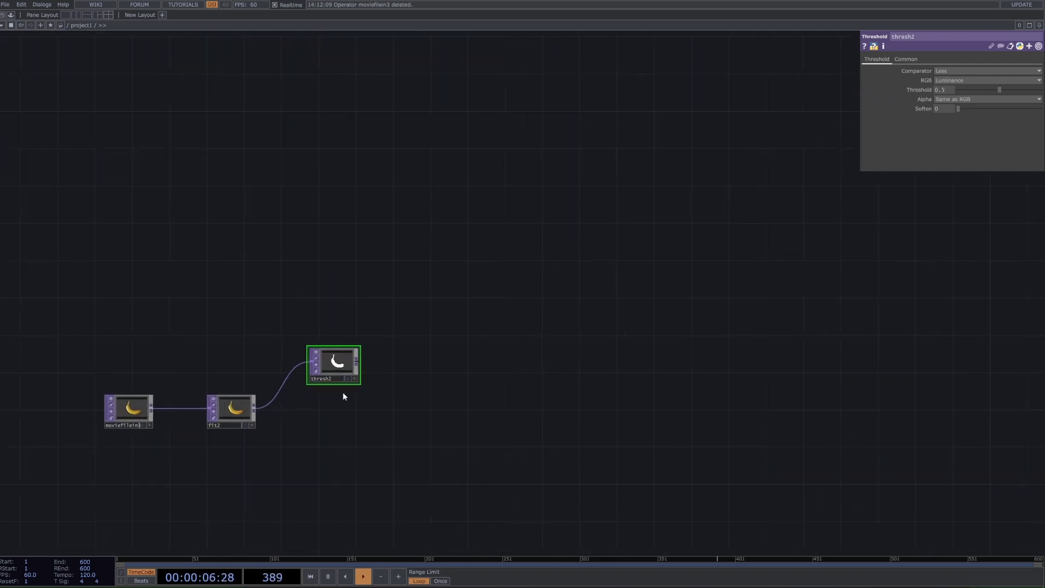
pyautogui.scroll(5, 343, 396)
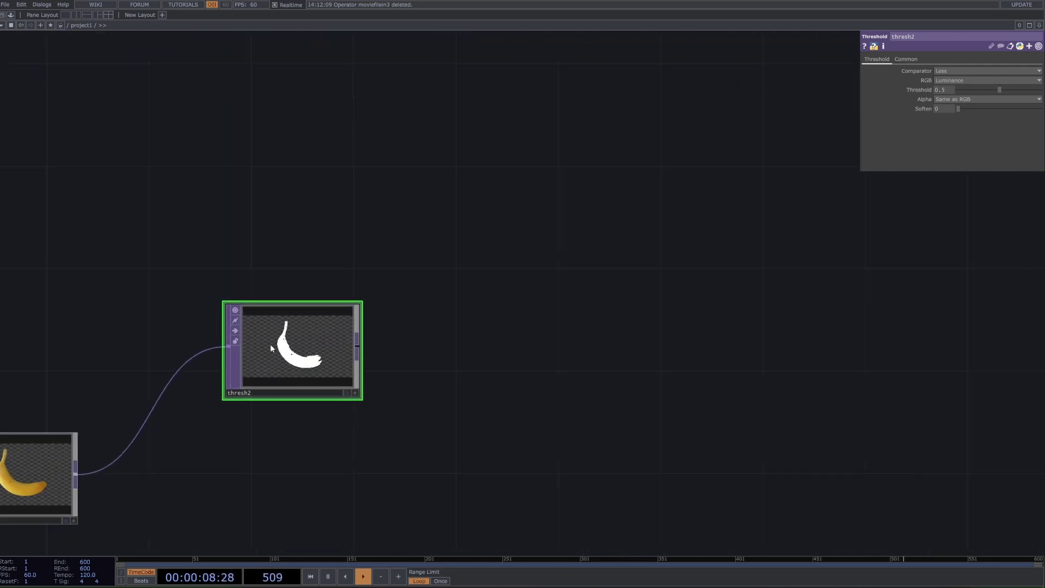
pyautogui.click(993, 69)
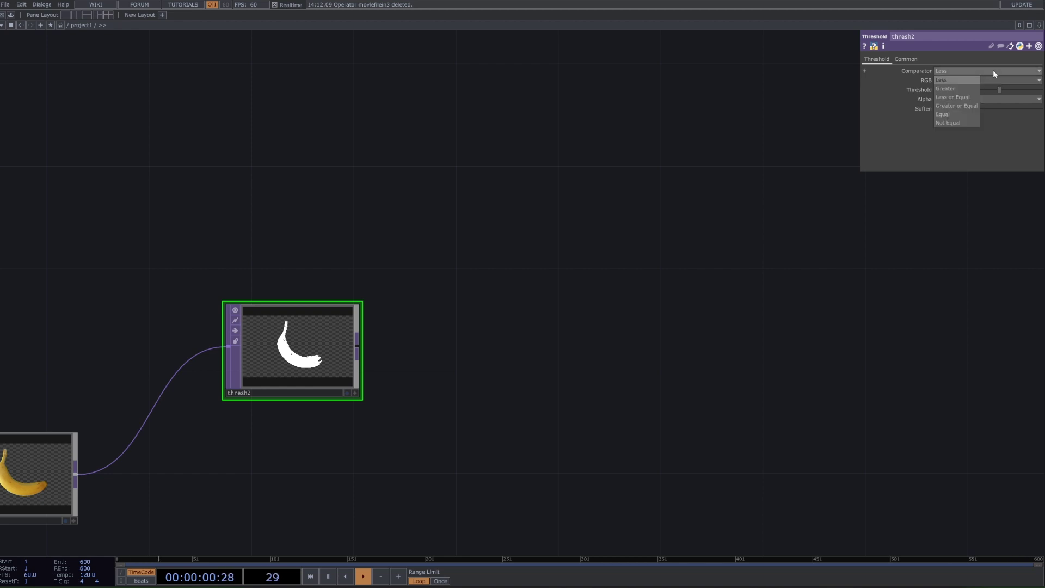
pyautogui.click(962, 89)
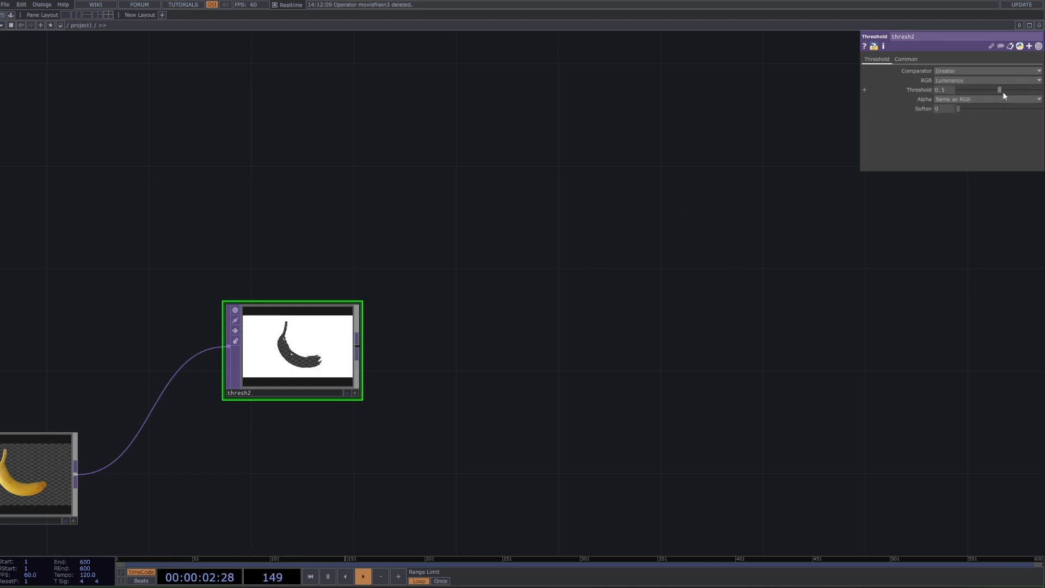
# - Set the new Threshold node's threshold to 0.256 and soften to 0.539, and check the banana's edges
pyautogui.moveTo(999, 90); pyautogui.dragTo(984, 90)
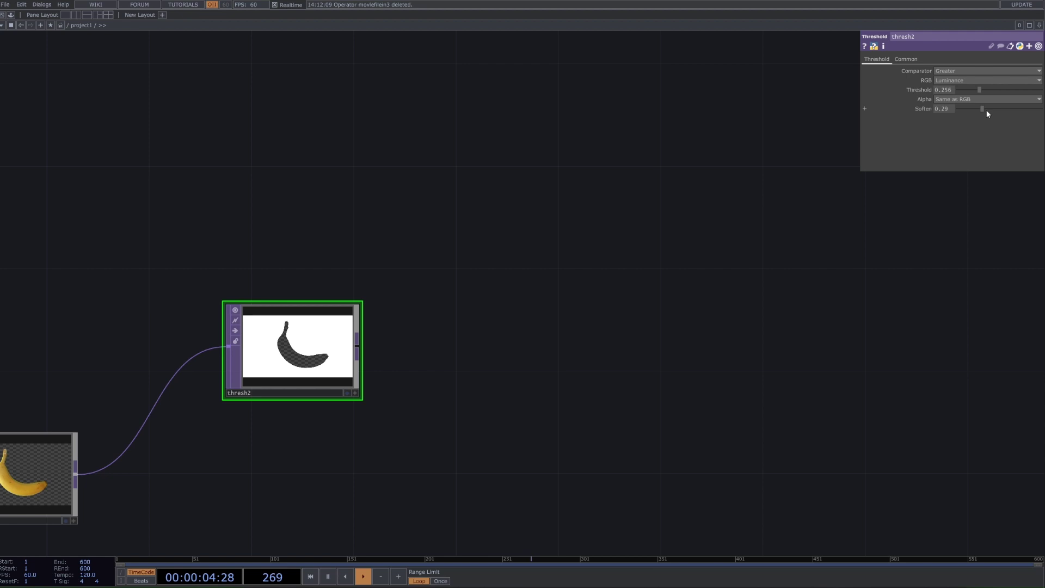
pyautogui.moveTo(986, 110)
pyautogui.mouseDown()
pyautogui.moveTo(1022, 110)
pyautogui.moveTo(1004, 109)
pyautogui.mouseUp()
pyautogui.scroll(10, 333, 412)
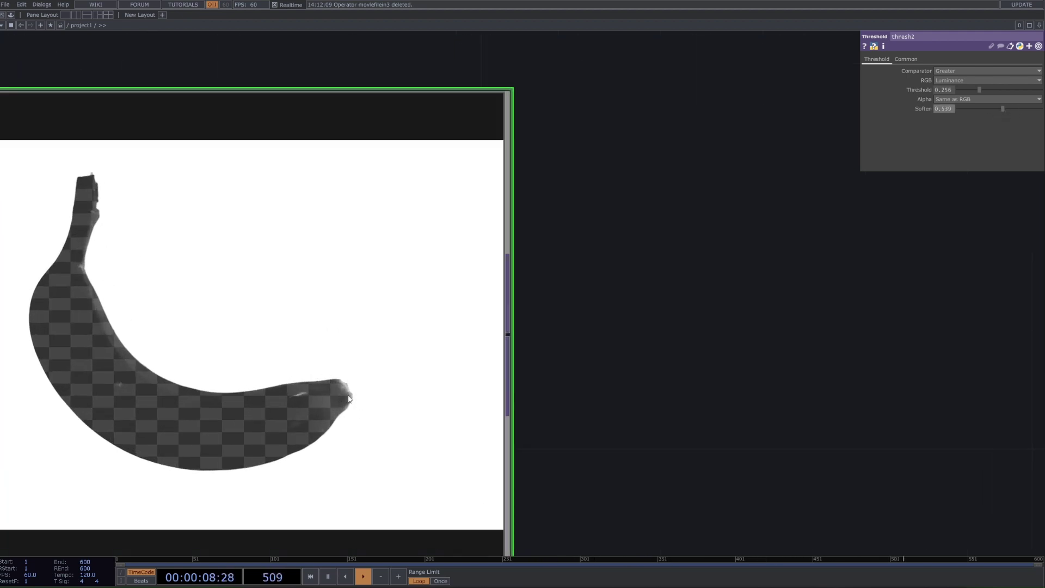
pyautogui.scroll(-10, 349, 399)
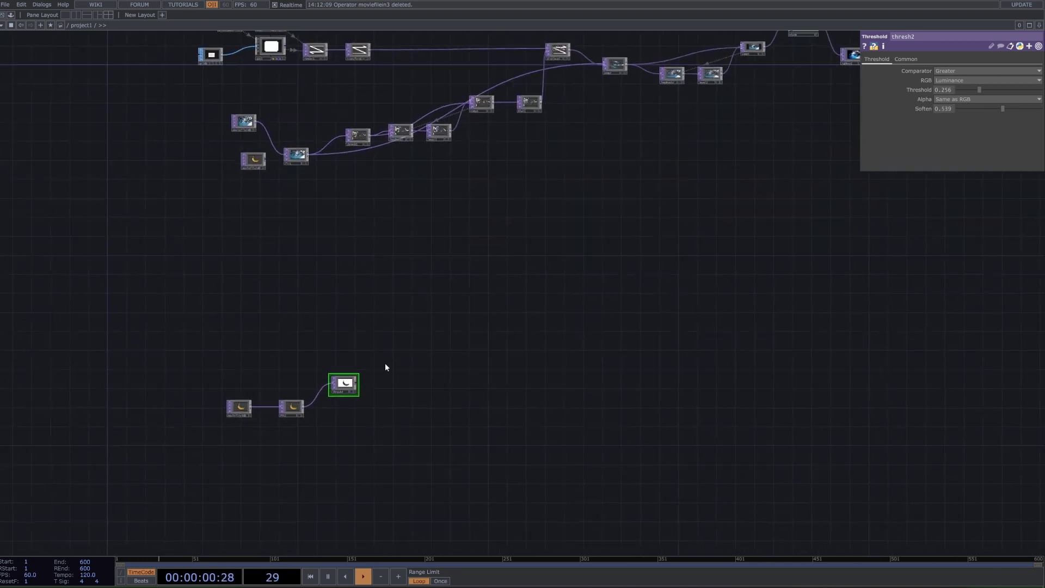
# - Add a Feedback TOP fed by the new Threshold node and place it directly beside it
pyautogui.scroll(3, 385, 367)
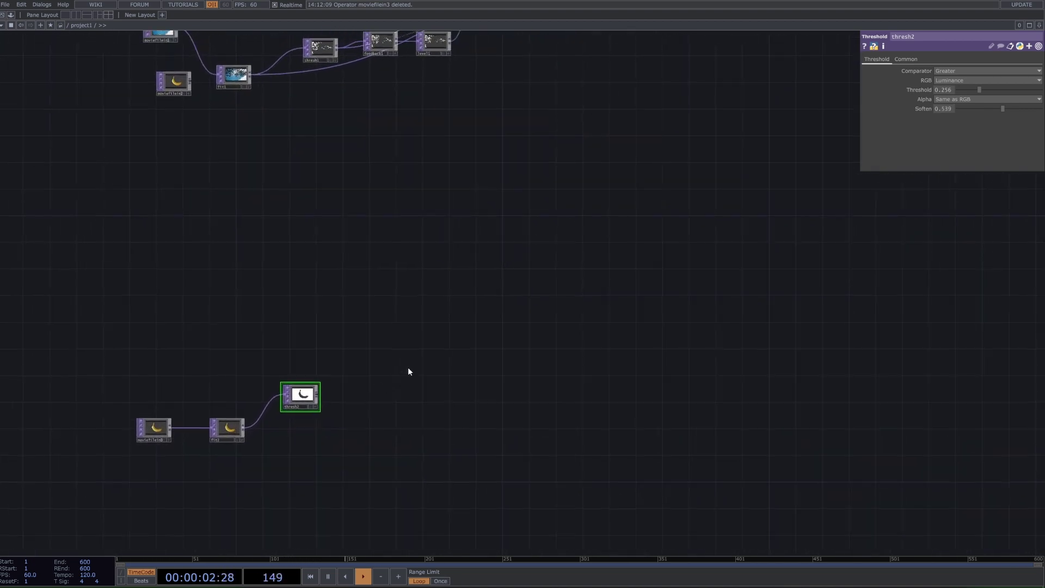
pyautogui.rightClick(318, 402)
pyautogui.write('FEfe')
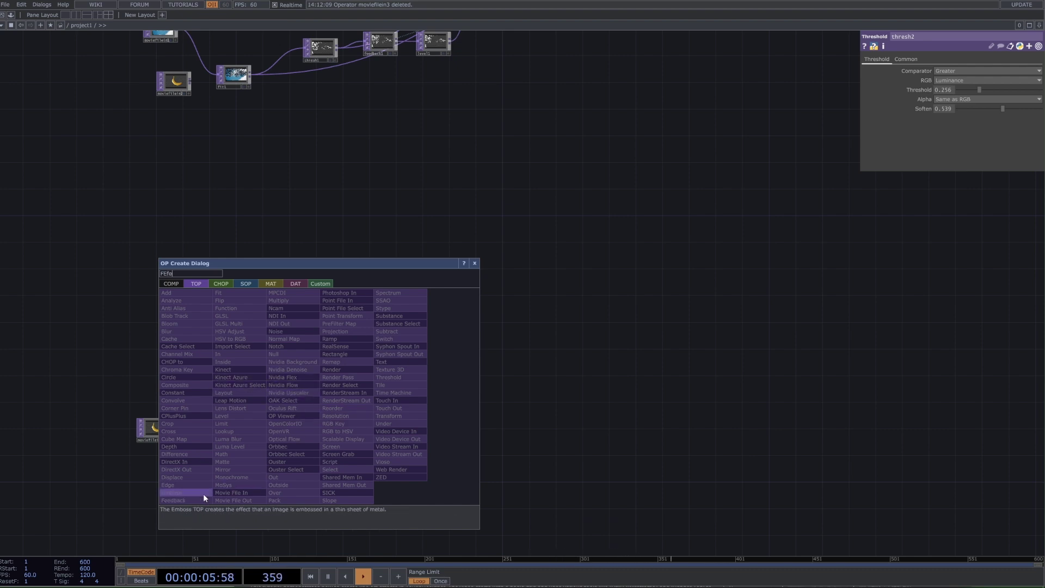
pyautogui.click(177, 500)
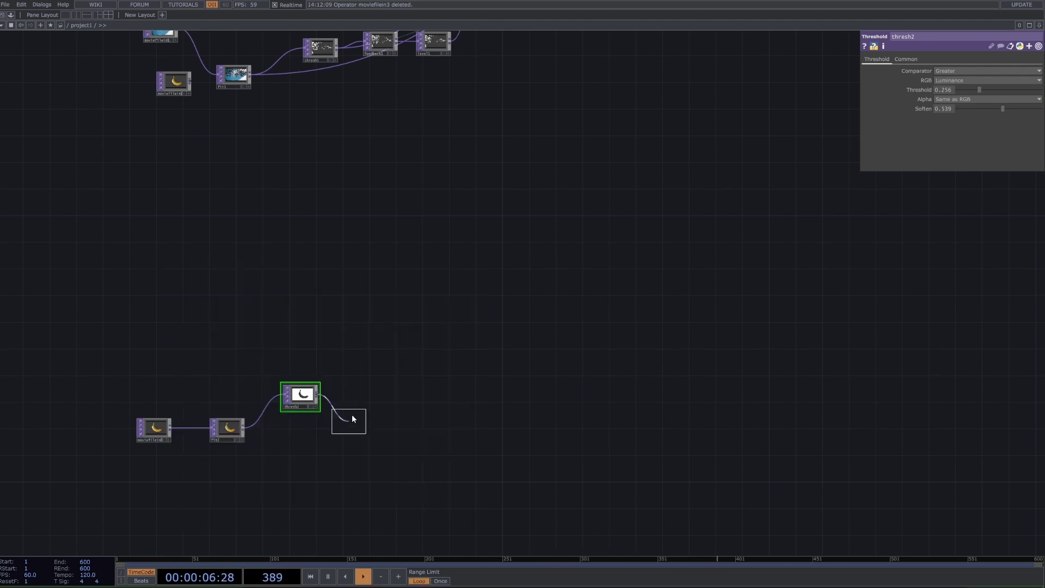
pyautogui.click(370, 397)
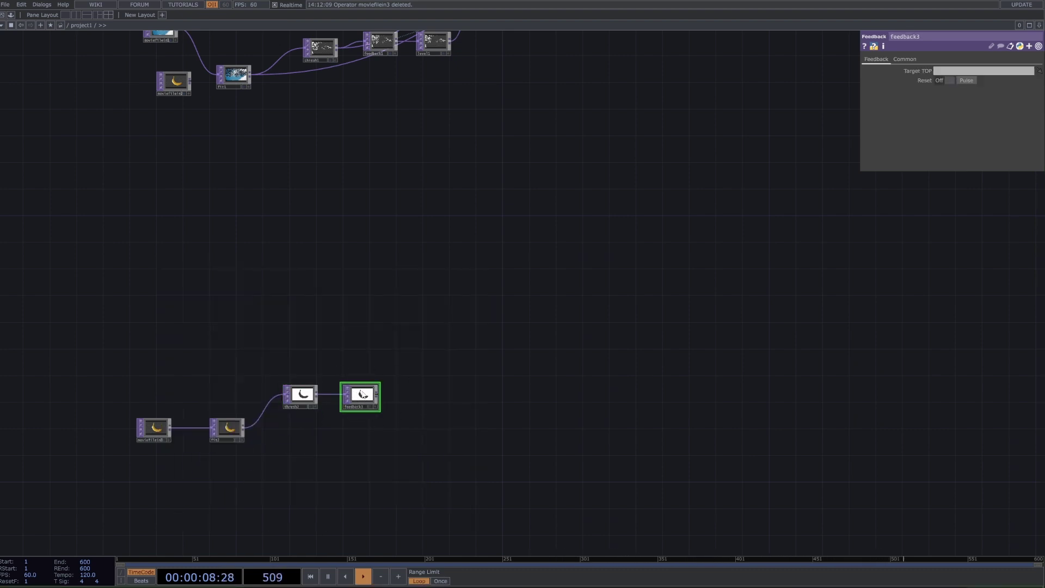
# - Add a Level TOP fed by the new Feedback node and set its opacity to 0.98
pyautogui.rightClick(379, 398)
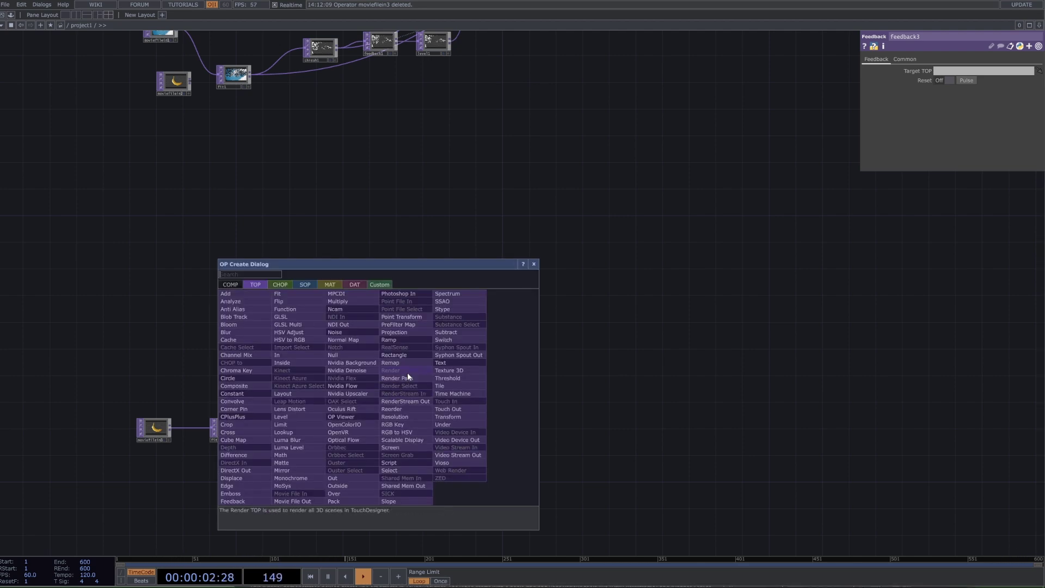
pyautogui.write('lev')
pyautogui.click(299, 416)
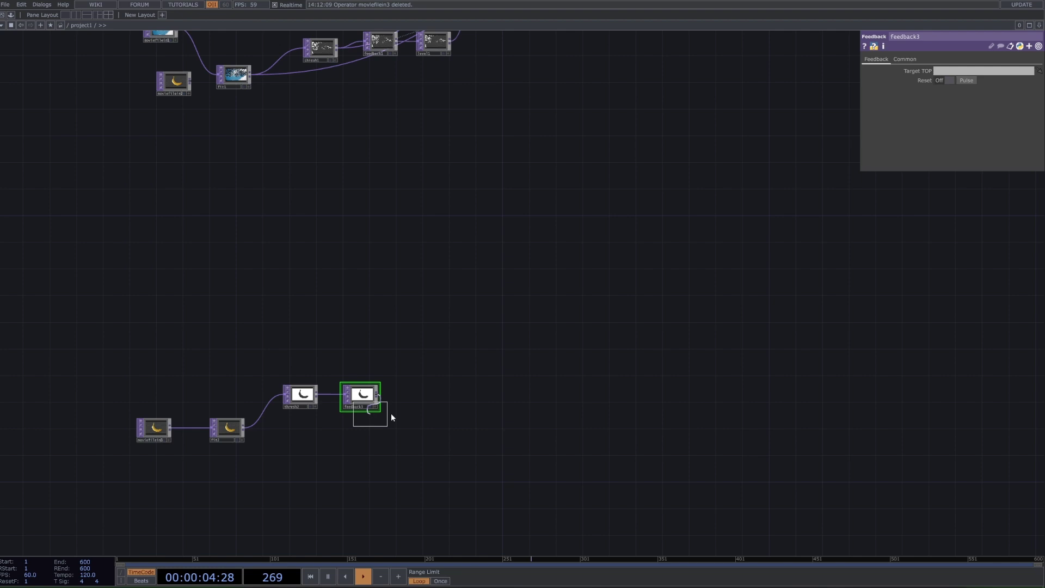
pyautogui.click(419, 398)
pyautogui.scroll(1, 418, 402)
pyautogui.scroll(2, 418, 403)
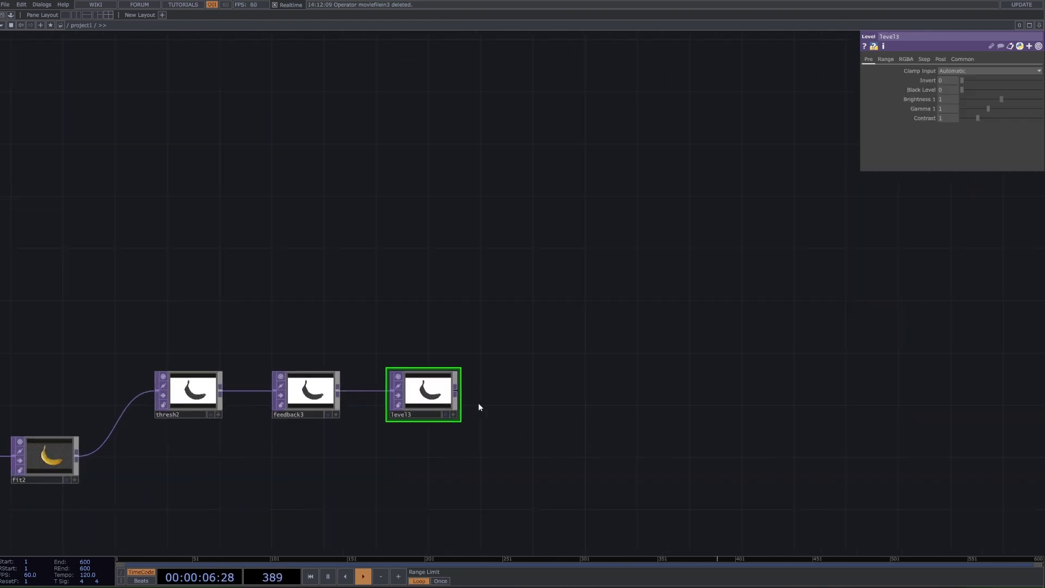
pyautogui.click(940, 60)
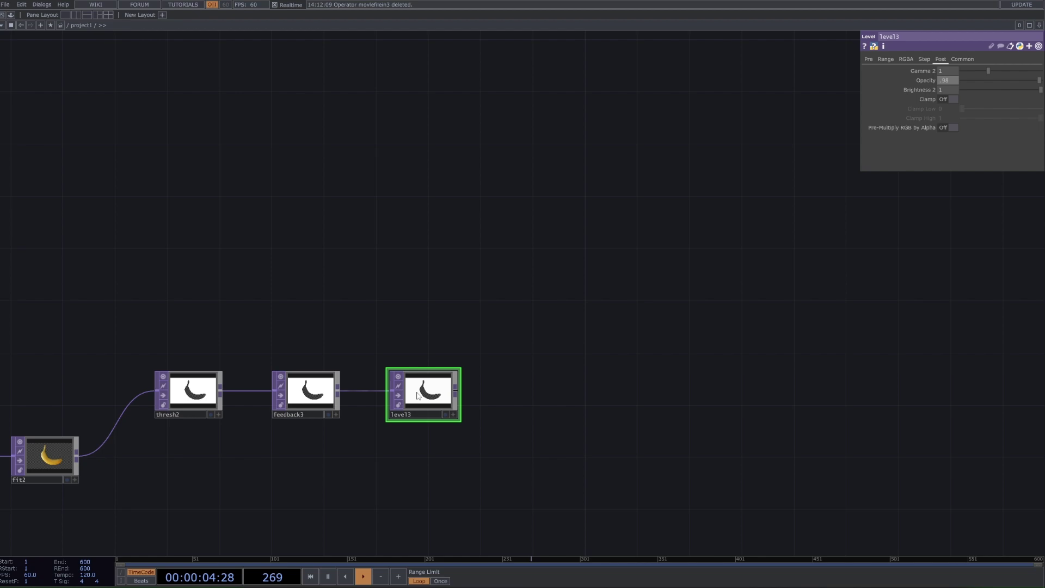
# - Bypass and re-enable the finished network's Level node to compare its effect, and return to the new banana chain
pyautogui.scroll(-4, 791, 285)
pyautogui.moveTo(705, 261); pyautogui.dragTo(547, 383)
pyautogui.scroll(-2, 552, 376)
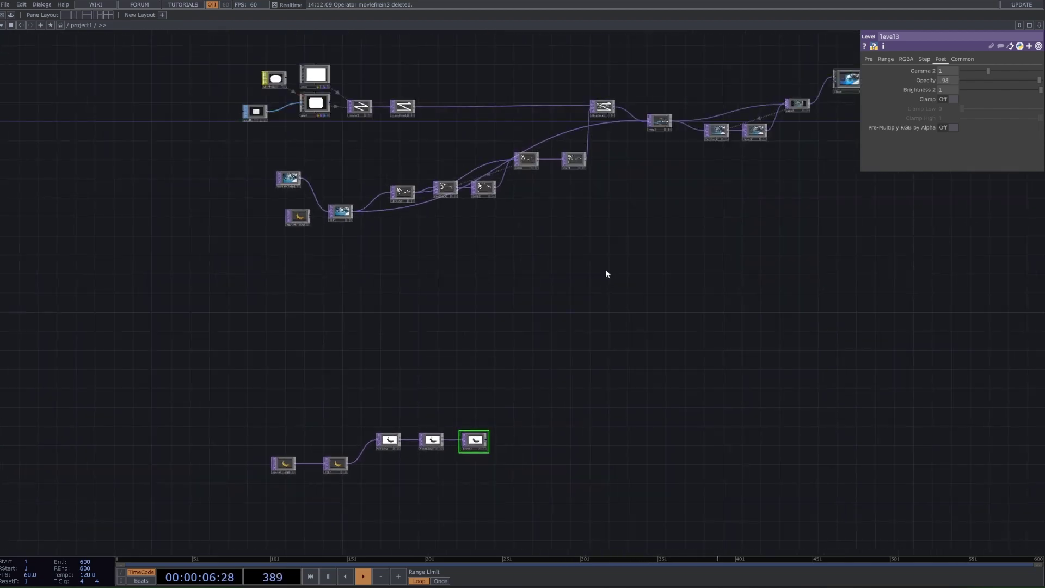
pyautogui.scroll(6, 478, 187)
pyautogui.click(471, 202)
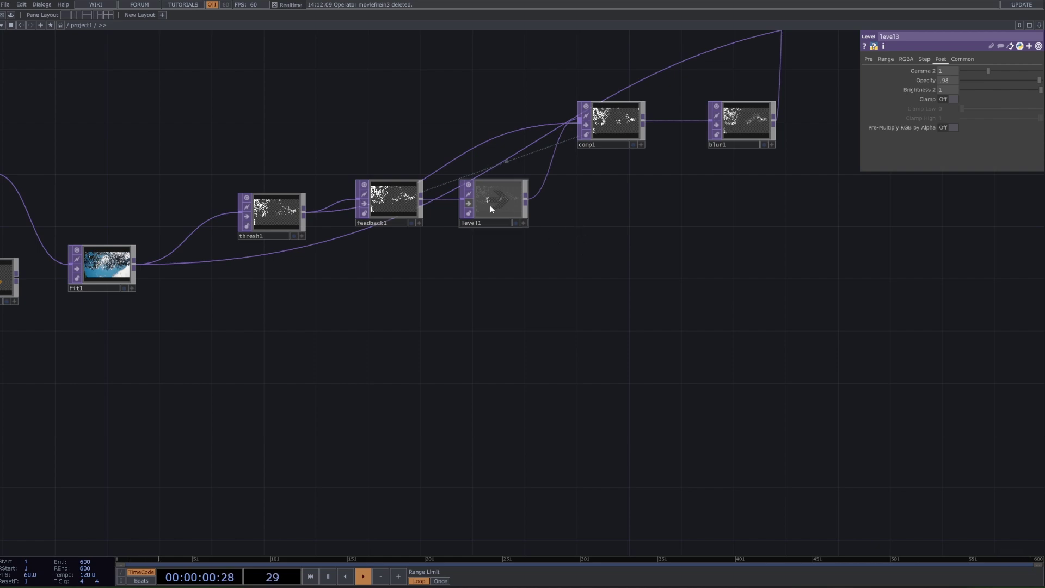
pyautogui.click(469, 203)
pyautogui.scroll(-2, 531, 327)
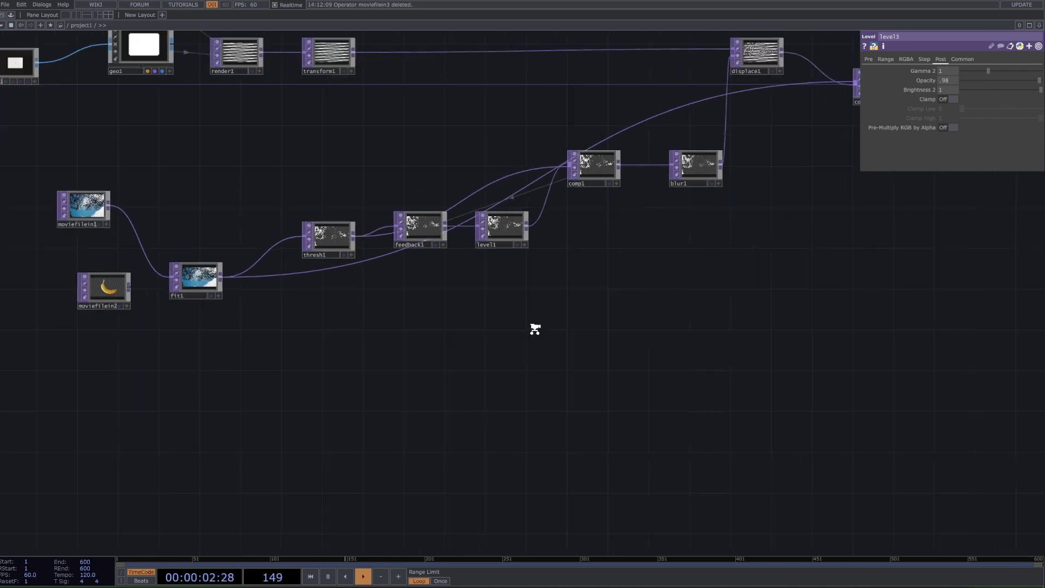
pyautogui.scroll(-2, 802, 381)
pyautogui.moveTo(658, 308); pyautogui.dragTo(483, 99)
pyautogui.scroll(6, 375, 439)
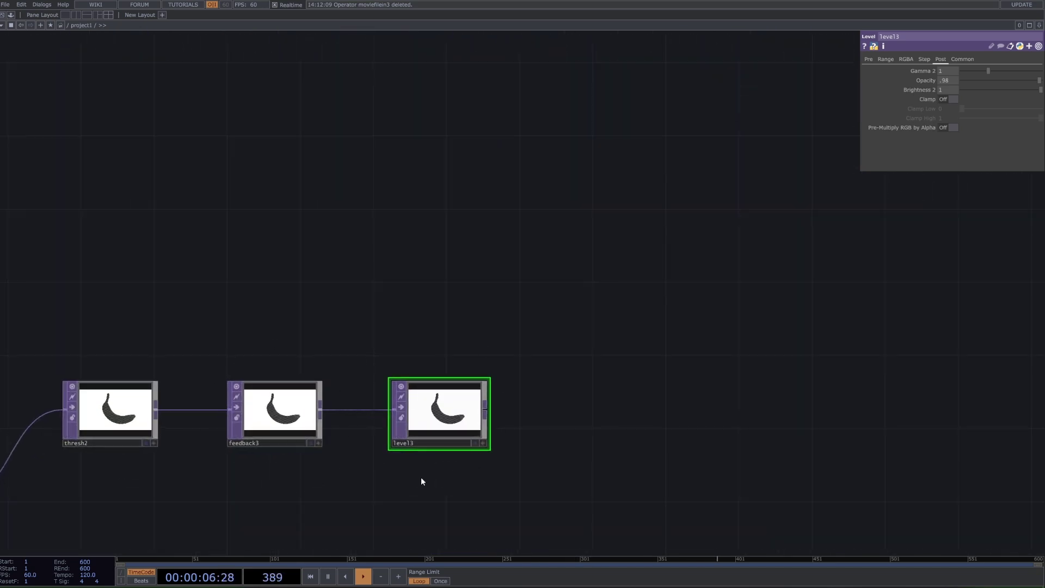
# - Add a Composite TOP fed by the new Level node and place it slightly below the chain
pyautogui.scroll(-1, 362, 436)
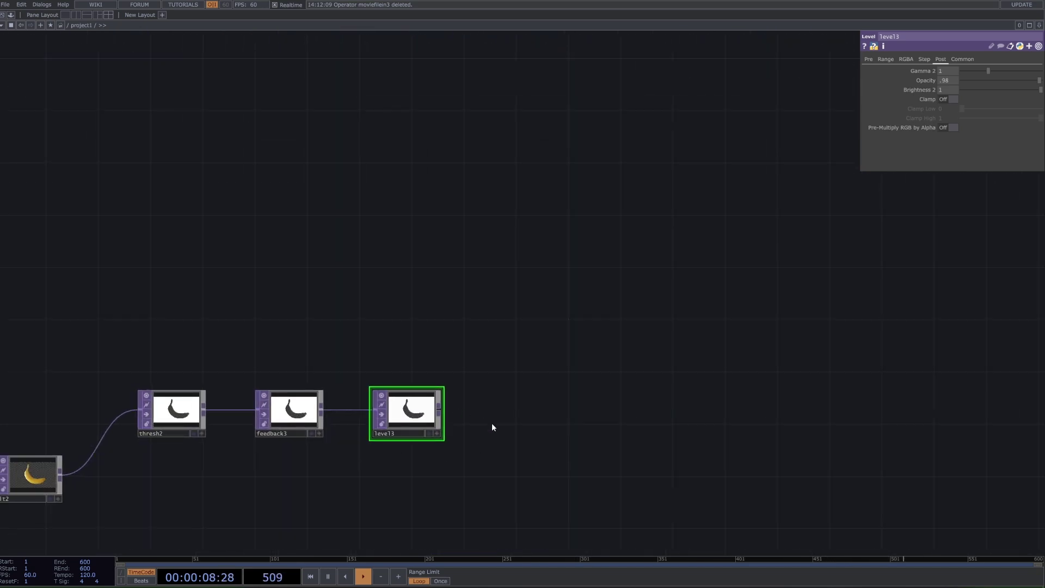
pyautogui.scroll(-1, 491, 423)
pyautogui.scroll(-1, 580, 387)
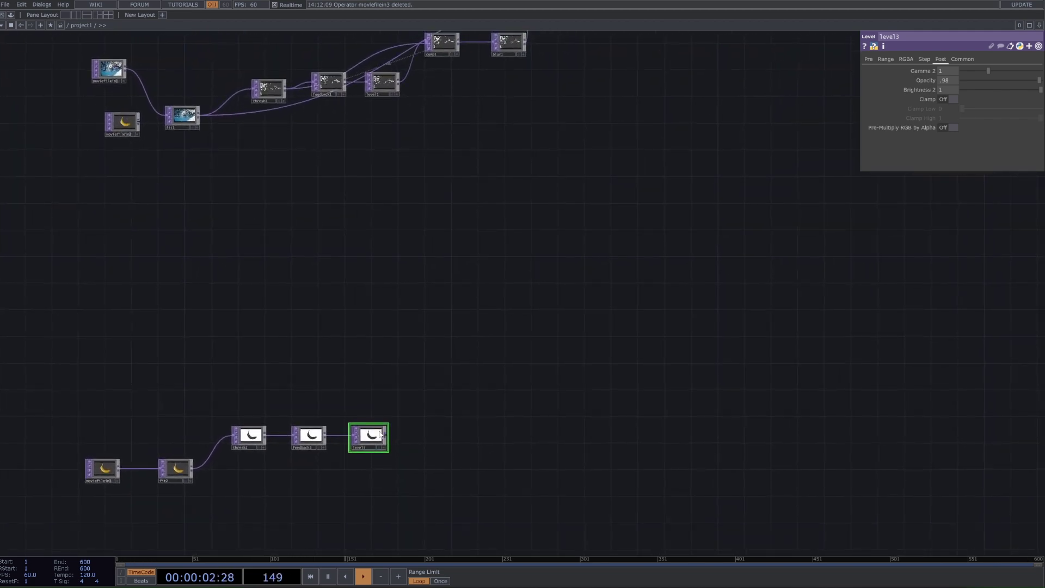
pyautogui.rightClick(388, 437)
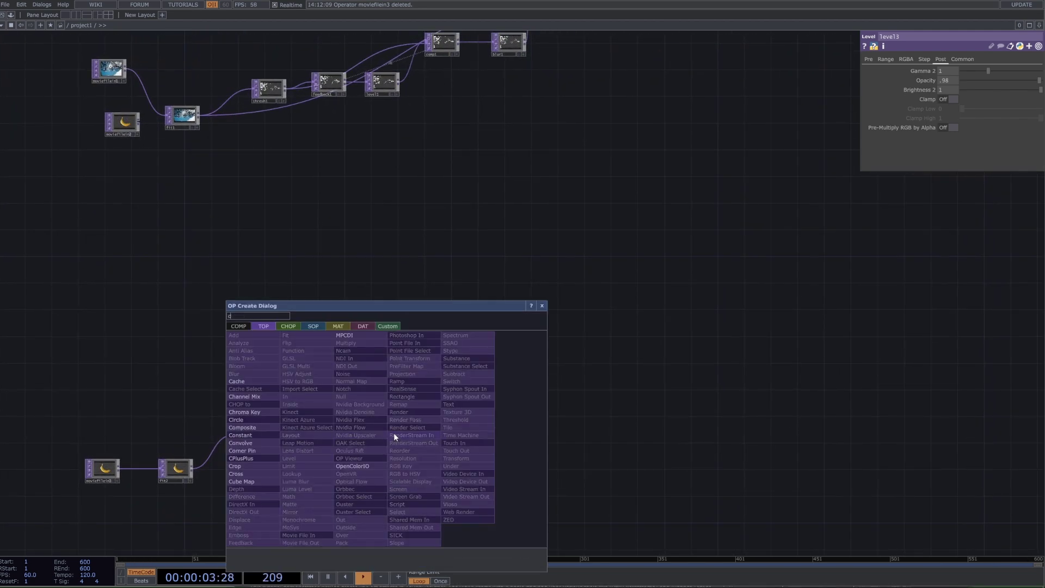
pyautogui.click(256, 428)
pyautogui.click(429, 462)
# - Set the new Composite node's operation to Over and connect the new Threshold node as its second input
pyautogui.click(950, 110)
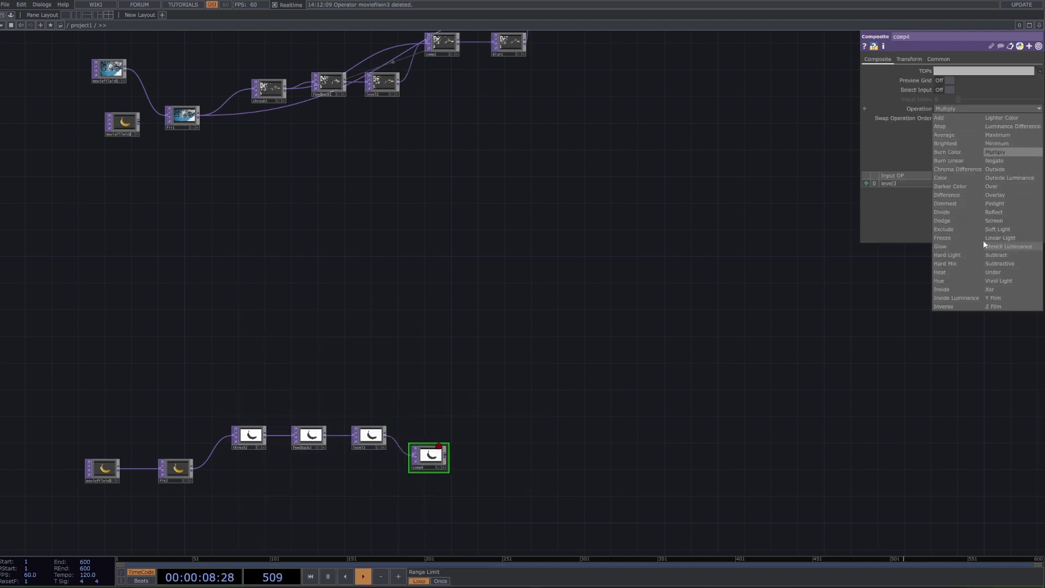
pyautogui.click(1005, 186)
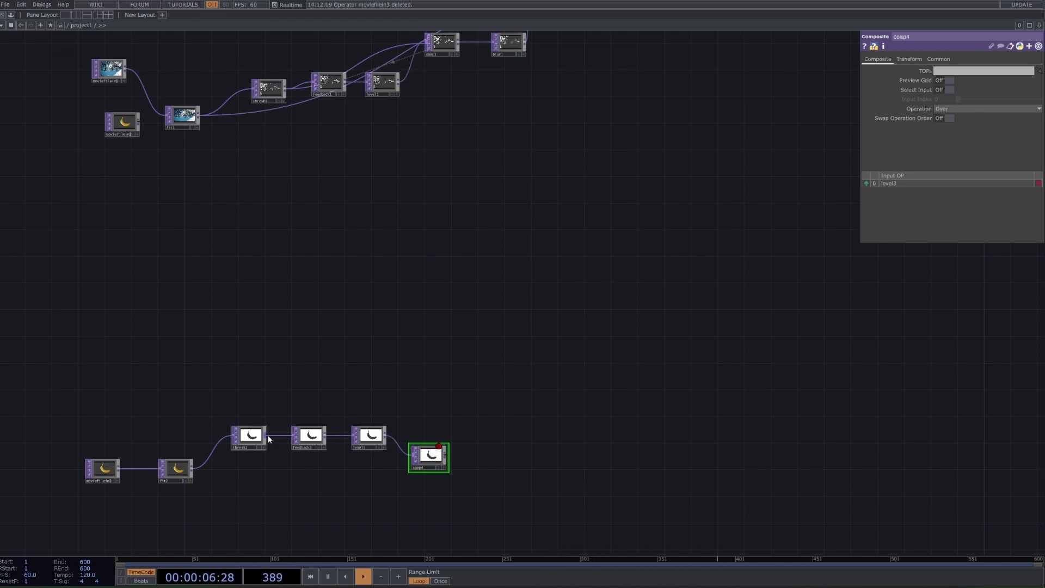
pyautogui.click(411, 466)
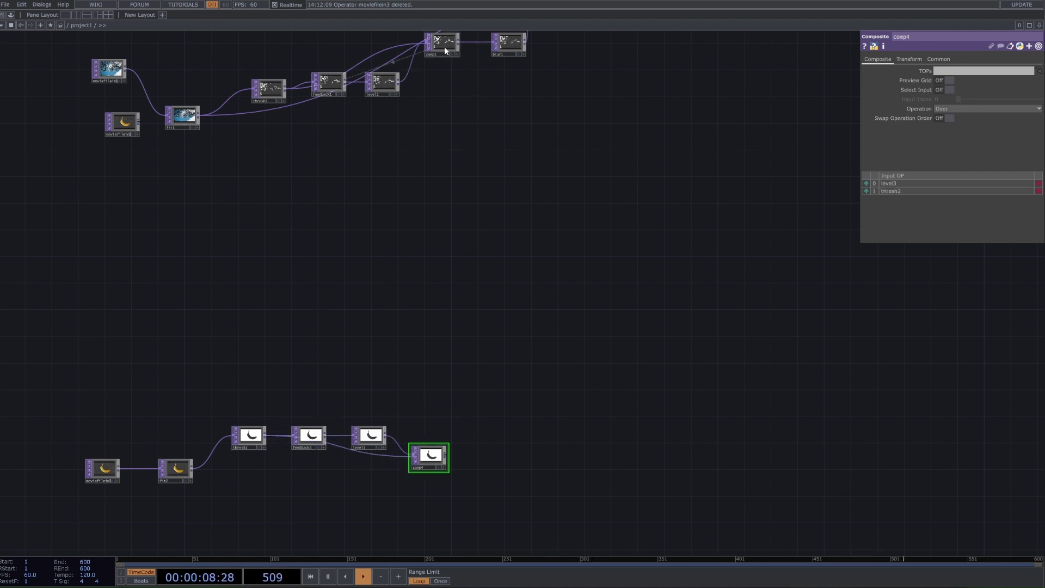
# - Move the finished network's Composite node lower and set the new Feedback node's target TOP to comp4
pyautogui.moveTo(444, 47); pyautogui.dragTo(451, 140)
pyautogui.scroll(-5, 554, 243)
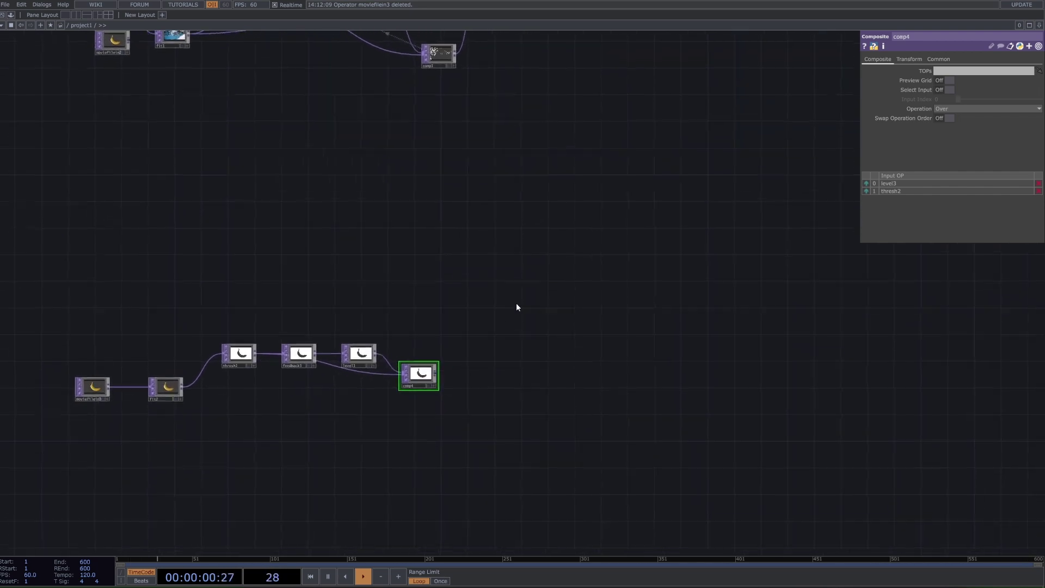
pyautogui.moveTo(516, 304); pyautogui.dragTo(518, 297)
pyautogui.moveTo(483, 340); pyautogui.dragTo(296, 341)
pyautogui.scroll(6, 441, 418)
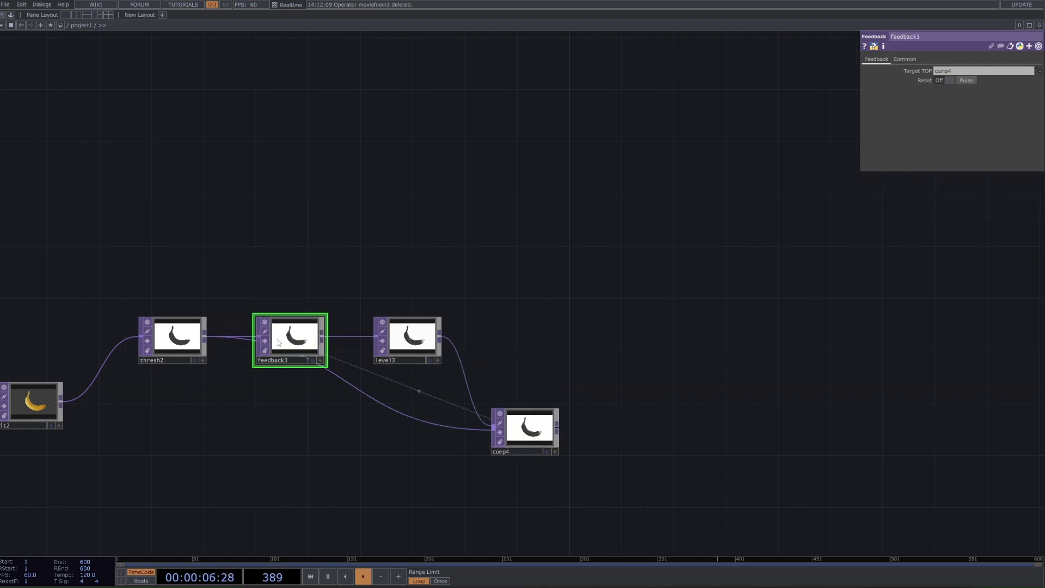
# - Turn the new Feedback node's reset on and back off to compare the banana image with and without feedback
pyautogui.scroll(5, 299, 343)
pyautogui.scroll(2, 359, 361)
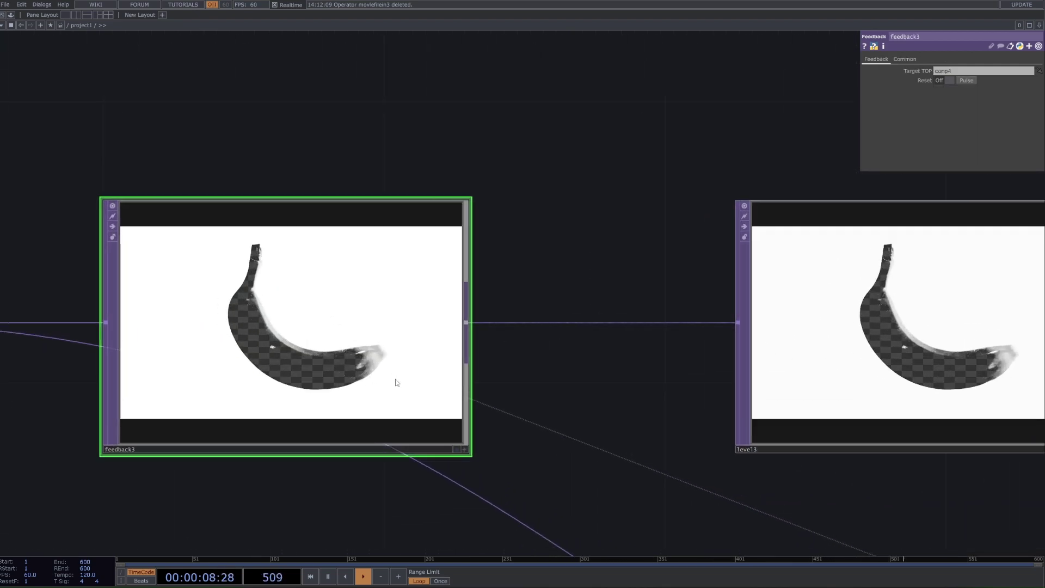
pyautogui.scroll(-2, 384, 375)
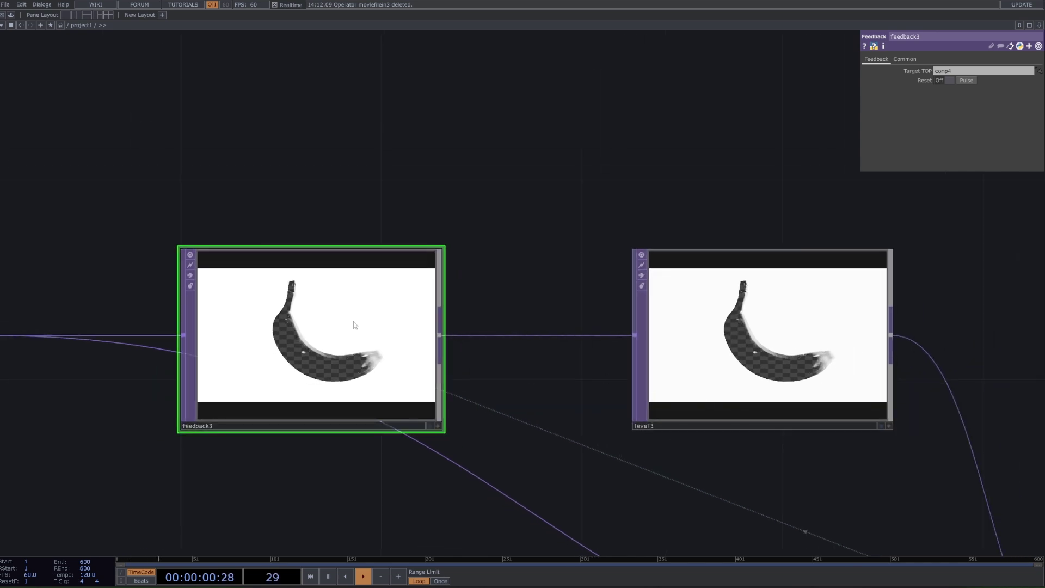
pyautogui.click(949, 80)
pyautogui.scroll(3, 289, 348)
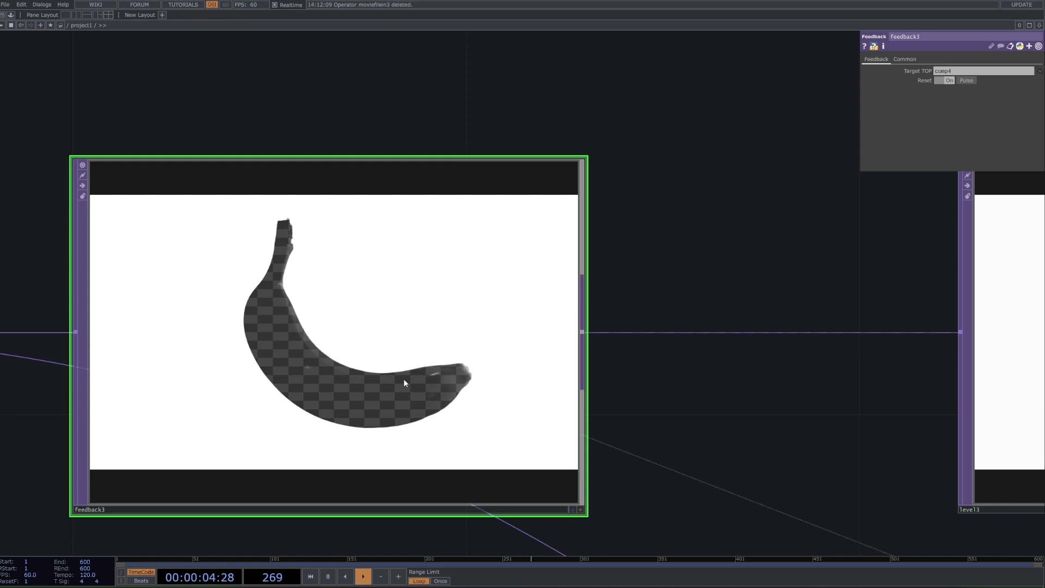
pyautogui.click(949, 81)
pyautogui.scroll(-2, 827, 193)
pyautogui.moveTo(739, 234); pyautogui.dragTo(578, 251)
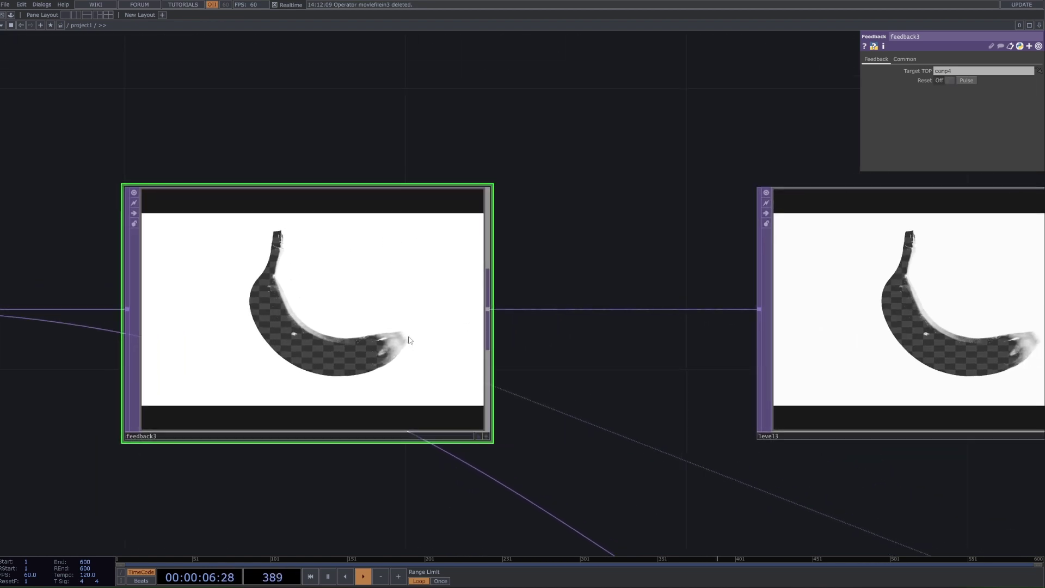
# - Bypass and re-enable the new Level node to compare the feedback trail, and review the whole banana chain
pyautogui.click(766, 214)
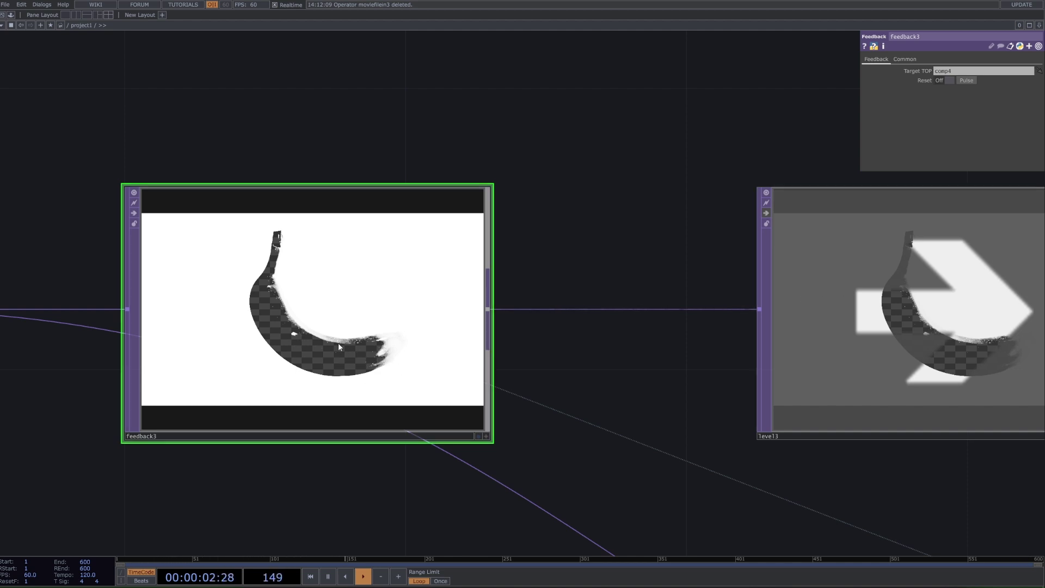
pyautogui.click(773, 211)
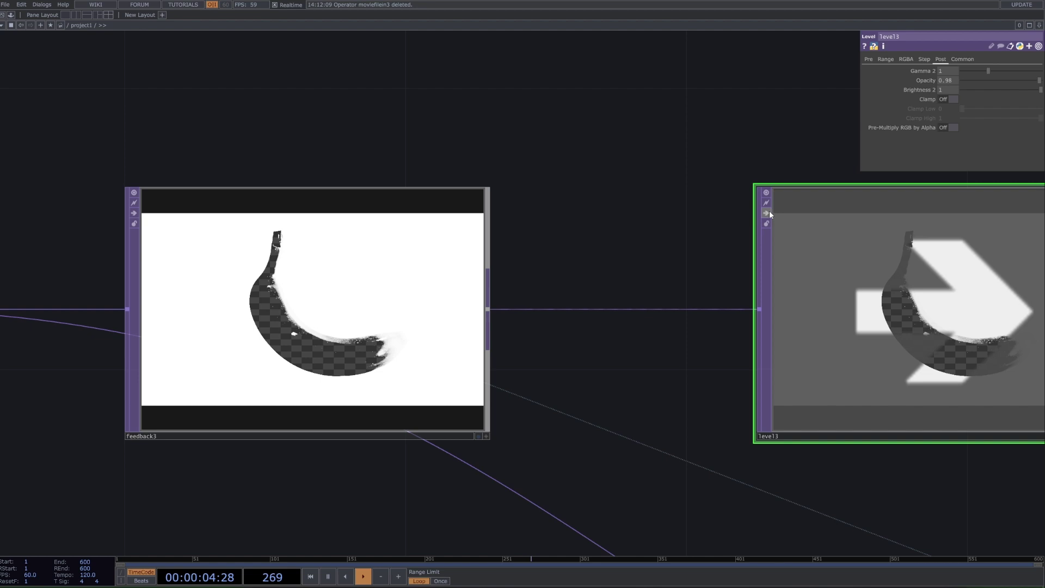
pyautogui.click(769, 212)
pyautogui.click(366, 296)
pyautogui.moveTo(753, 148); pyautogui.dragTo(747, 282, button='middle')
pyautogui.moveTo(747, 282); pyautogui.dragTo(687, 284)
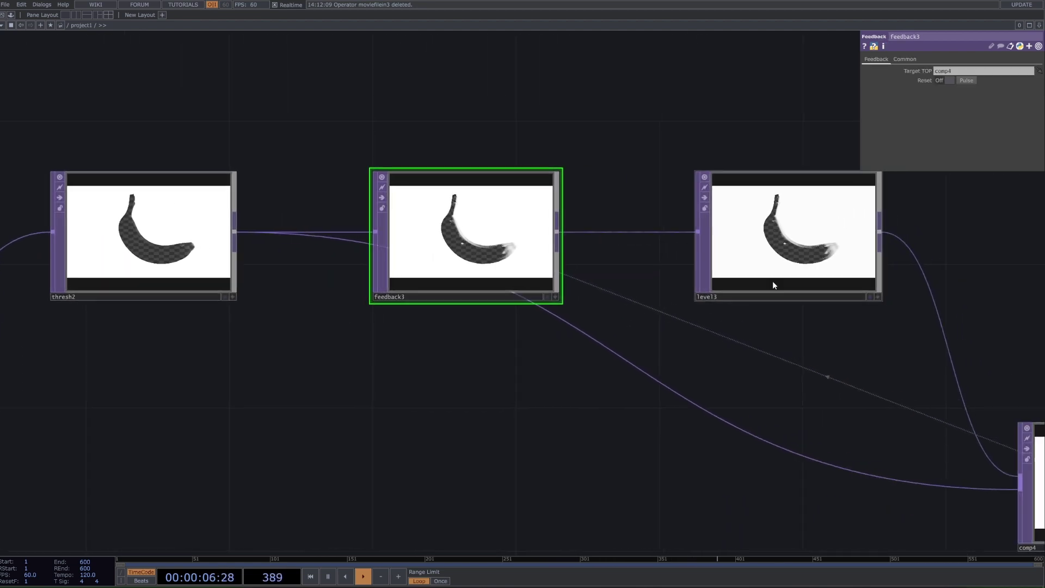
pyautogui.scroll(-4, 809, 294)
pyautogui.moveTo(969, 267); pyautogui.dragTo(588, 315)
pyautogui.scroll(-5, 588, 315)
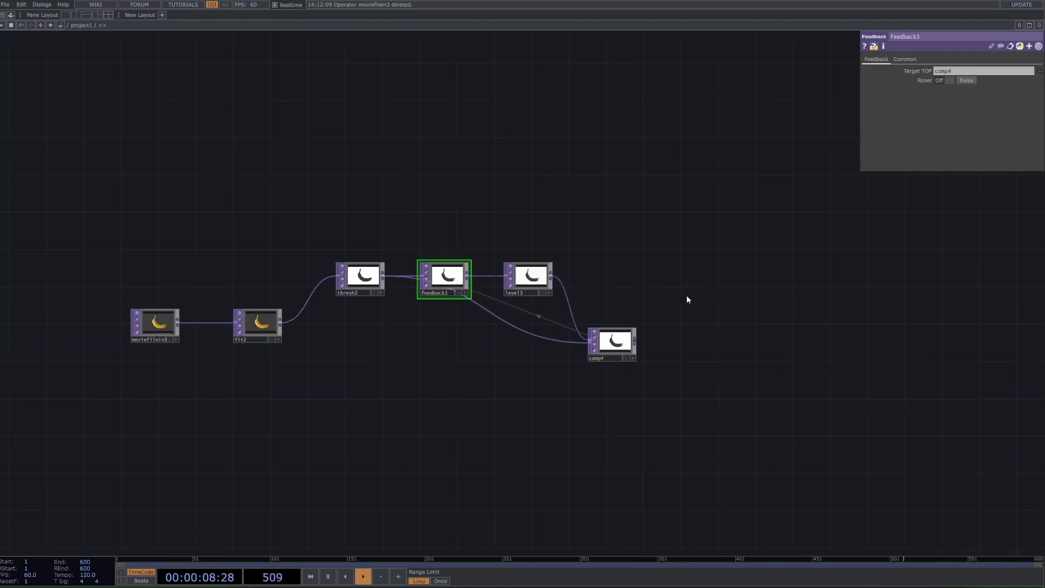
# - Add a Blur TOP fed by the banana chain's Composite node comp4
pyautogui.scroll(2, 339, 198)
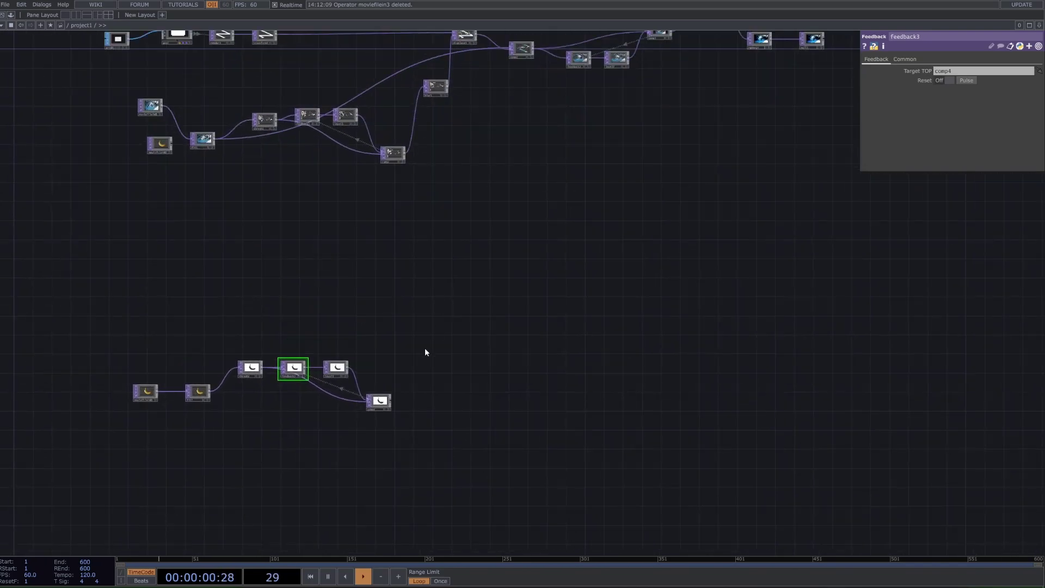
pyautogui.scroll(5, 403, 403)
pyautogui.rightClick(387, 396)
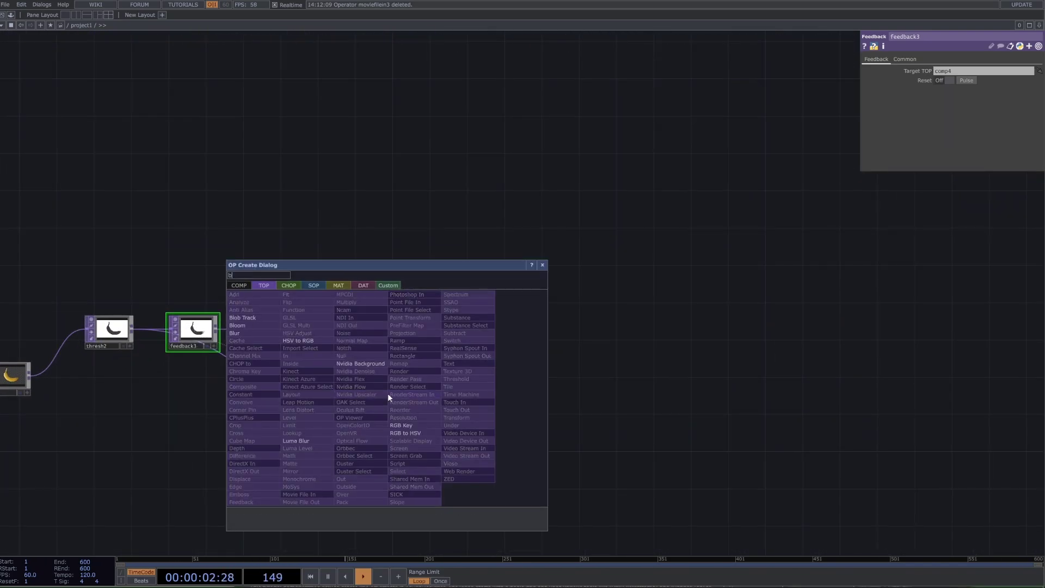
pyautogui.write('blu')
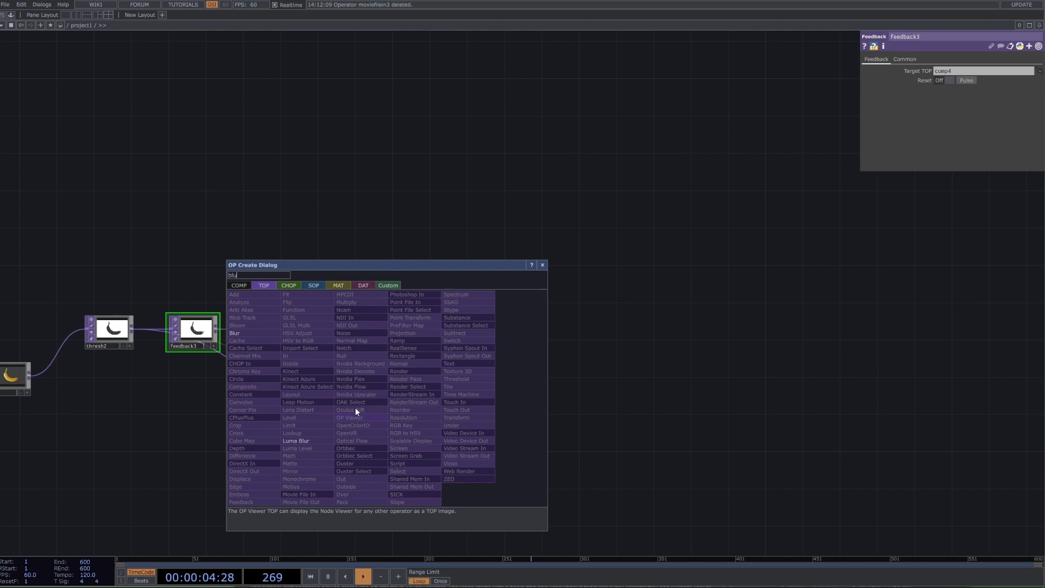
pyautogui.click(236, 333)
pyautogui.click(414, 331)
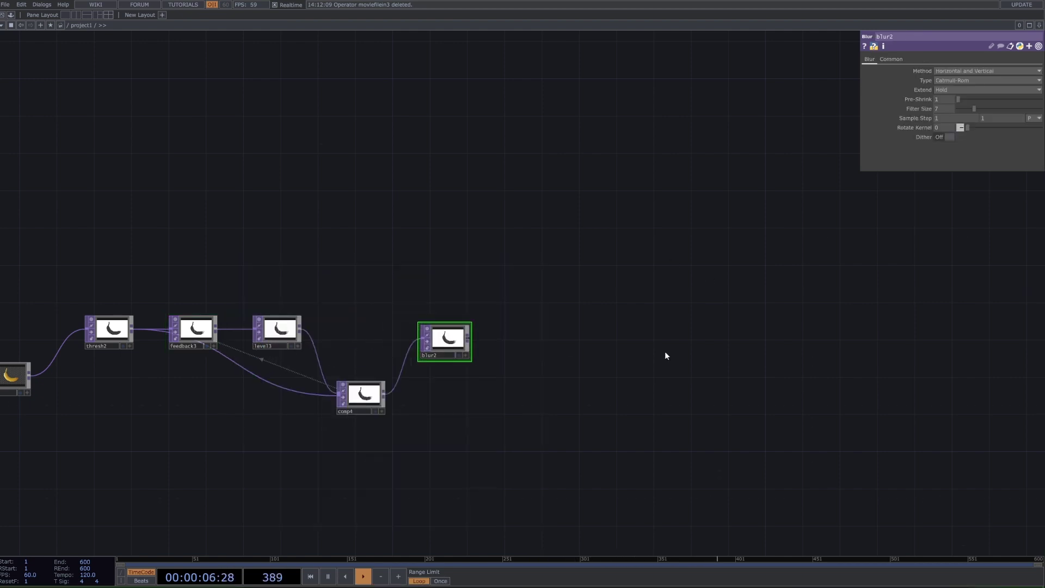
# - Move the whole banana chain, including the new Blur node, further below the finished network
pyautogui.scroll(-5, 481, 327)
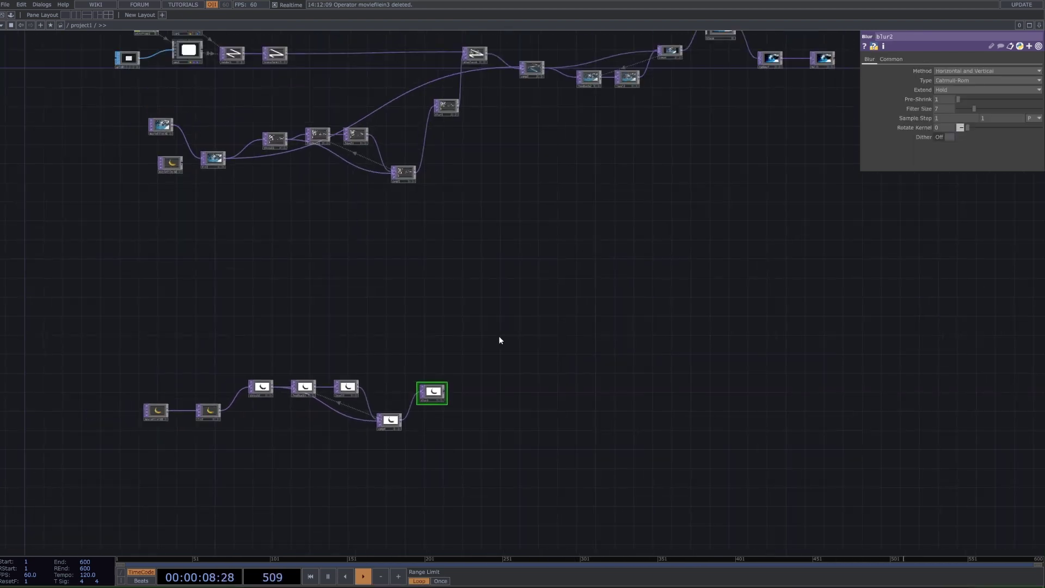
pyautogui.scroll(2, 457, 386)
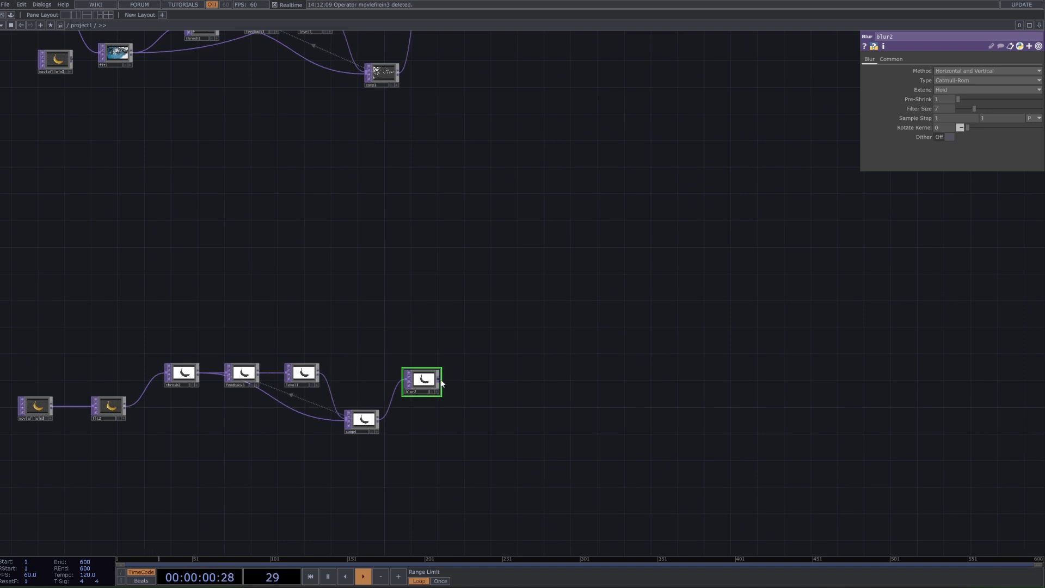
pyautogui.moveTo(510, 269); pyautogui.dragTo(754, 265)
pyautogui.moveTo(210, 328); pyautogui.dragTo(796, 463, button='right')
pyautogui.scroll(-3, 771, 449)
pyautogui.moveTo(749, 426); pyautogui.dragTo(708, 362)
pyautogui.moveTo(652, 332); pyautogui.dragTo(647, 408)
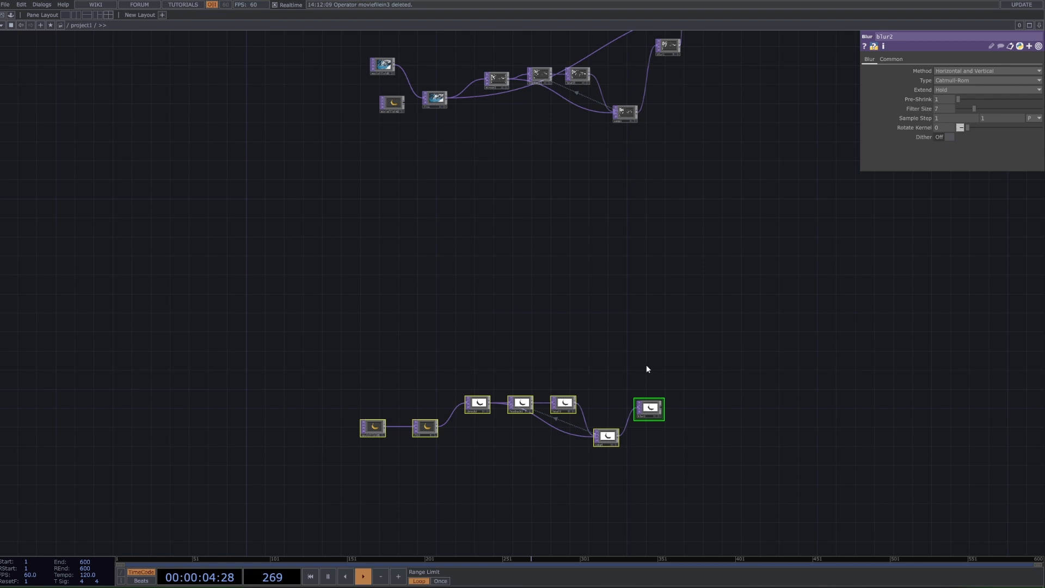
pyautogui.click(572, 346)
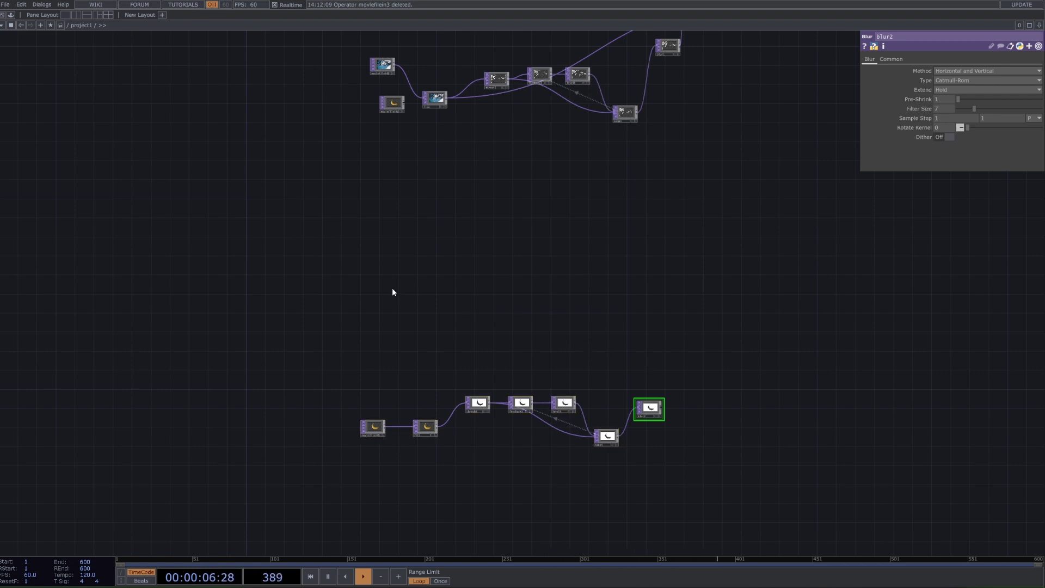
# - Add a Grid SOP in the free space between the finished network and the banana chain
pyautogui.press('Tab')
pyautogui.click(306, 210)
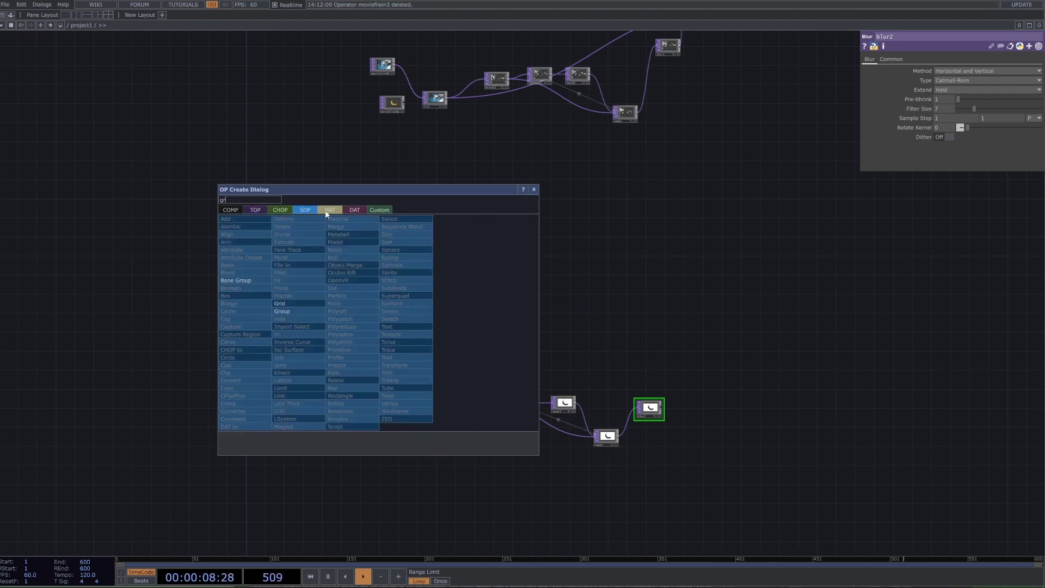
pyautogui.write('gr')
pyautogui.click(304, 303)
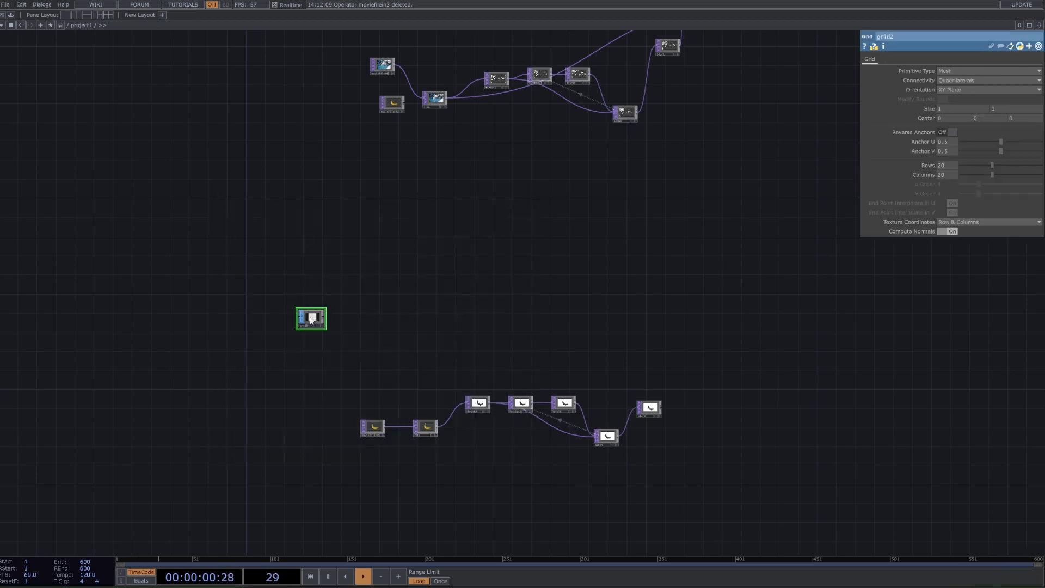
pyautogui.scroll(3, 337, 326)
pyautogui.scroll(-5, 344, 328)
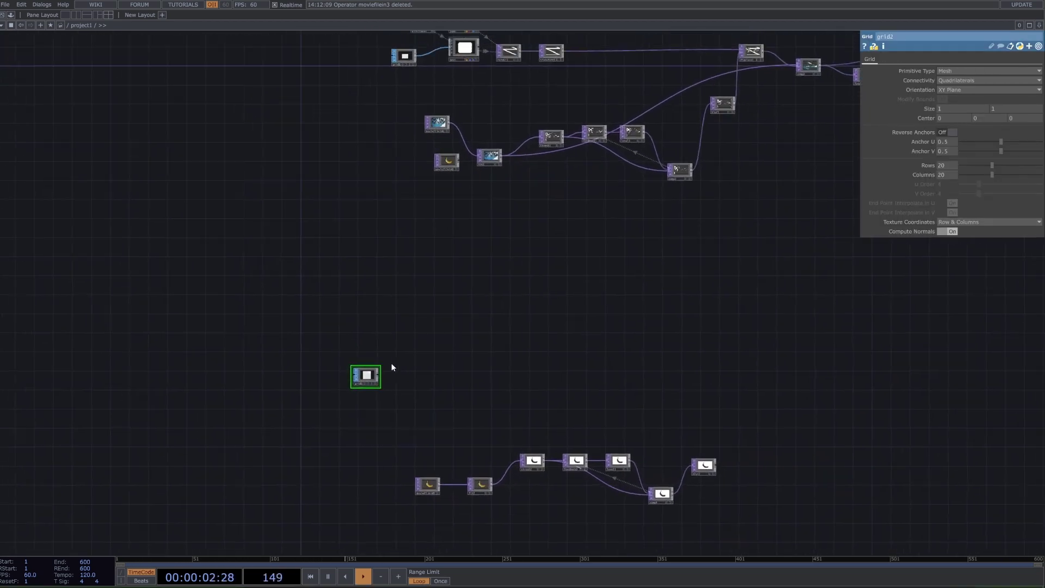
# - Add a Geometry COMP fed by the new Grid SOP
pyautogui.press('Tab')
pyautogui.click(232, 264)
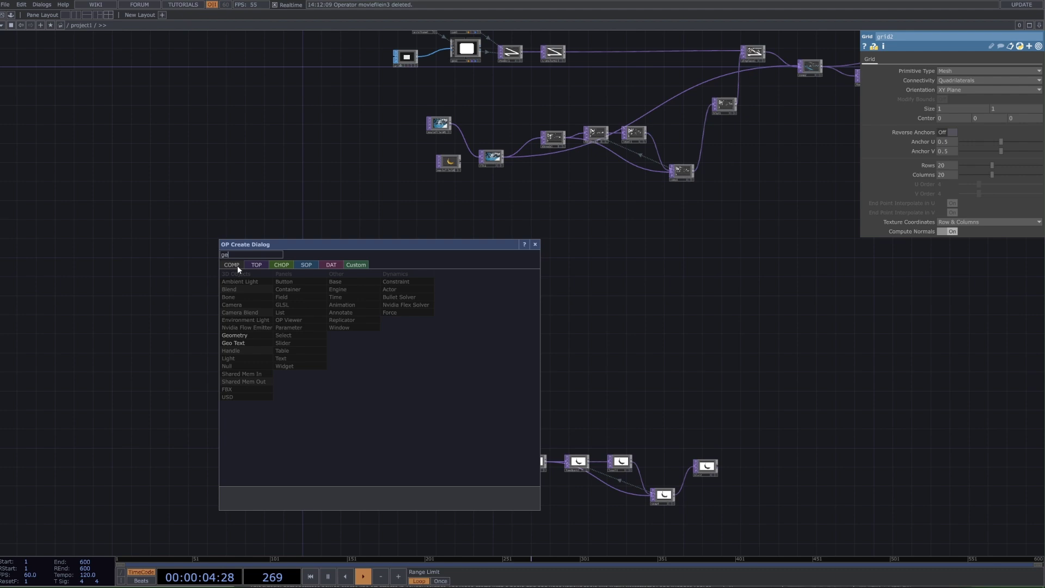
pyautogui.write('ge')
pyautogui.click(271, 335)
pyautogui.click(443, 368)
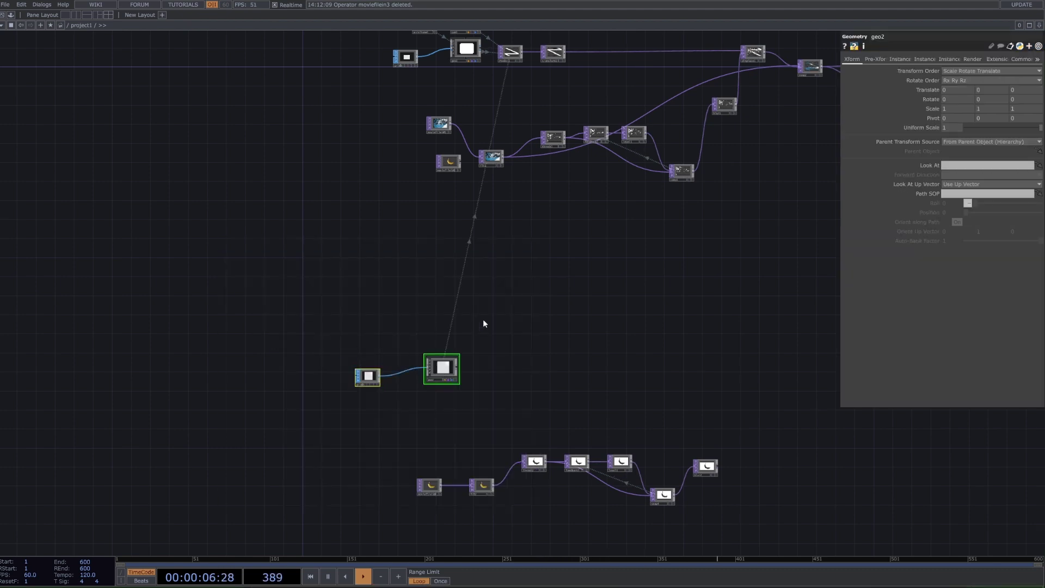
# - Add a Camera COMP above the new Geometry node and a Render TOP beside the two
pyautogui.press('Tab')
pyautogui.click(325, 251)
pyautogui.click(437, 325)
pyautogui.press('Tab')
pyautogui.click(365, 254)
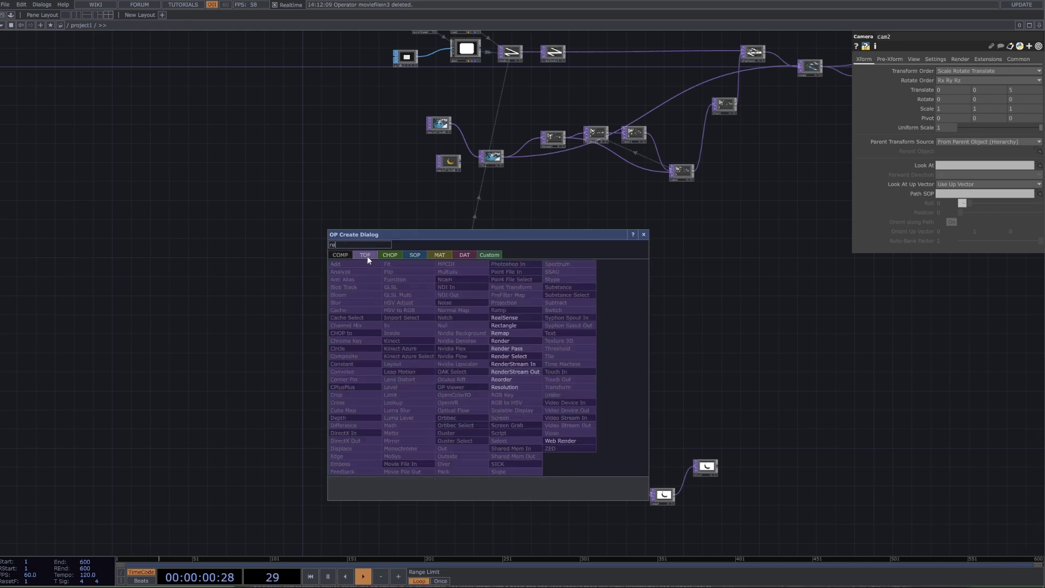
pyautogui.write('re')
pyautogui.click(501, 340)
pyautogui.click(494, 357)
pyautogui.scroll(10, 495, 357)
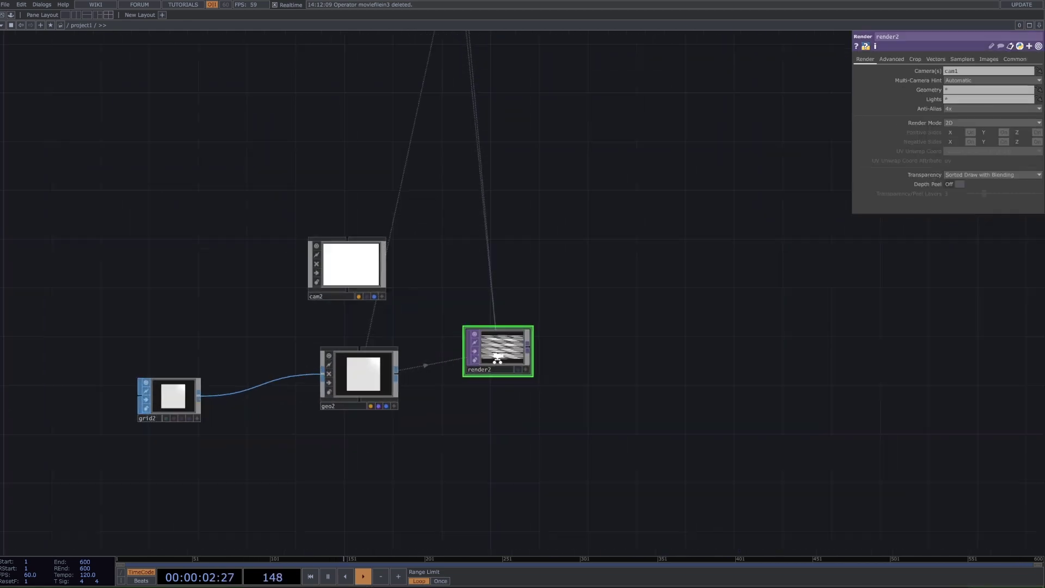
pyautogui.scroll(-3, 604, 354)
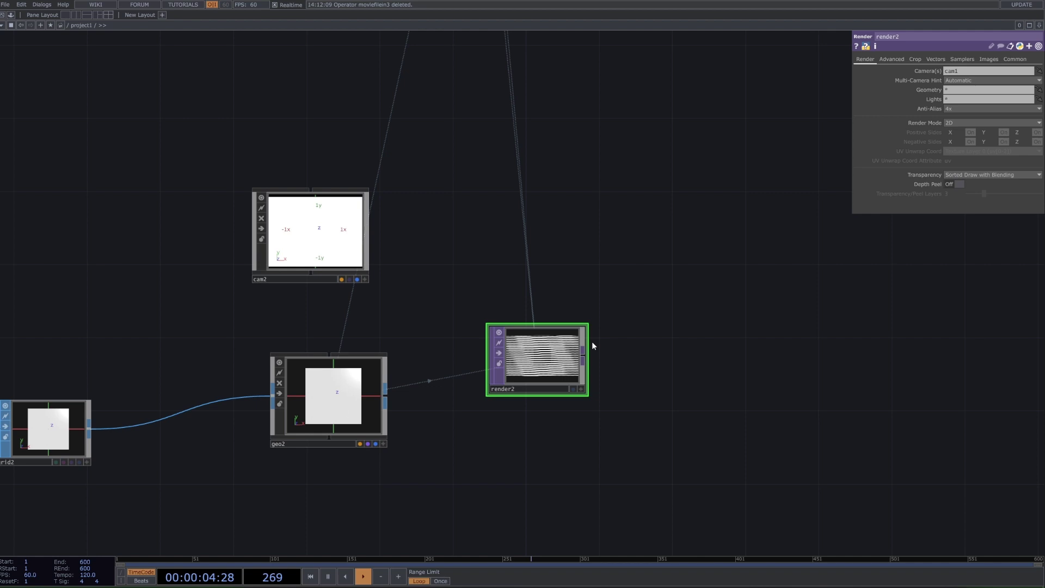
# - Assign geo2 as the geometry and cam2 as the camera of the new Render TOP
pyautogui.moveTo(325, 239); pyautogui.dragTo(380, 239)
pyautogui.moveTo(348, 399); pyautogui.dragTo(535, 344)
pyautogui.click(539, 342)
pyautogui.moveTo(370, 232); pyautogui.dragTo(538, 338)
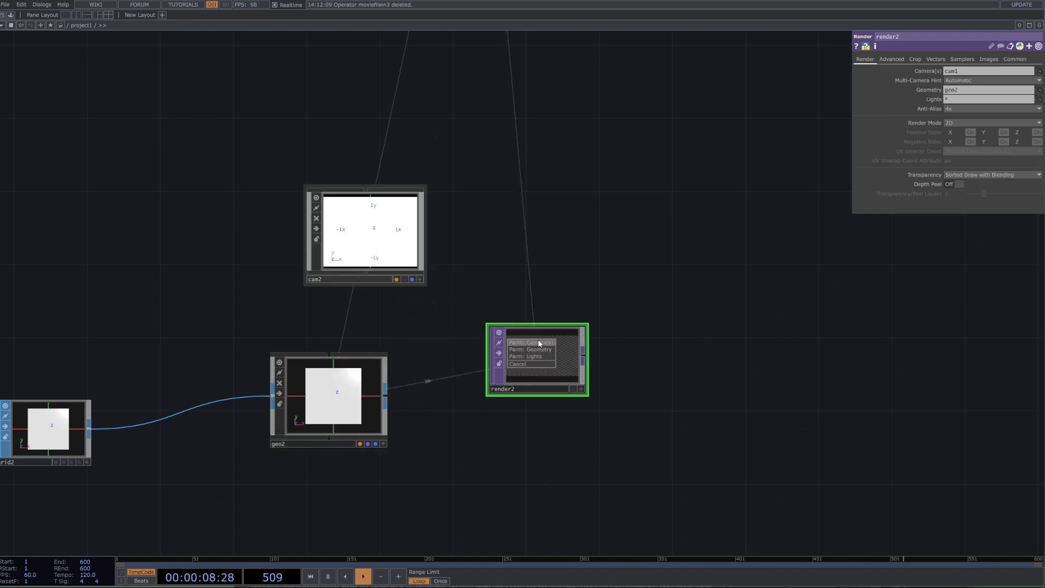
pyautogui.click(540, 336)
pyautogui.scroll(-3, 433, 411)
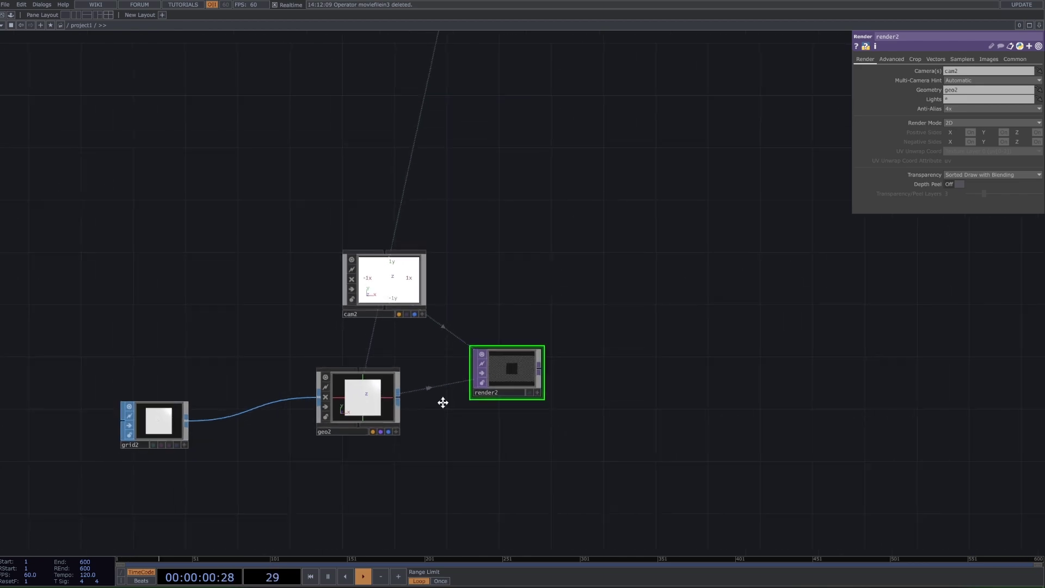
pyautogui.moveTo(443, 403); pyautogui.dragTo(446, 384)
# - Add a Wireframe MAT above the new Grid node
pyautogui.click(375, 387)
pyautogui.scroll(-3, 403, 374)
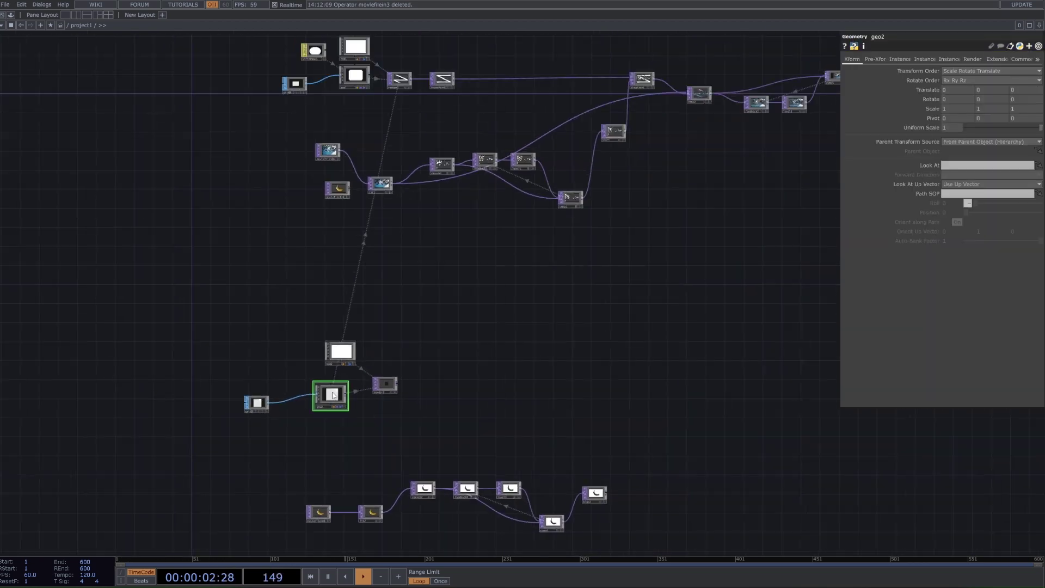
pyautogui.scroll(3, 350, 388)
pyautogui.press('Tab')
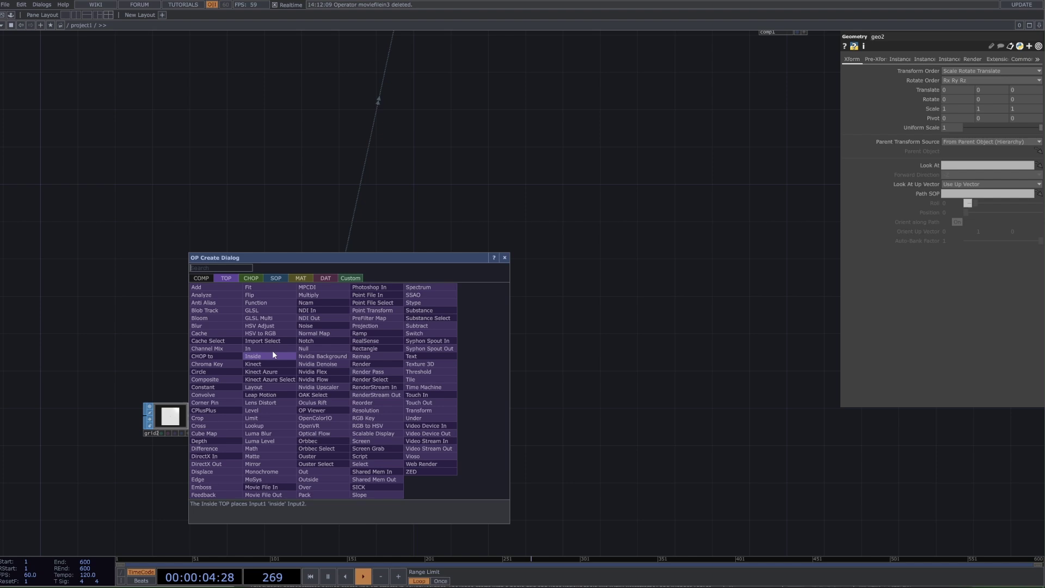
pyautogui.write('w')
pyautogui.click(302, 278)
pyautogui.click(212, 379)
pyautogui.click(216, 371)
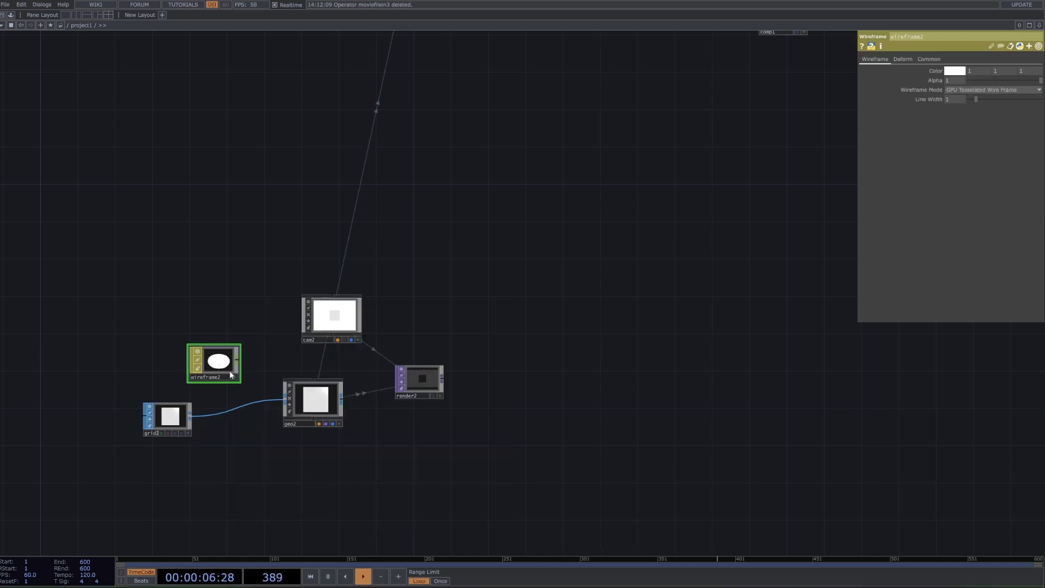
# - Apply the new Wireframe material to geo2 and inspect the rendered grid
pyautogui.scroll(3, 303, 389)
pyautogui.moveTo(127, 339); pyautogui.dragTo(360, 388)
pyautogui.click(360, 385)
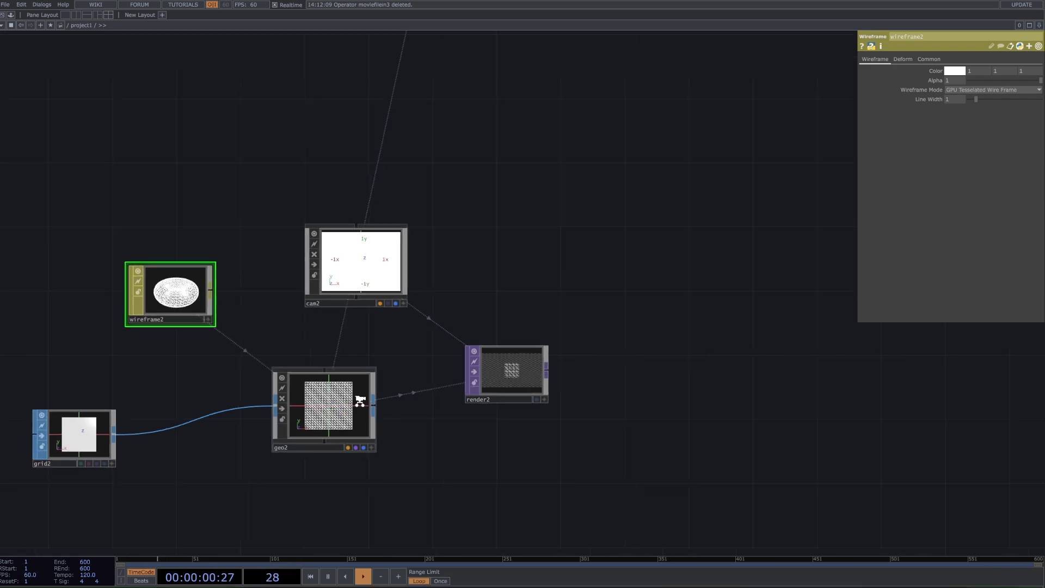
pyautogui.scroll(8, 495, 381)
pyautogui.scroll(-8, 379, 404)
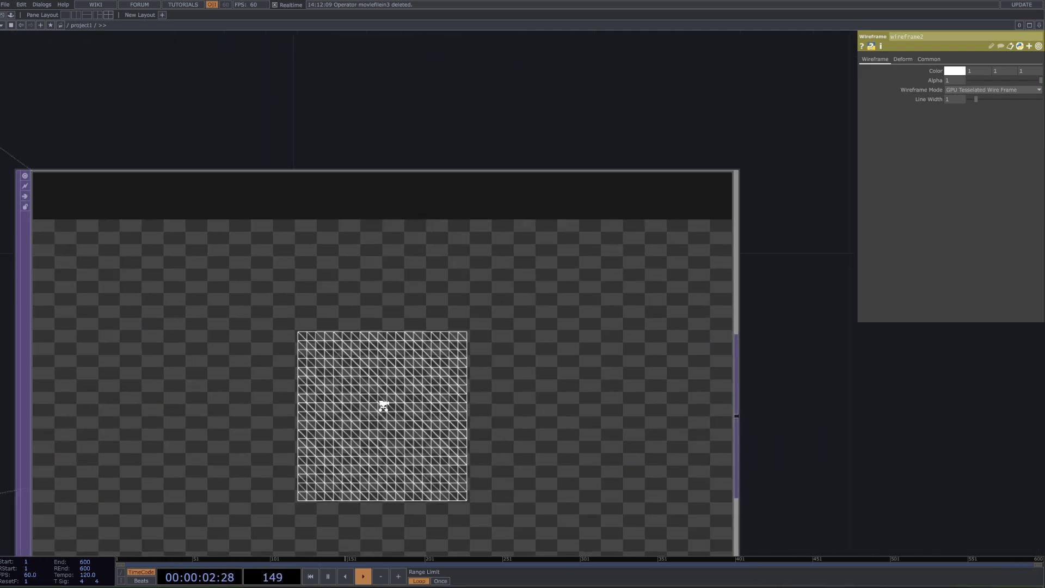
pyautogui.click(359, 397)
pyautogui.scroll(-5, 544, 354)
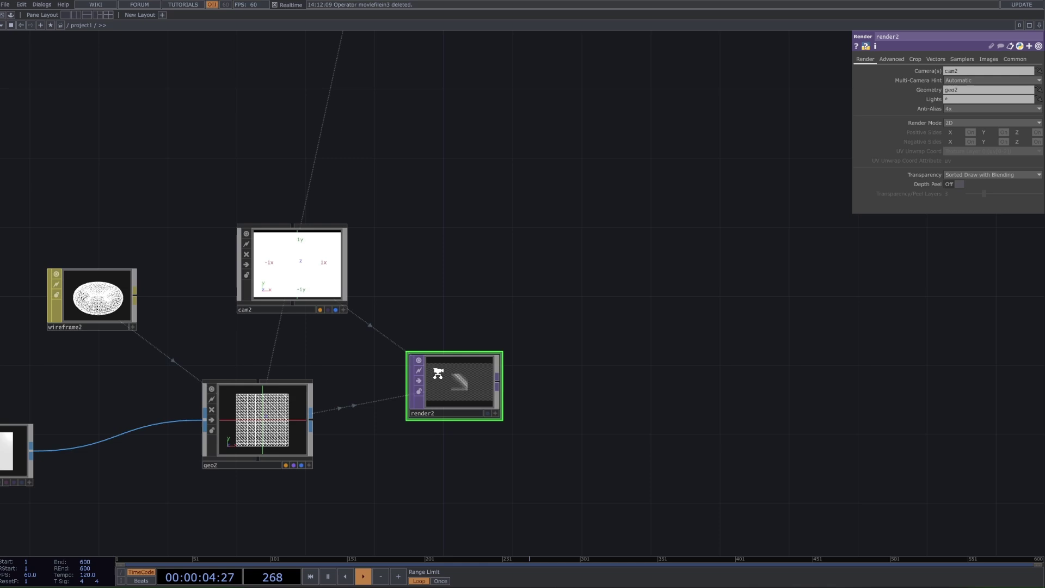
# - Bring grid1 from the finished network down to the new one, connect it to geo2 in place of grid2, and check the render
pyautogui.click(225, 412)
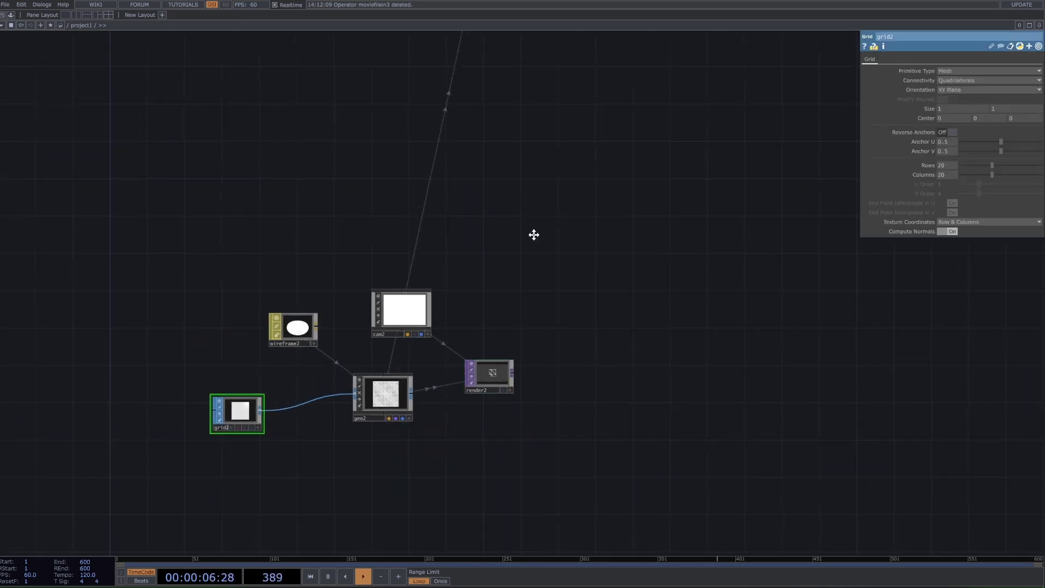
pyautogui.scroll(-4, 608, 242)
pyautogui.click(481, 130)
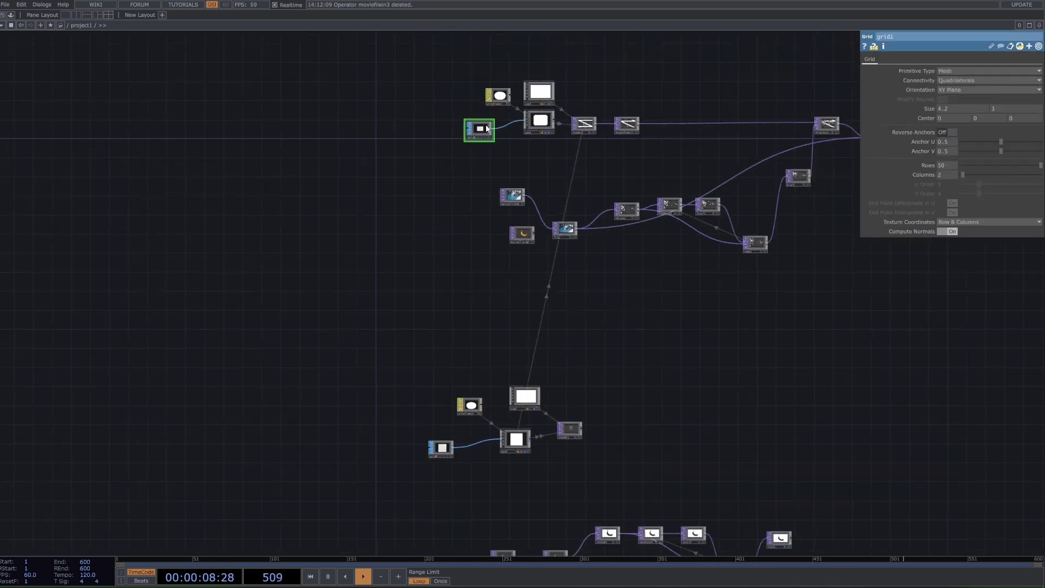
pyautogui.moveTo(487, 128); pyautogui.dragTo(434, 401)
pyautogui.scroll(5, 446, 401)
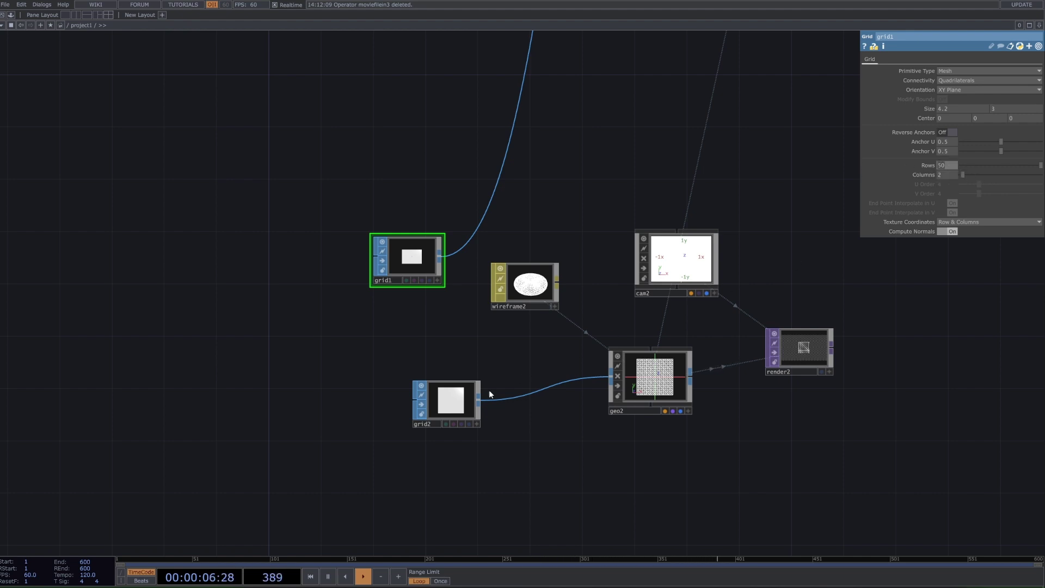
pyautogui.moveTo(442, 256); pyautogui.dragTo(562, 383)
pyautogui.moveTo(413, 273); pyautogui.dragTo(413, 366)
pyautogui.scroll(10, 817, 351)
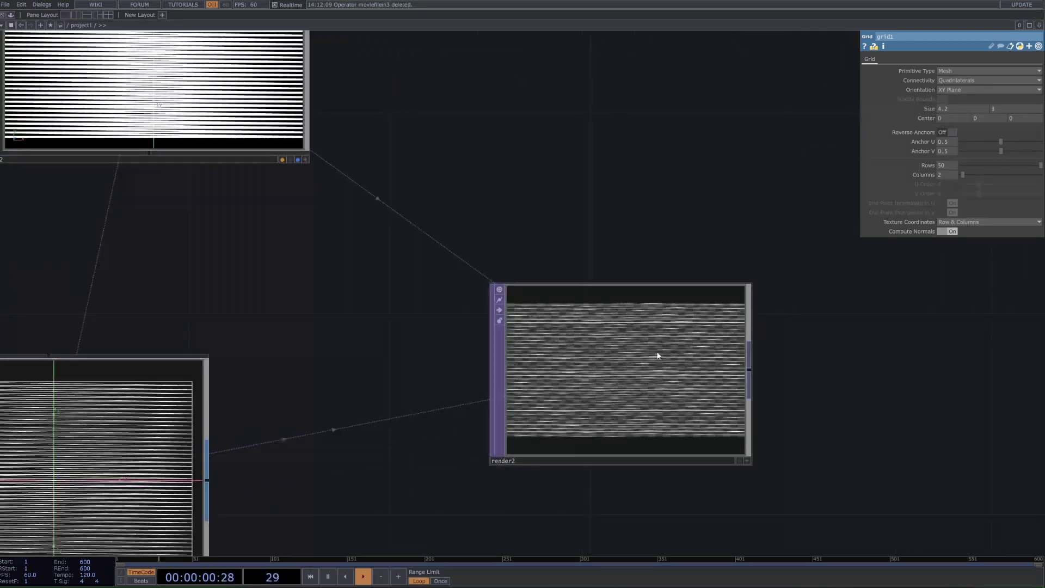
pyautogui.scroll(-10, 478, 296)
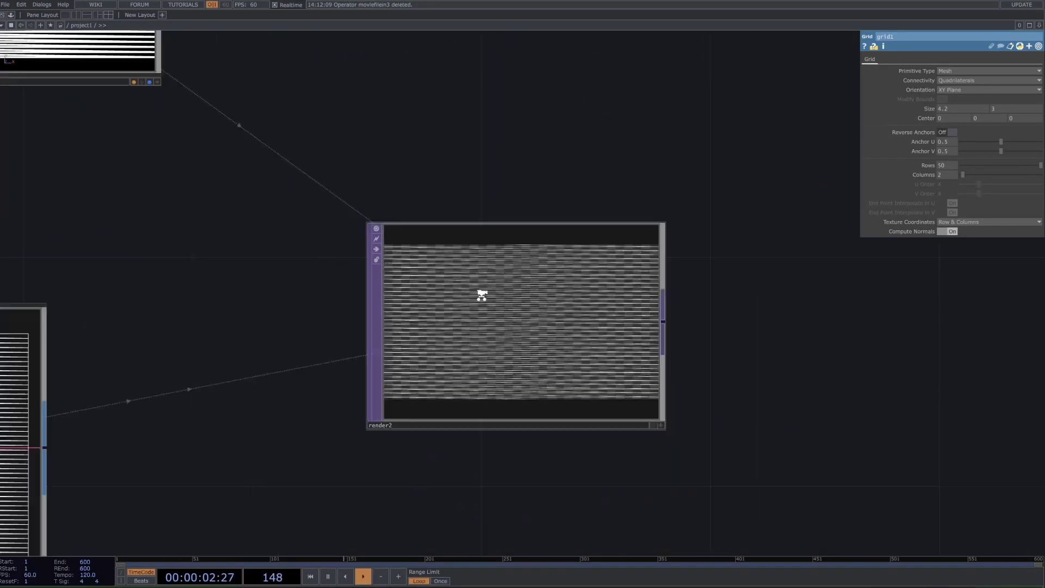
# - Delete the unused grid2 node and place grid1 in its spot beside geo2
pyautogui.click(242, 332)
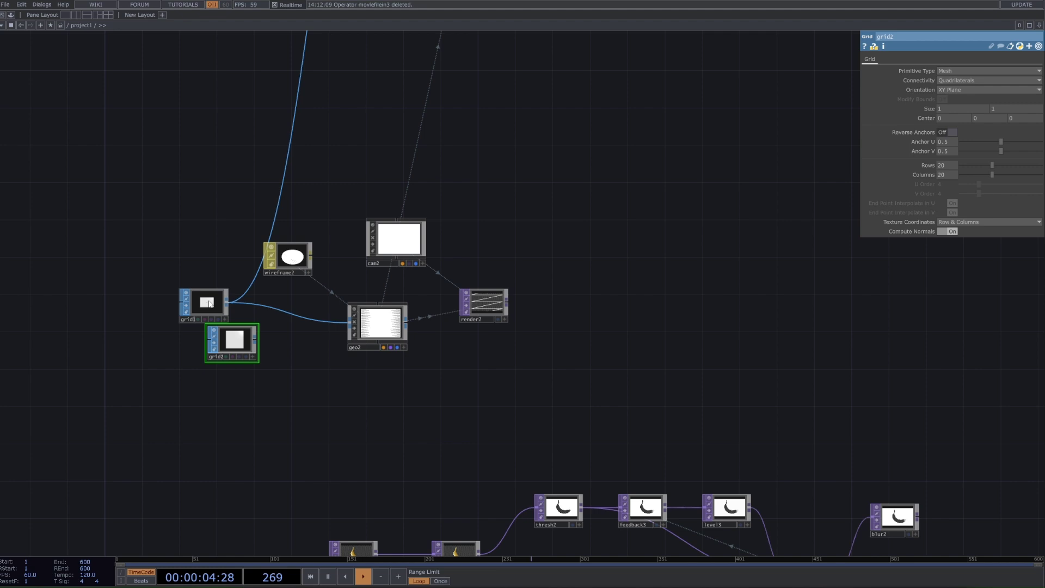
pyautogui.moveTo(208, 313); pyautogui.dragTo(208, 341)
pyautogui.press('Delete')
pyautogui.click(214, 340)
pyautogui.scroll(-5, 669, 198)
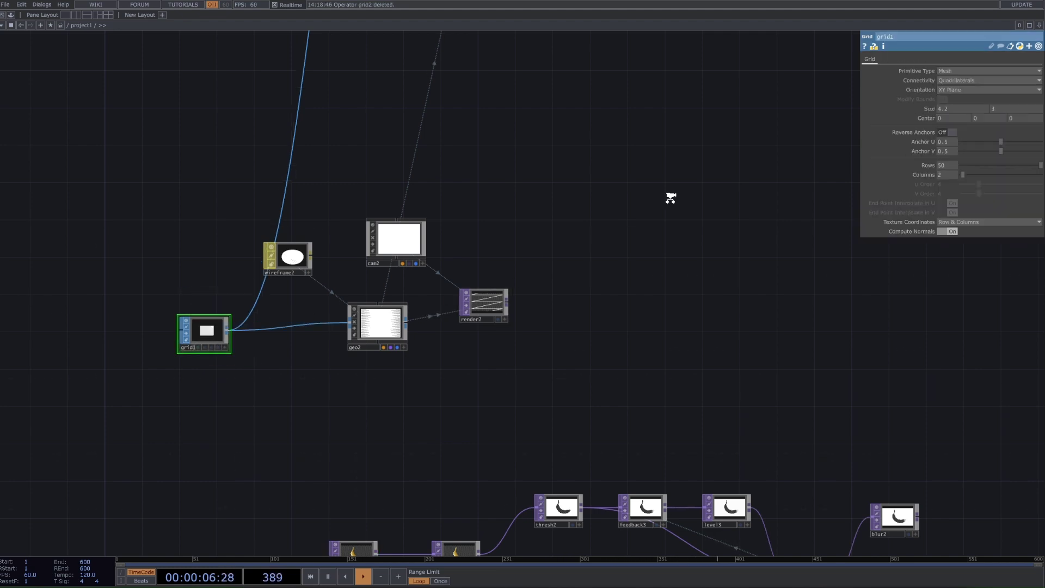
# - Check the line width of the finished network's Wireframe material and set wireframe2's line width to 3.99
pyautogui.scroll(2, 496, 56)
pyautogui.click(471, 49)
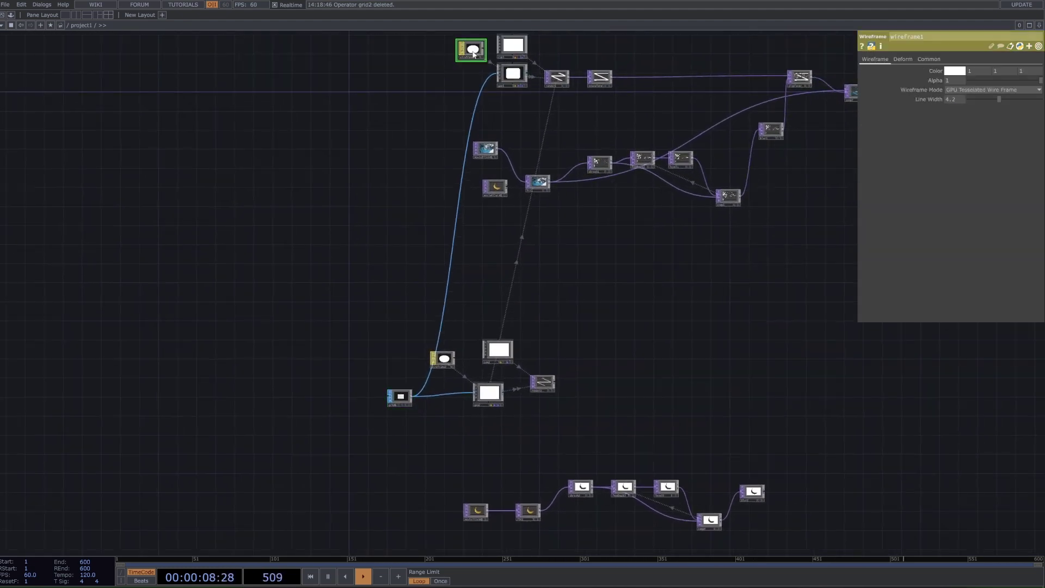
pyautogui.scroll(4, 504, 381)
pyautogui.click(426, 333)
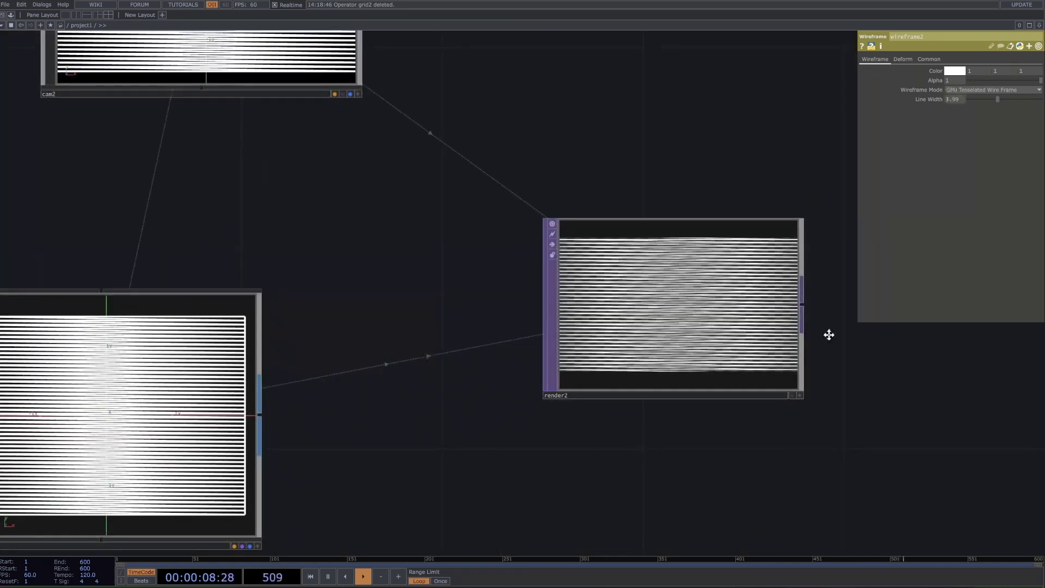
# - Set render2's resolution to 1920 by 1080
pyautogui.click(613, 326)
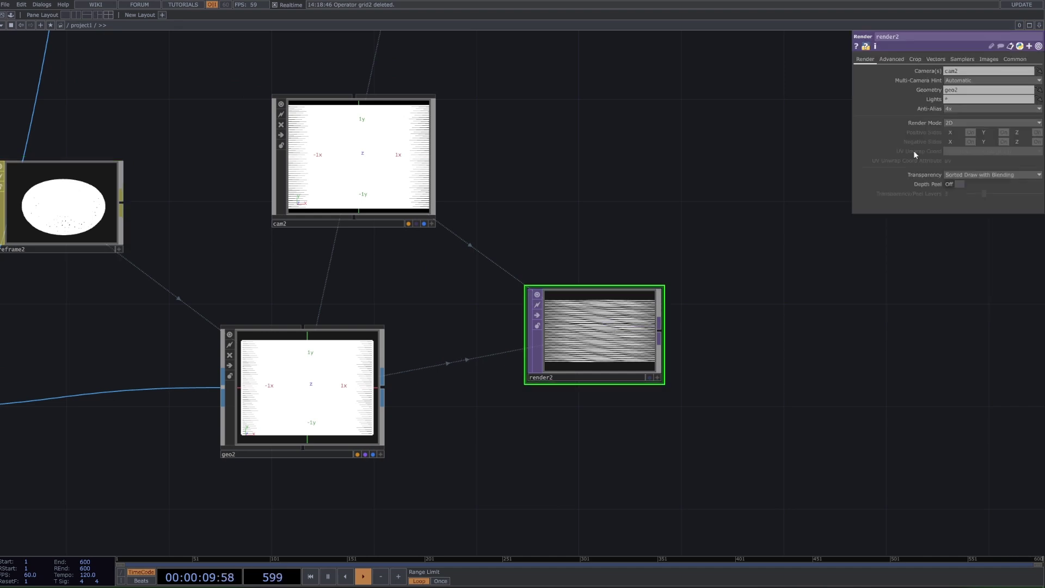
pyautogui.click(1014, 58)
pyautogui.write('1920')
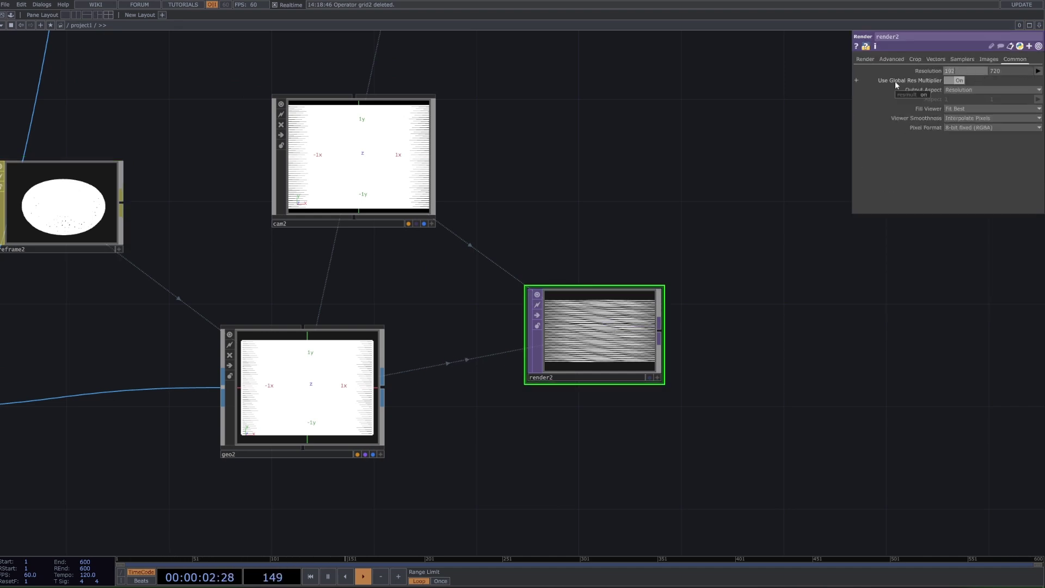
pyautogui.press('Tab')
pyautogui.write('1080')
pyautogui.press('Return')
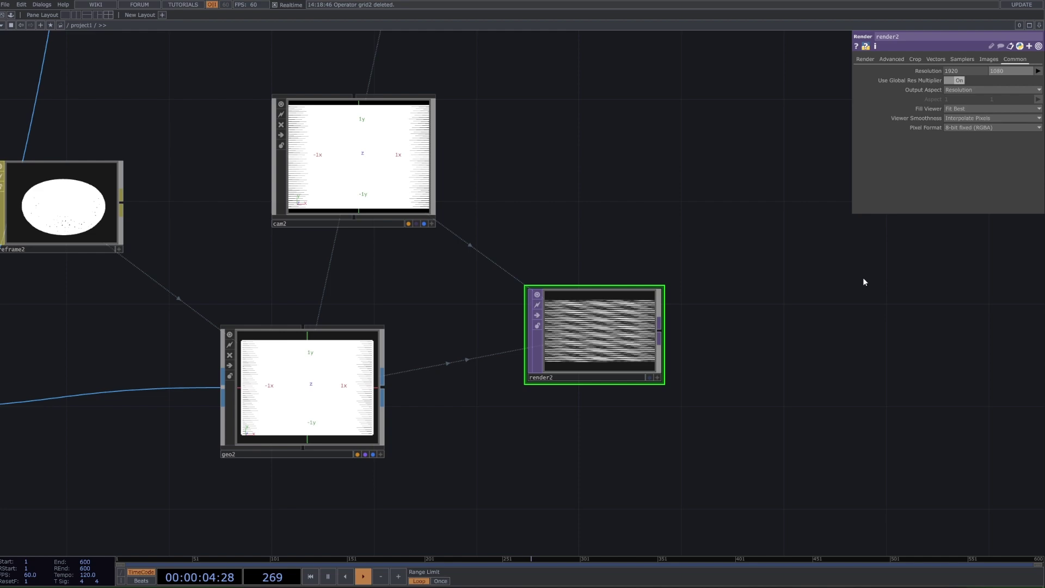
# - Add a Transform TOP connected after render2 and set its tile extend mode to Repeat
pyautogui.scroll(-7, 789, 312)
pyautogui.moveTo(789, 312); pyautogui.dragTo(592, 368)
pyautogui.scroll(-2, 599, 368)
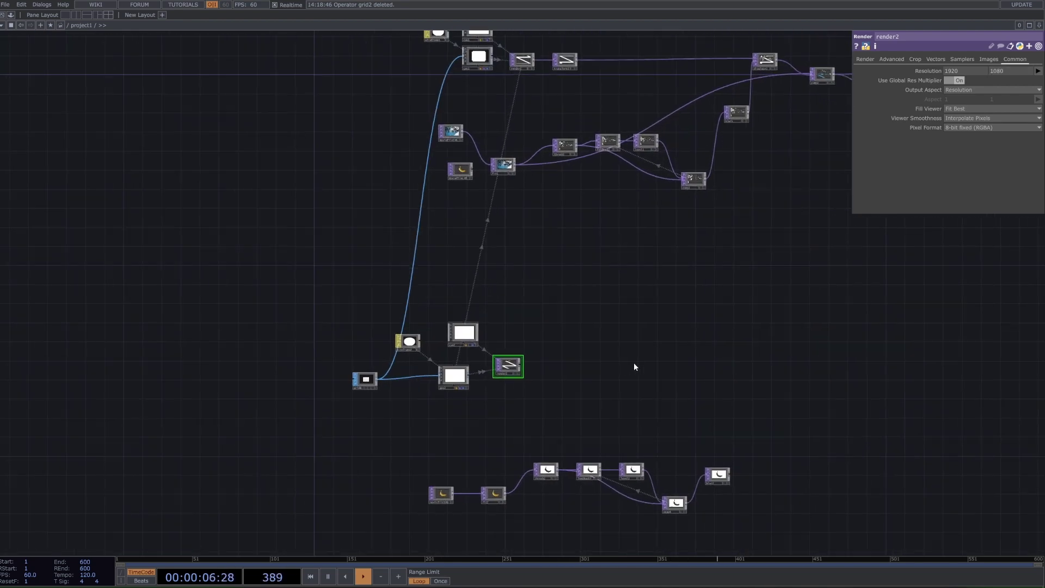
pyautogui.click(522, 368)
pyautogui.click(599, 382)
pyautogui.click(558, 371)
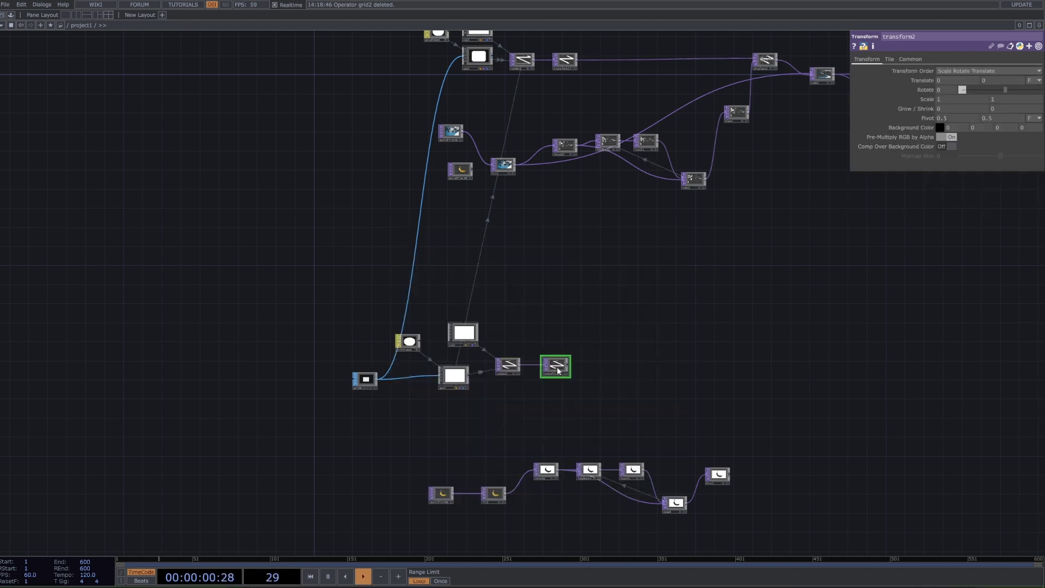
pyautogui.scroll(5, 558, 370)
pyautogui.click(893, 59)
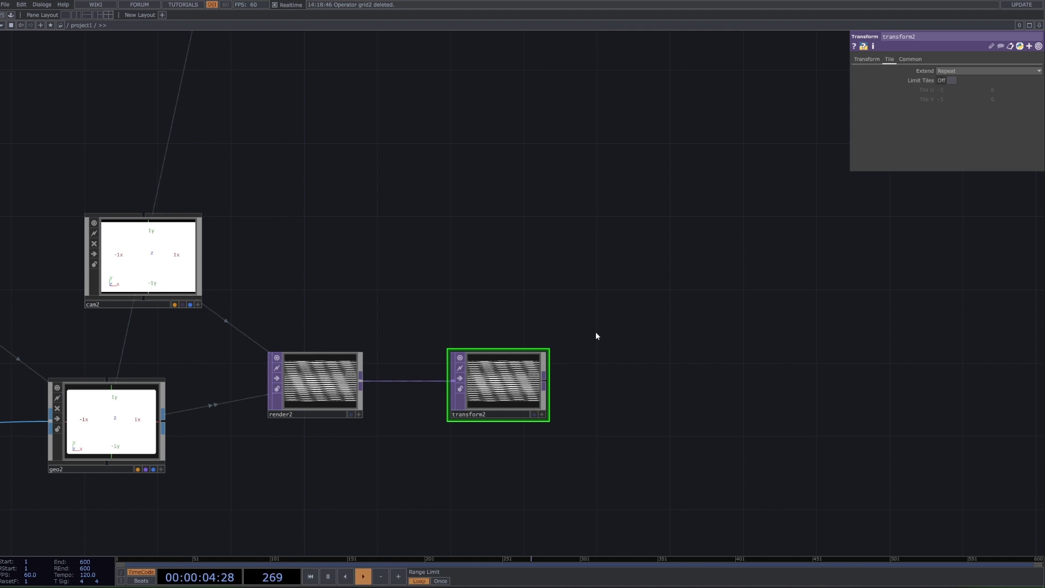
# - Animate transform2's vertical translate with a time expression in seconds multiplied by .1 and inspect the scrolling lines
pyautogui.click(867, 58)
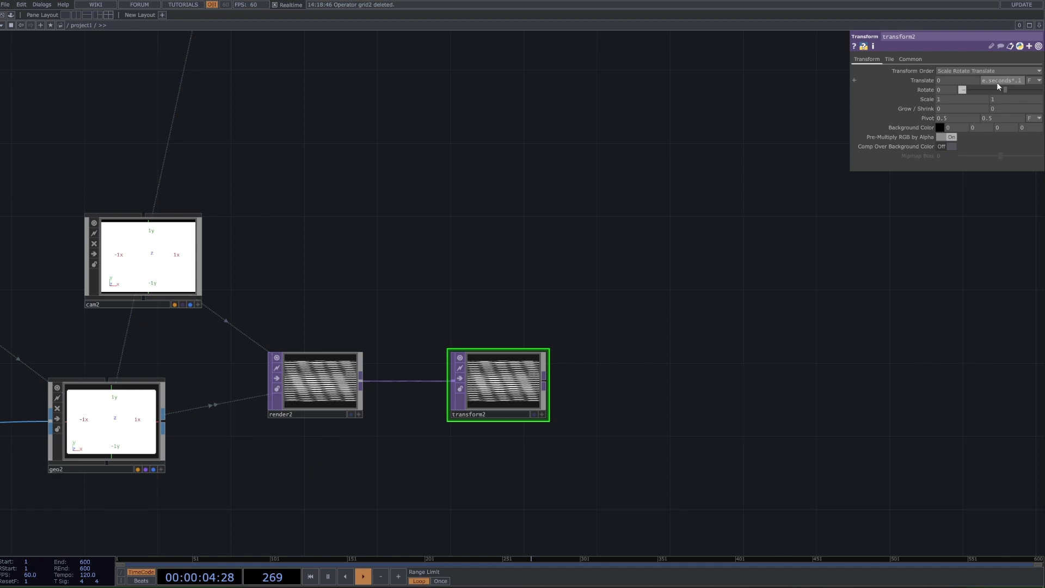
pyautogui.scroll(5, 526, 388)
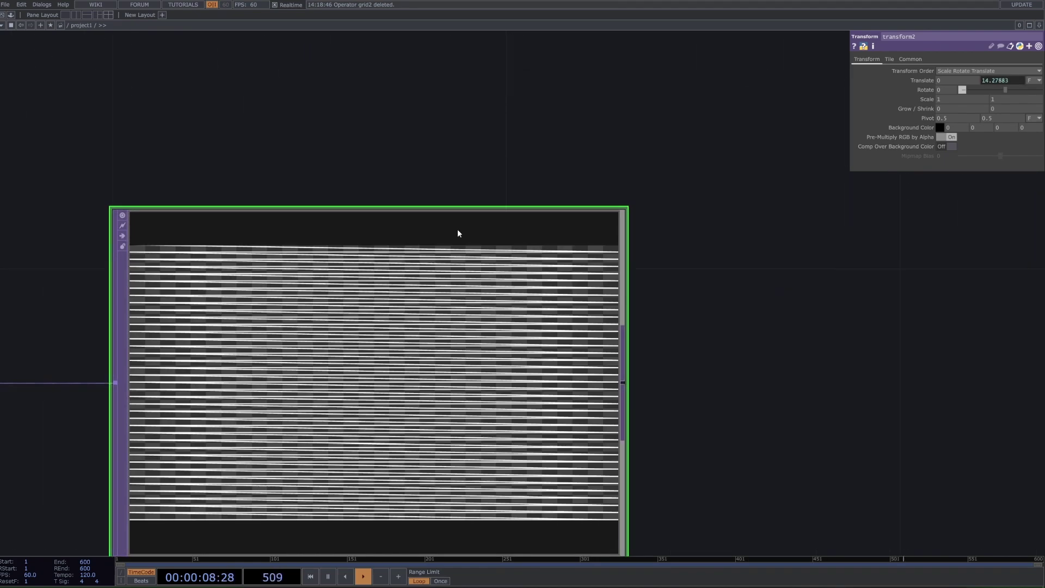
pyautogui.scroll(-5, 385, 299)
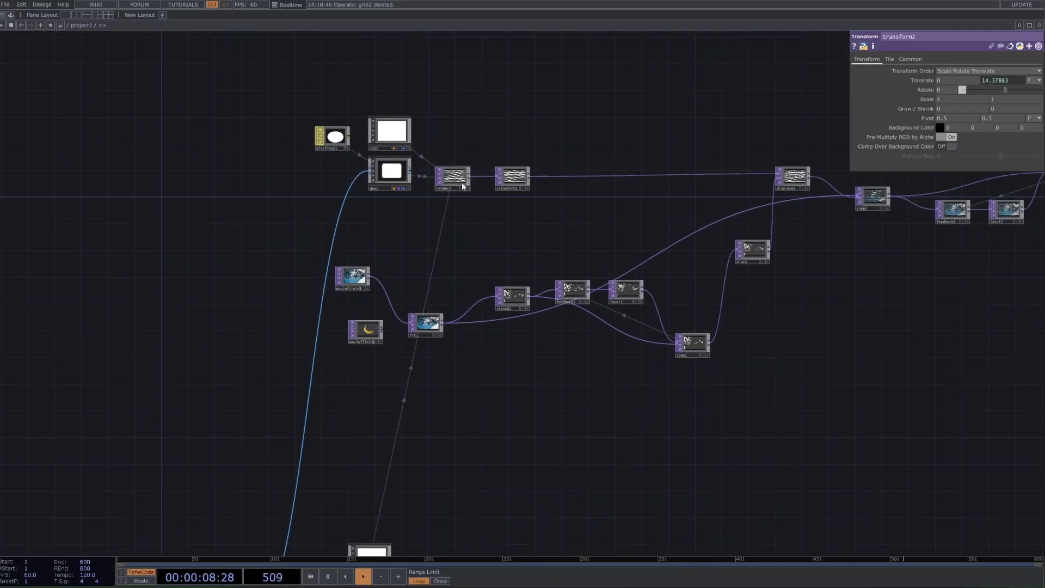
# - Check the finished network's transform1 tile and translate settings against the new transform2
pyautogui.click(462, 184)
pyautogui.click(512, 177)
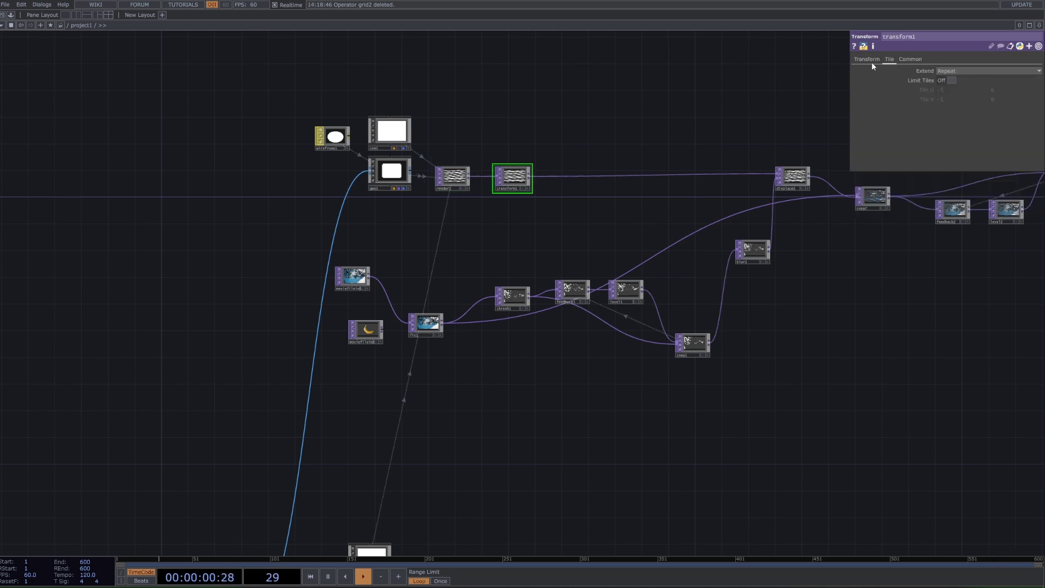
pyautogui.click(869, 60)
pyautogui.moveTo(708, 452); pyautogui.dragTo(642, 252)
pyautogui.scroll(5, 439, 397)
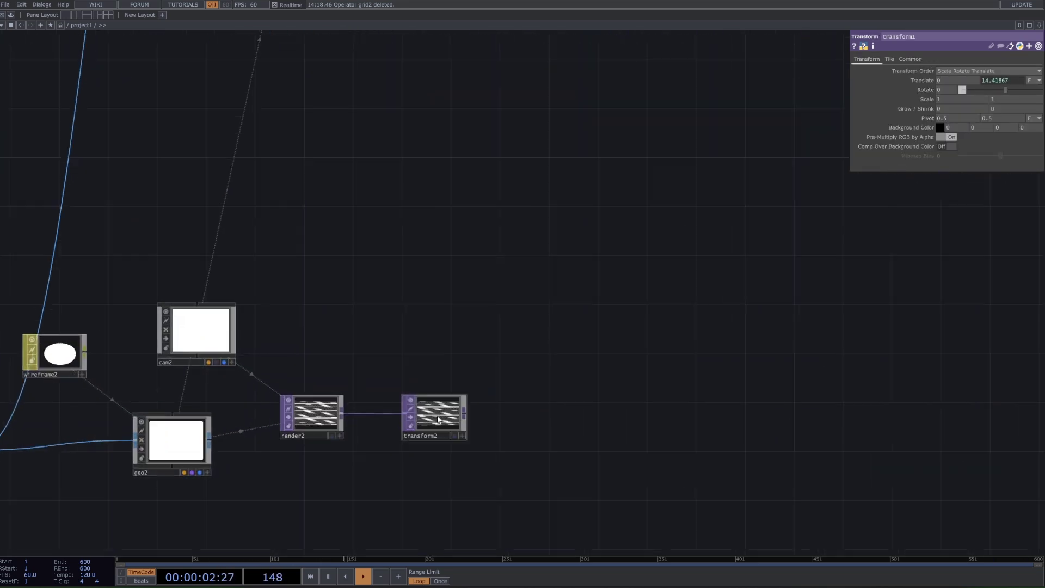
pyautogui.click(439, 406)
# - Select the whole banana chain from the movie input to blur2 and move it closer beneath the line grid network
pyautogui.scroll(-3, 581, 423)
pyautogui.moveTo(566, 427); pyautogui.dragTo(483, 450)
pyautogui.scroll(-2, 581, 466)
pyautogui.moveTo(608, 458); pyautogui.dragTo(599, 326)
pyautogui.scroll(2, 549, 495)
pyautogui.moveTo(634, 346); pyautogui.dragTo(165, 504, button='right')
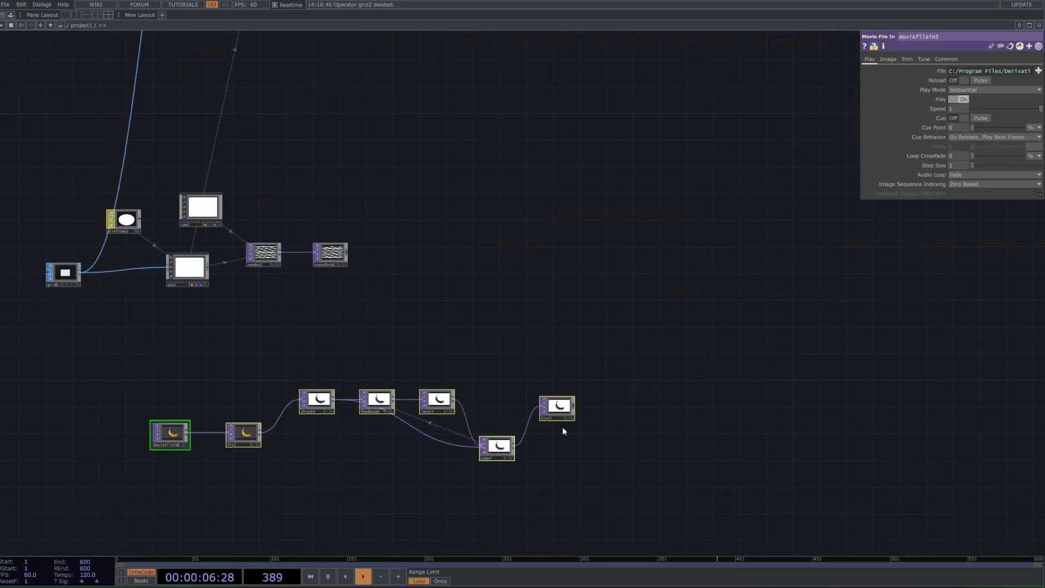
pyautogui.moveTo(498, 453); pyautogui.dragTo(304, 426)
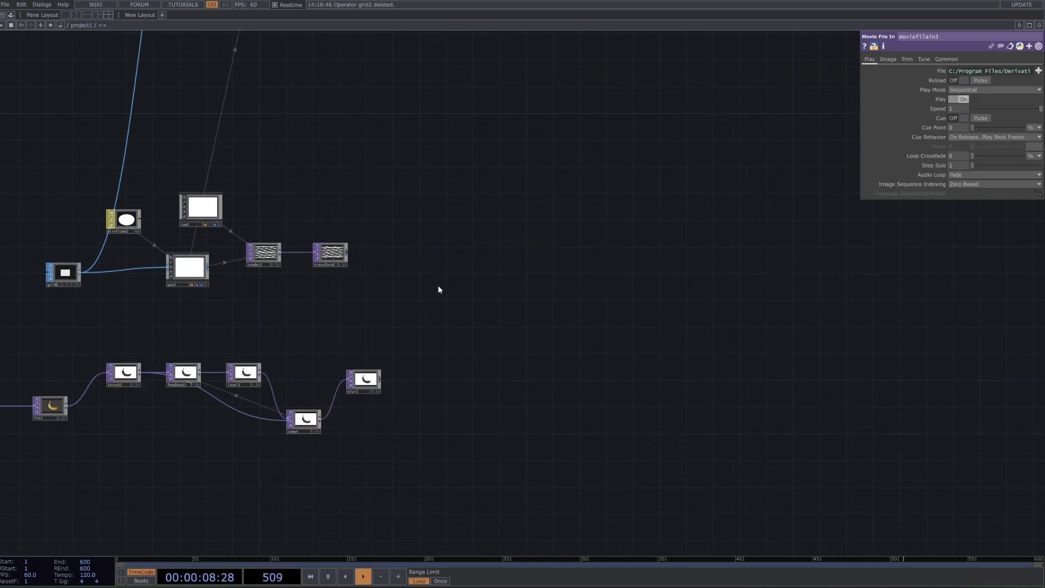
# - Add a Displace TOP after transform2 and place it beyond the line grid and banana chains
pyautogui.press('Tab')
pyautogui.write('d')
pyautogui.press('Escape')
pyautogui.press('Tab')
pyautogui.write('di')
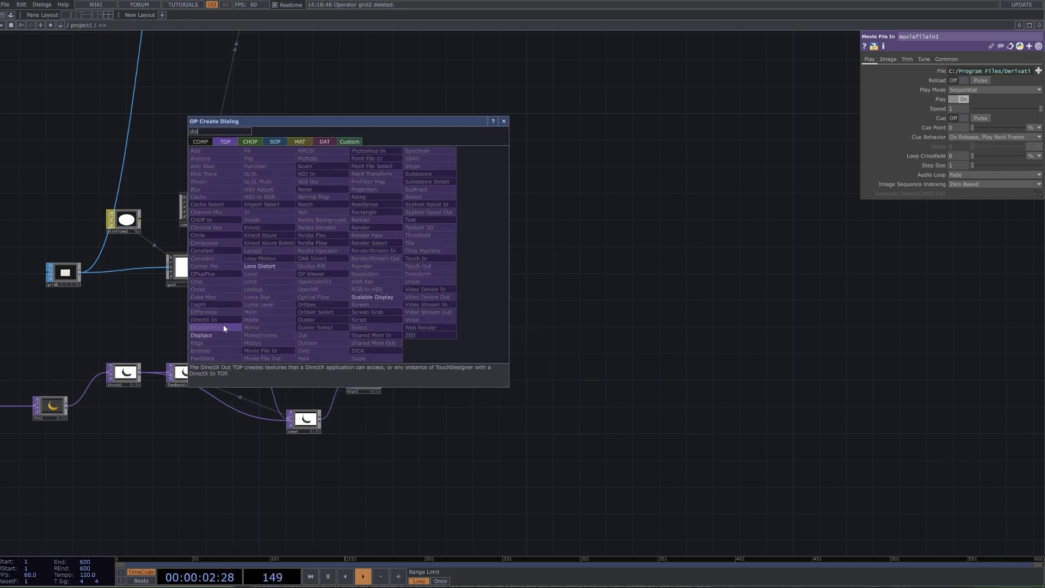
pyautogui.click(217, 335)
pyautogui.click(491, 297)
pyautogui.scroll(2, 495, 289)
pyautogui.scroll(-3, 517, 330)
pyautogui.moveTo(515, 268); pyautogui.dragTo(511, 430)
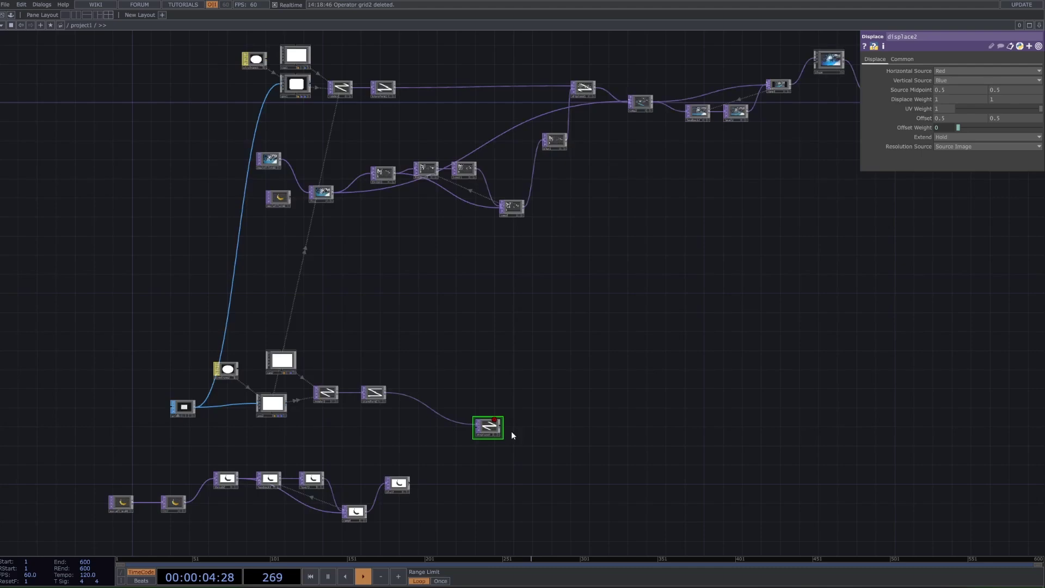
# - Connect blur2 to the second input of displace2 and inspect the displaced output
pyautogui.scroll(5, 544, 354)
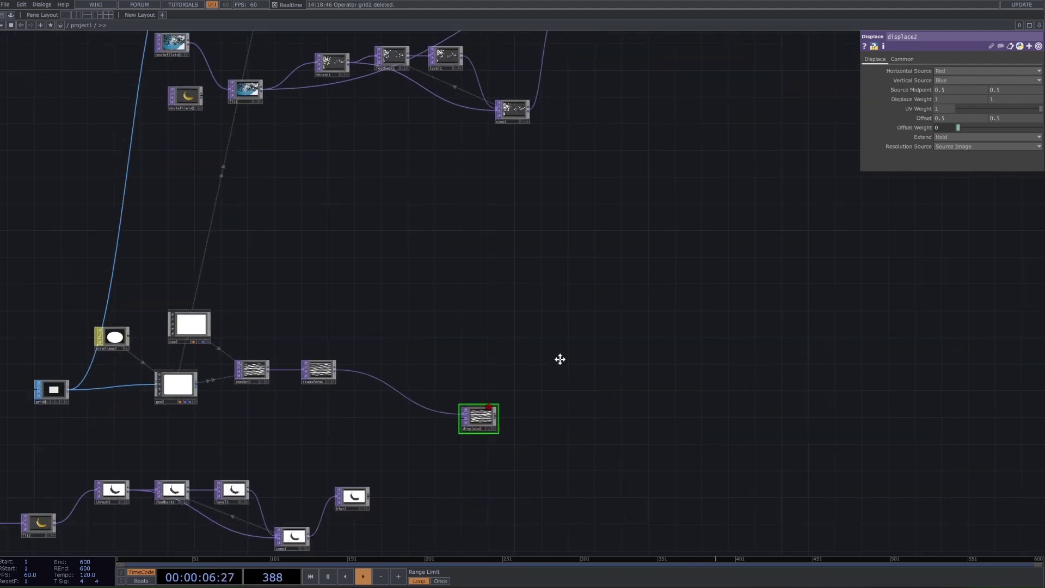
pyautogui.scroll(-4, 283, 462)
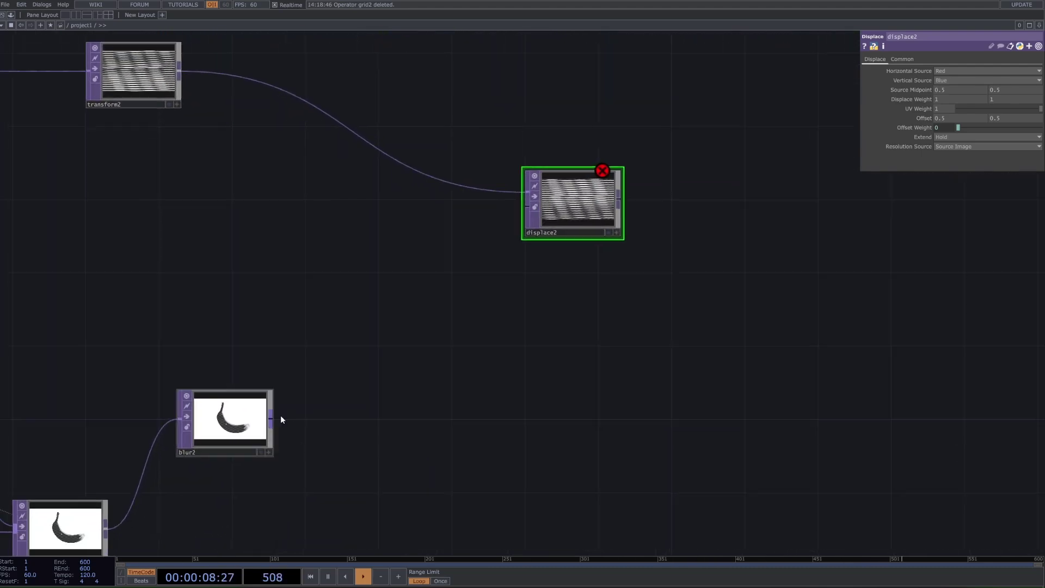
pyautogui.click(240, 425)
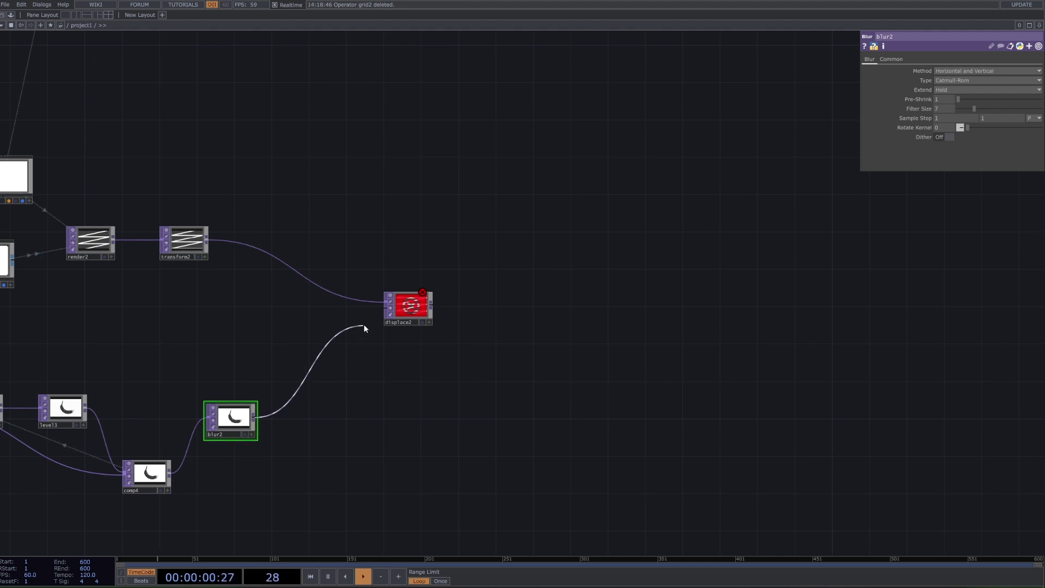
pyautogui.scroll(5, 397, 365)
pyautogui.click(332, 351)
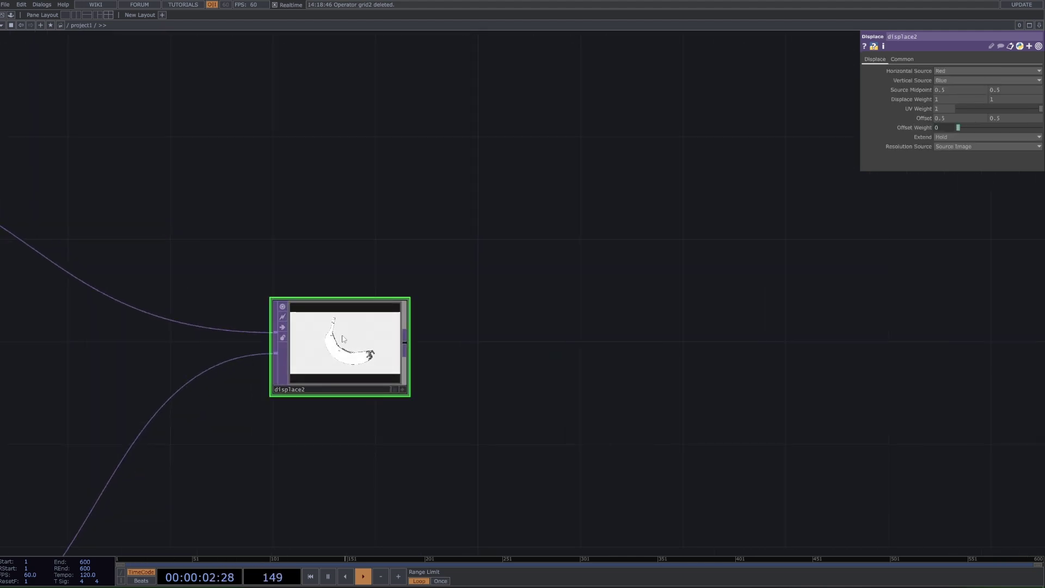
# - Set displace2's displace weight to 0 and 0.1, and its source midpoint to 0 and 0
pyautogui.scroll(-5, 340, 349)
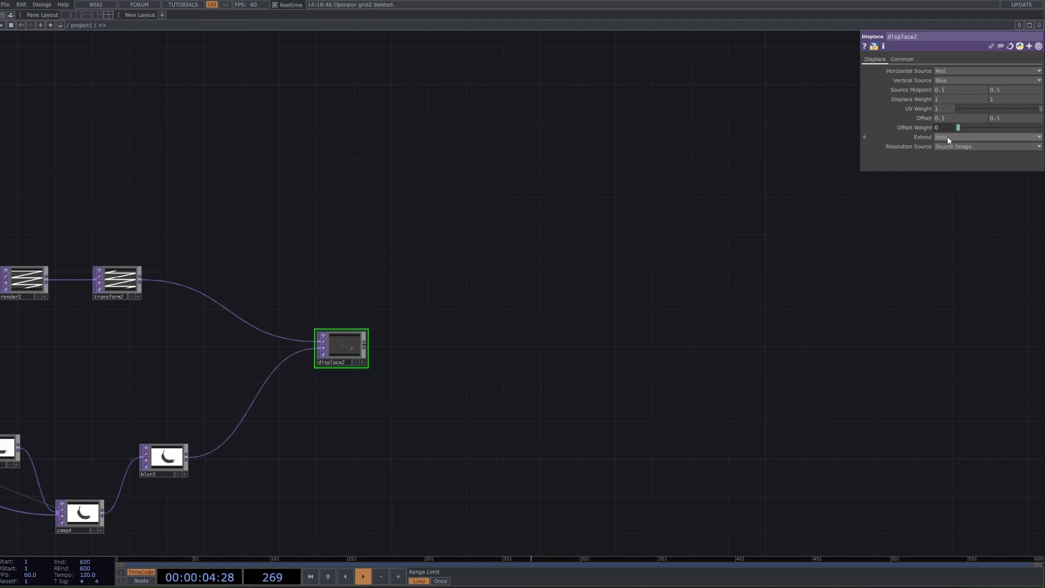
pyautogui.scroll(-4, 658, 326)
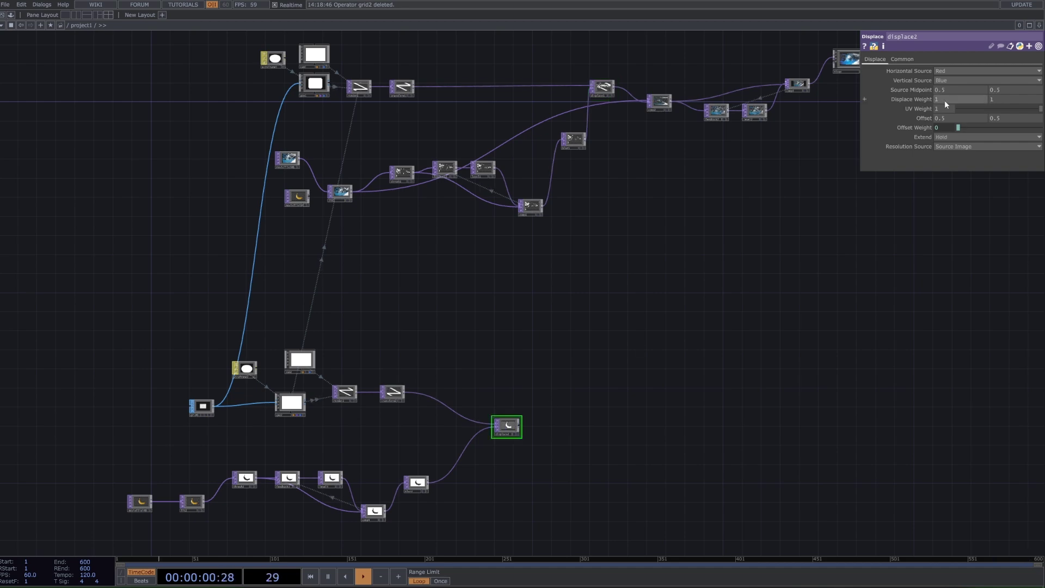
pyautogui.scroll(5, 595, 472)
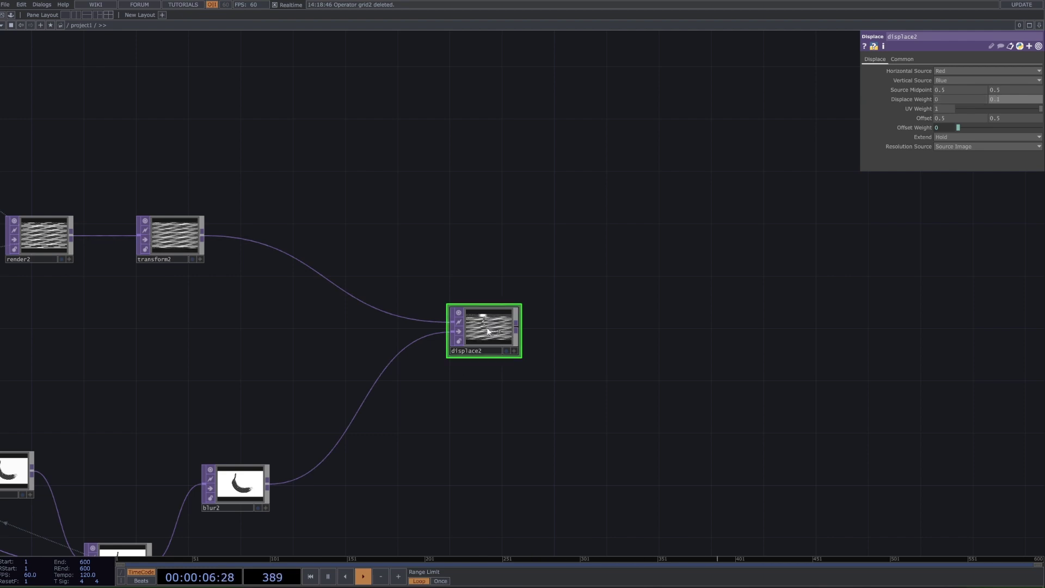
pyautogui.scroll(5, 487, 326)
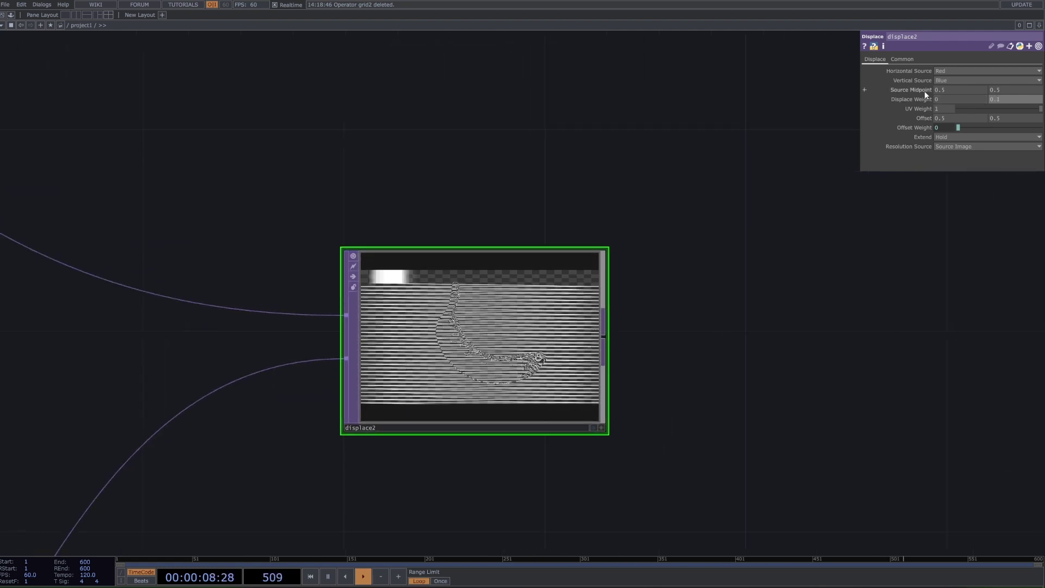
pyautogui.moveTo(925, 92); pyautogui.dragTo(906, 80)
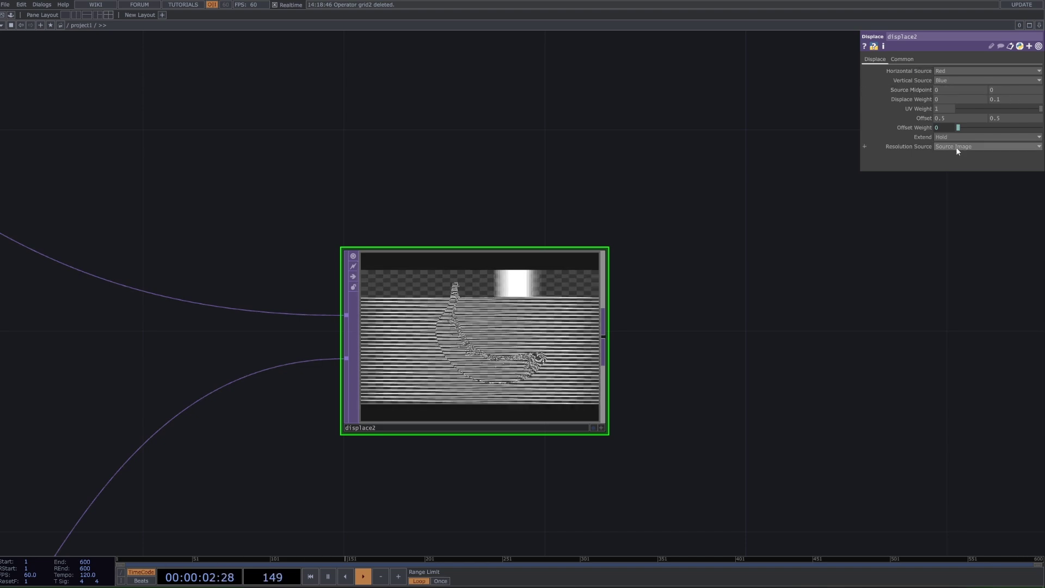
# - Check the finished network's displace1 settings and set displace2's extend mode to Zero
pyautogui.scroll(-5, 689, 435)
pyautogui.scroll(-5, 689, 440)
pyautogui.moveTo(750, 338); pyautogui.dragTo(708, 383)
pyautogui.scroll(5, 633, 472)
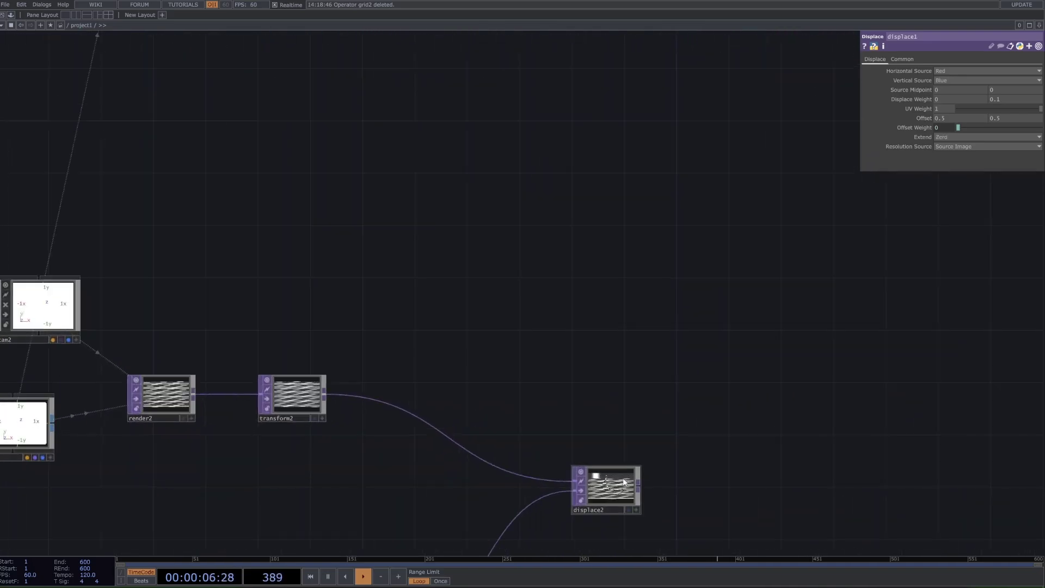
pyautogui.scroll(5, 602, 497)
pyautogui.click(603, 499)
pyautogui.click(951, 136)
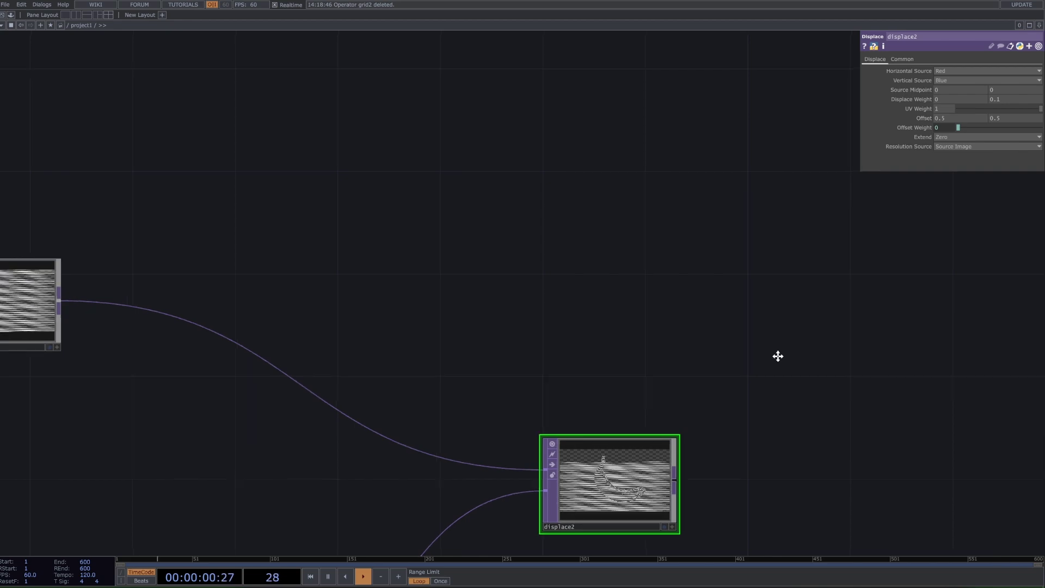
# - Compare the output and input chains of displace1 in the finished network with those of displace2
pyautogui.scroll(-6, 778, 353)
pyautogui.moveTo(829, 326); pyautogui.dragTo(814, 348)
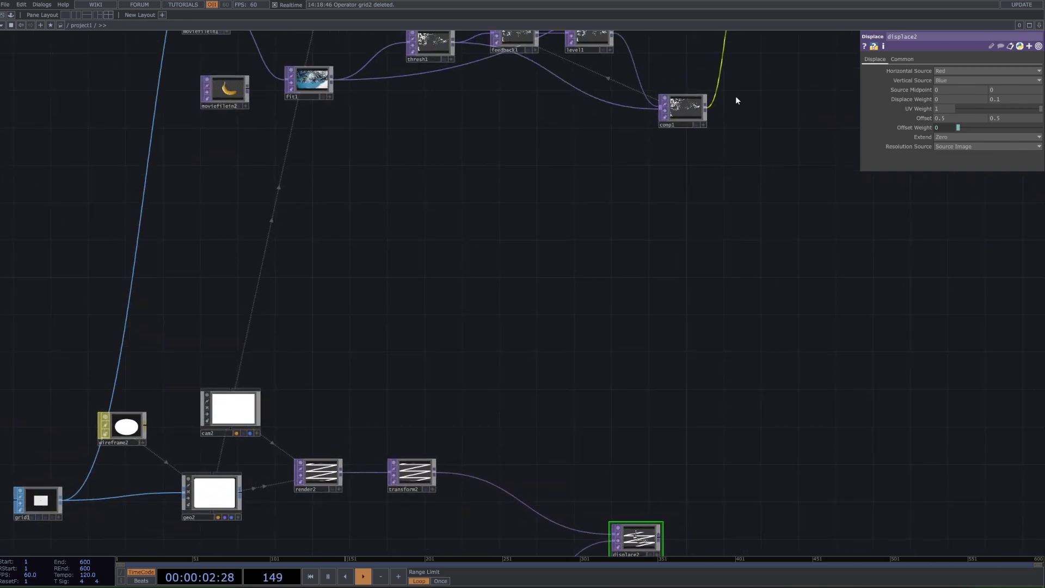
pyautogui.moveTo(736, 97); pyautogui.dragTo(690, 218)
pyautogui.moveTo(773, 103); pyautogui.dragTo(762, 266)
pyautogui.scroll(-3, 762, 266)
pyautogui.click(770, 194)
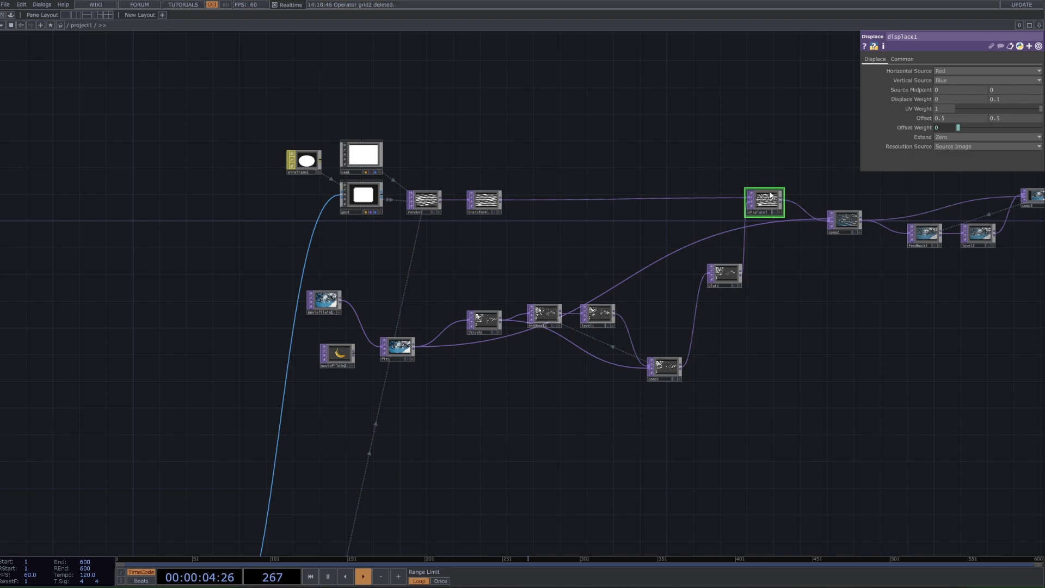
pyautogui.scroll(5, 782, 216)
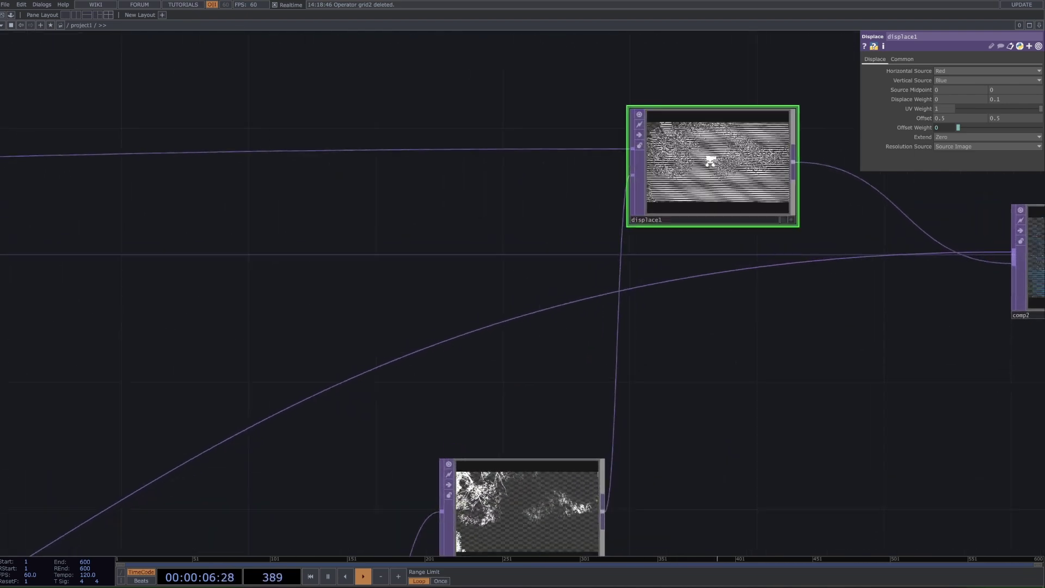
pyautogui.scroll(-4, 758, 496)
pyautogui.moveTo(713, 468); pyautogui.dragTo(695, 299)
pyautogui.scroll(-2, 681, 381)
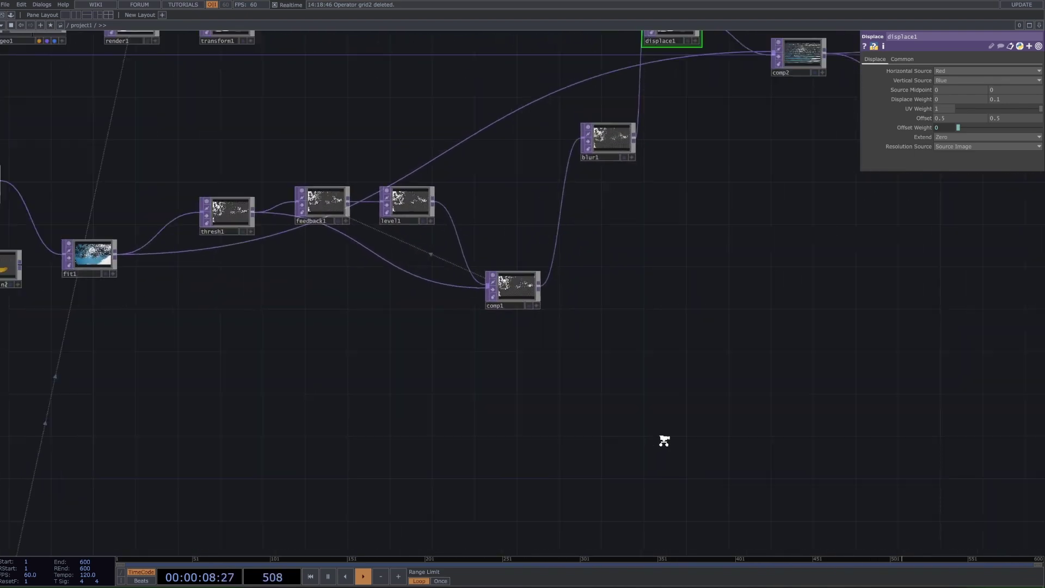
pyautogui.moveTo(662, 441); pyautogui.dragTo(673, 338)
pyautogui.scroll(-1, 637, 425)
pyautogui.moveTo(608, 501); pyautogui.dragTo(619, 367)
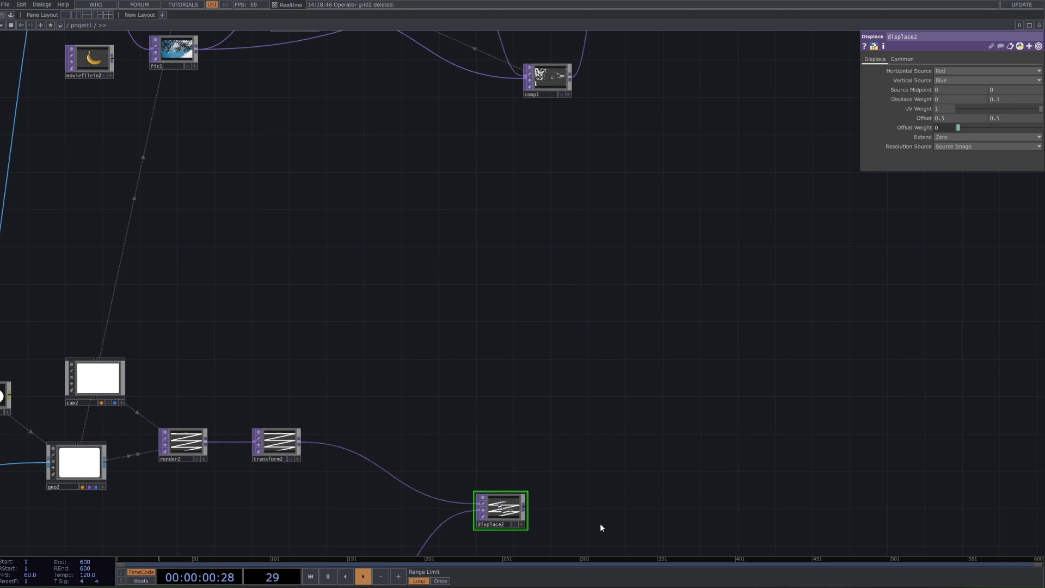
pyautogui.scroll(-3, 601, 527)
pyautogui.scroll(-3, 393, 362)
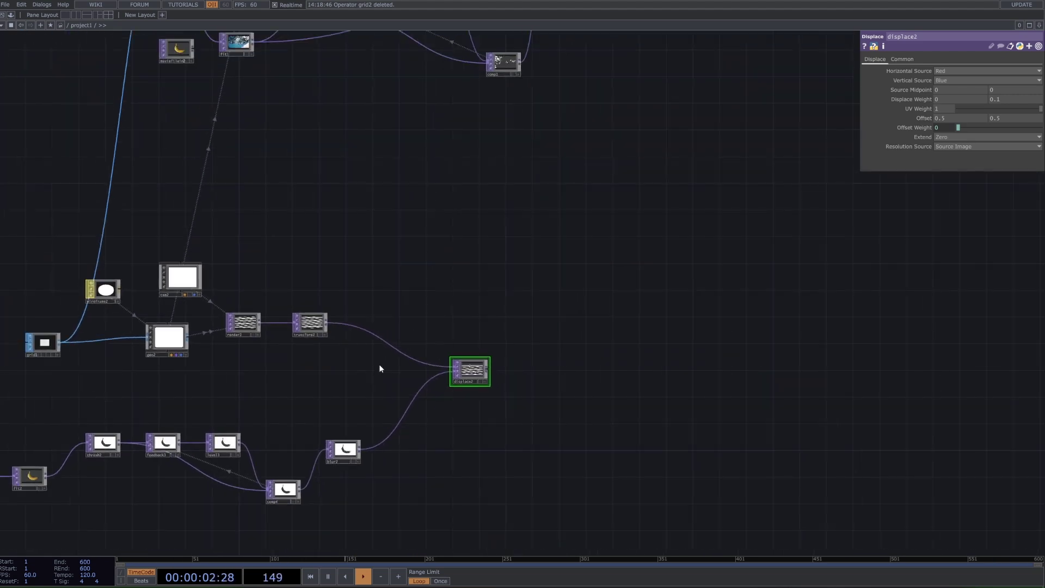
pyautogui.scroll(3, 490, 381)
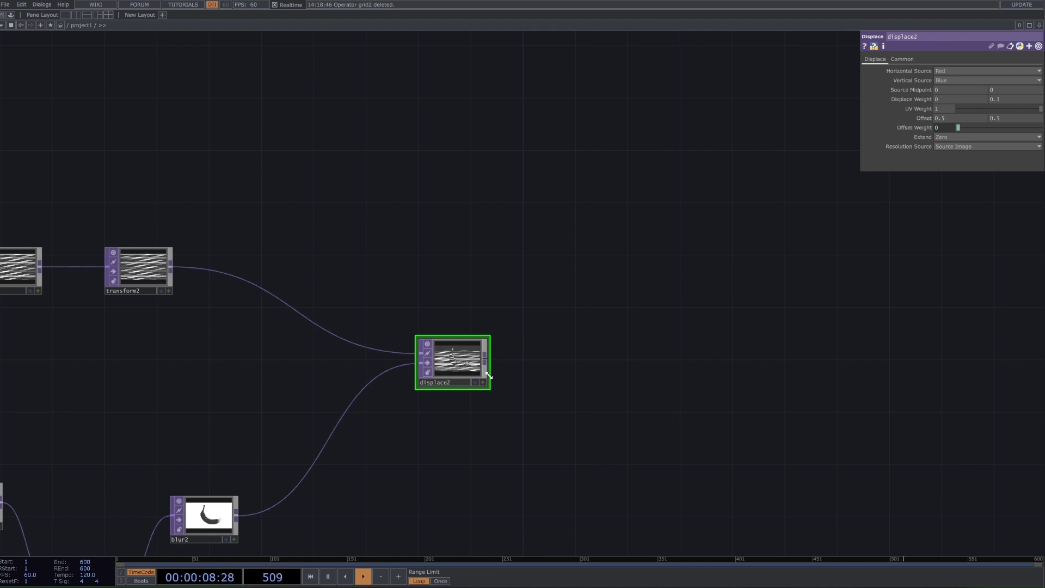
pyautogui.scroll(-5, 510, 391)
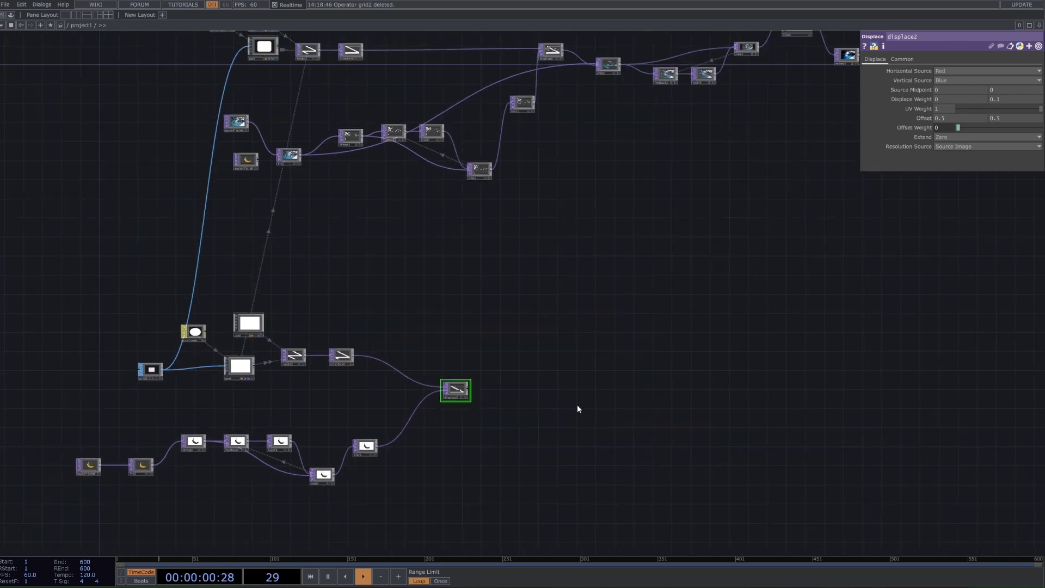
# - Copy the Inside Luminance composite node comp2 from the finished network and paste it beside displace2
pyautogui.click(619, 66)
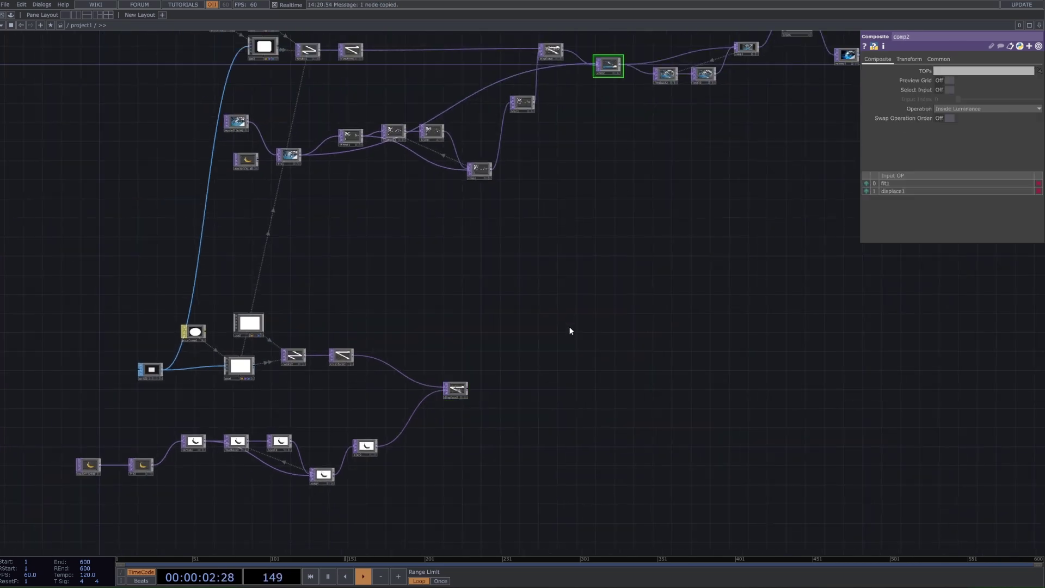
pyautogui.moveTo(608, 136); pyautogui.dragTo(527, 426)
pyautogui.scroll(5, 554, 372)
pyautogui.moveTo(553, 372); pyautogui.dragTo(649, 280)
pyautogui.doubleClick(559, 390)
pyautogui.click(710, 290)
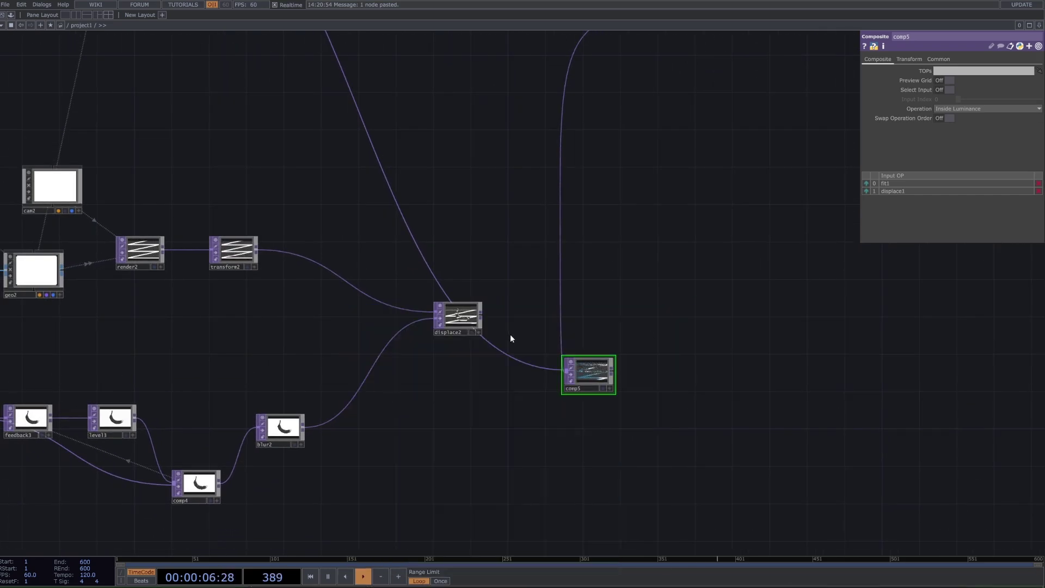
# - Replace the displace1 connection on comp5's second input with displace2's output
pyautogui.click(481, 314)
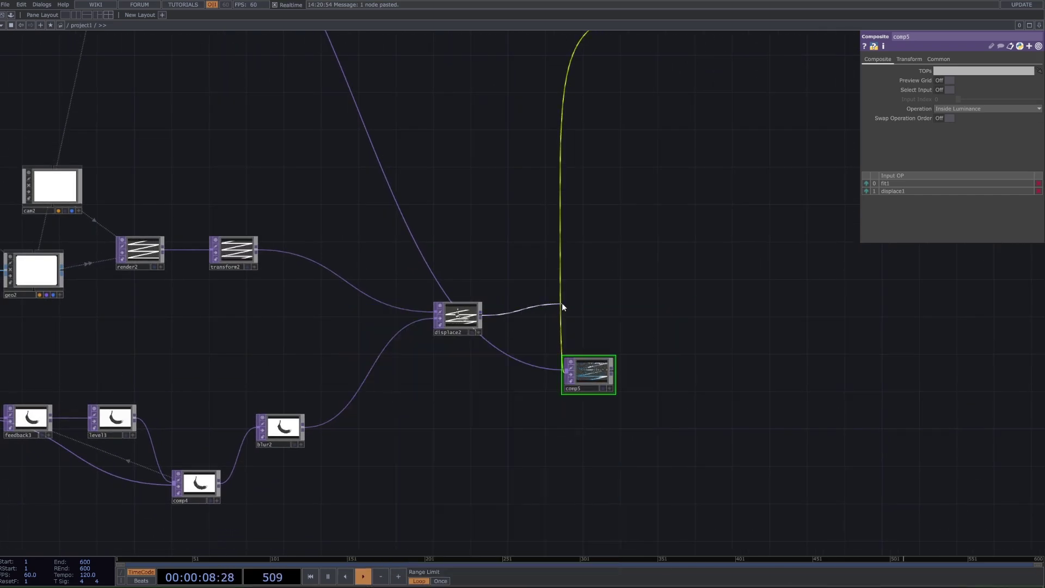
pyautogui.click(561, 302)
pyautogui.scroll(-5, 576, 303)
pyautogui.scroll(4, 590, 301)
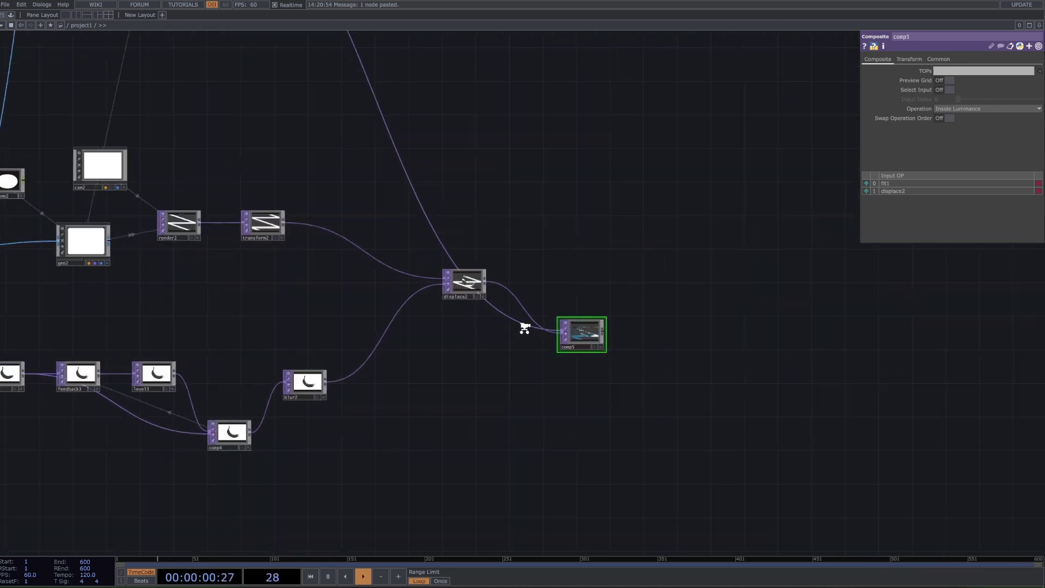
pyautogui.scroll(1, 524, 328)
pyautogui.click(480, 287)
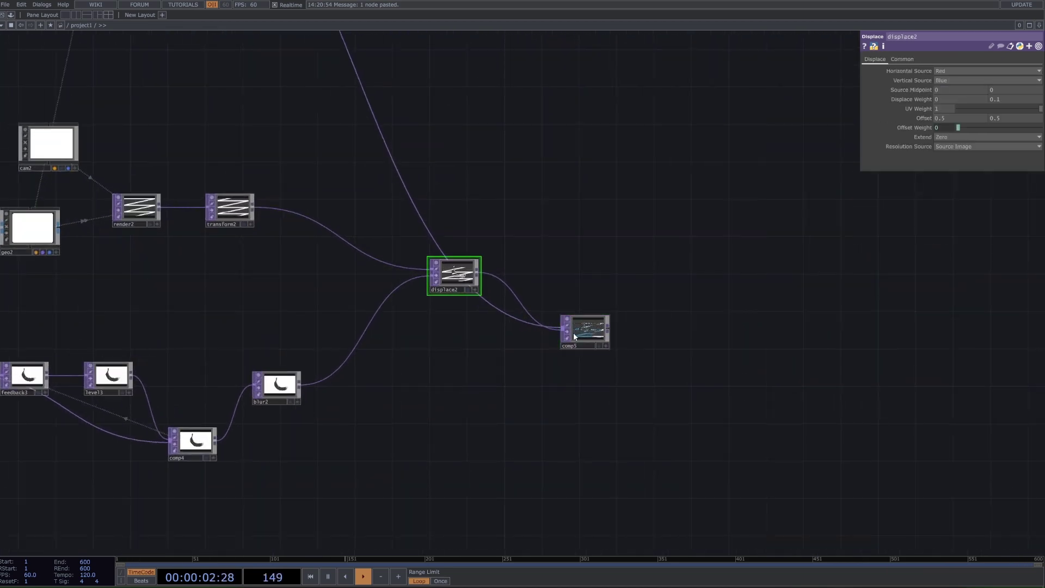
# - Connect fit2's output to comp5's second input
pyautogui.scroll(-4, 475, 348)
pyautogui.scroll(4, 158, 387)
pyautogui.scroll(-2, 158, 387)
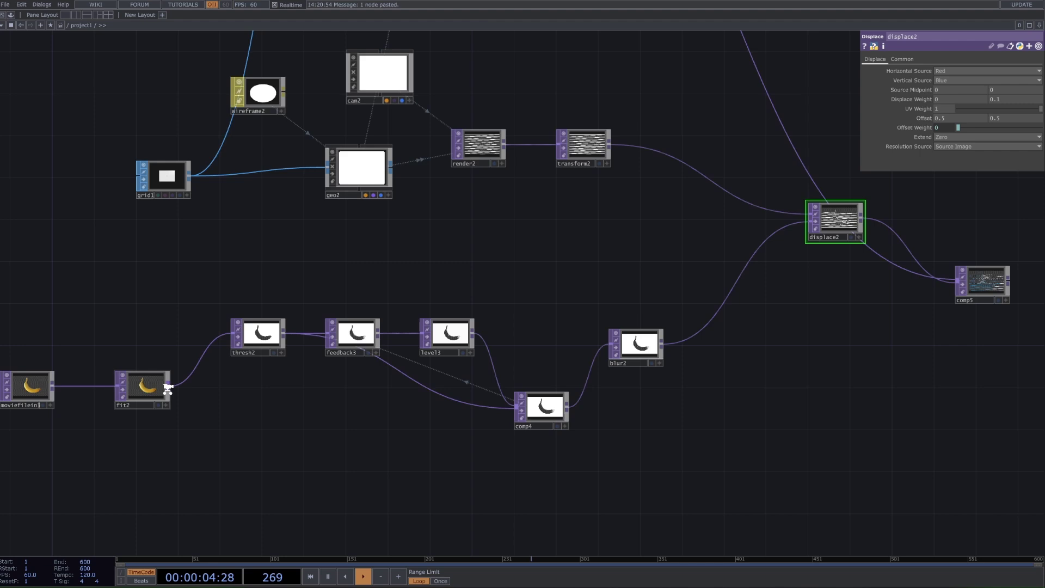
pyautogui.click(161, 387)
pyautogui.click(897, 291)
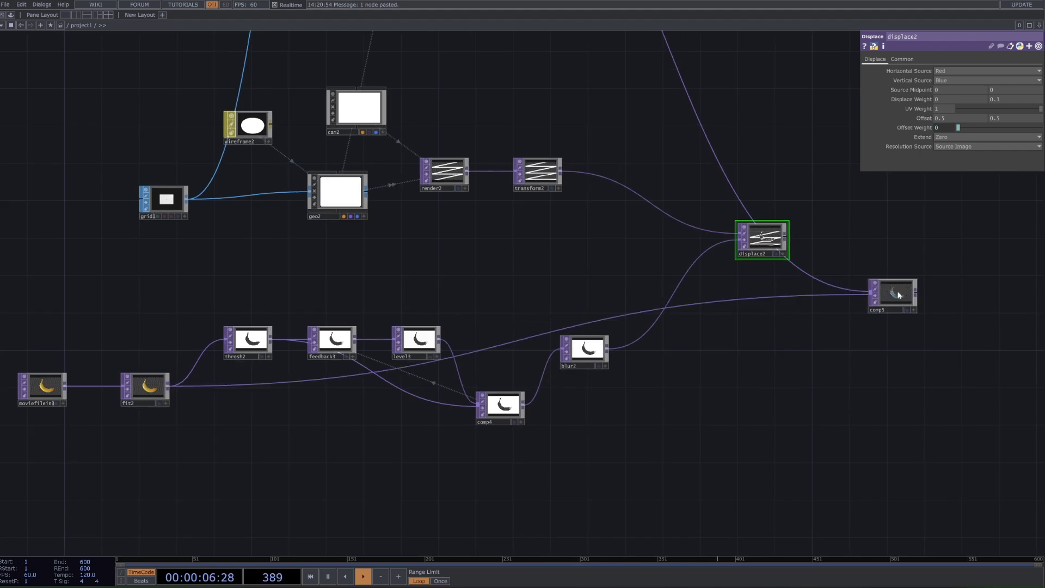
pyautogui.click(897, 291)
pyautogui.moveTo(808, 265); pyautogui.dragTo(716, 268)
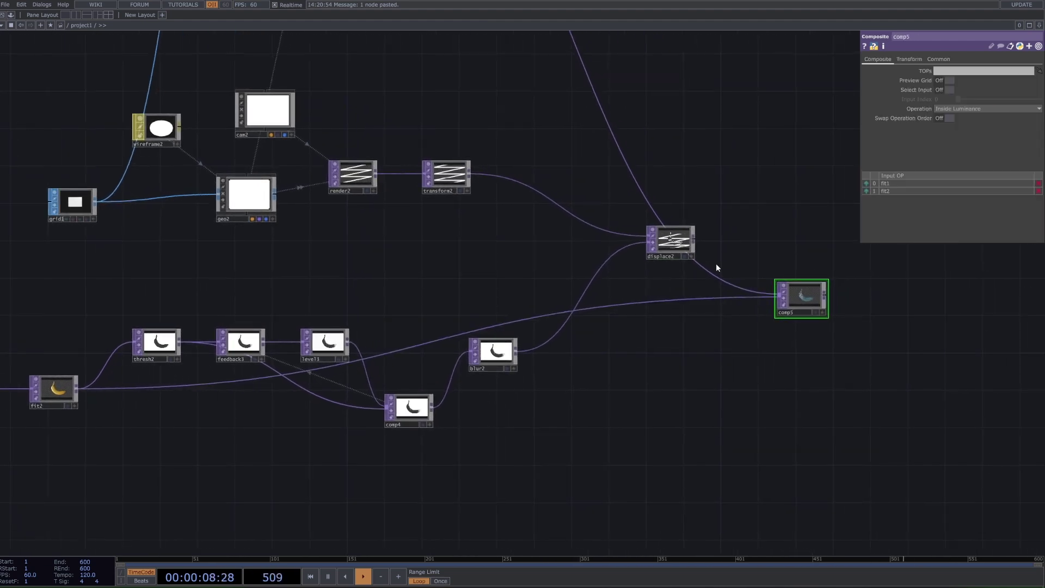
# - Connect displace2 to both of comp5's inputs in place of fit1 and fit2
pyautogui.click(694, 241)
pyautogui.click(778, 297)
pyautogui.scroll(3, 819, 302)
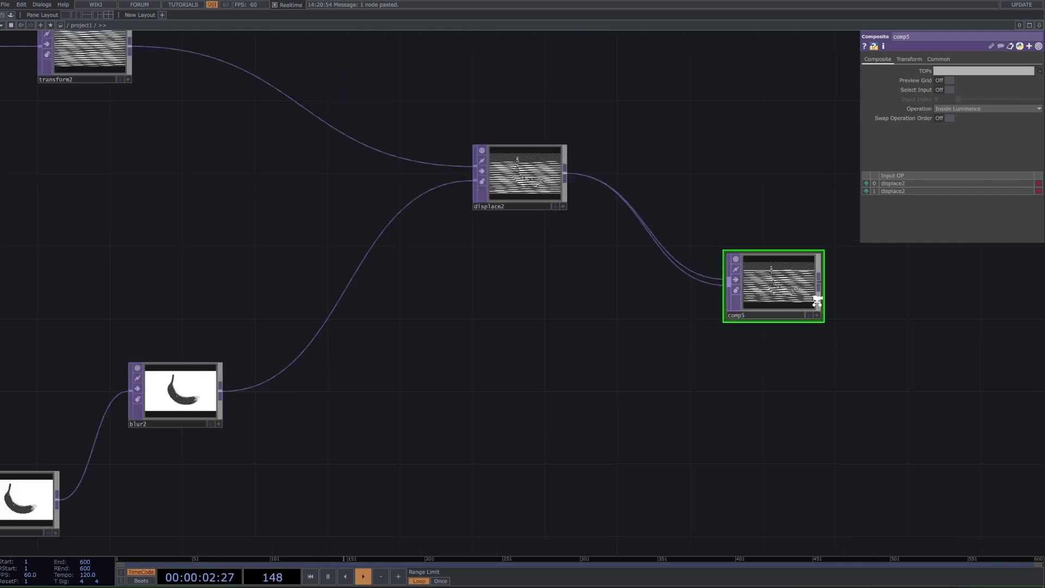
pyautogui.scroll(2, 805, 294)
pyautogui.scroll(-5, 783, 299)
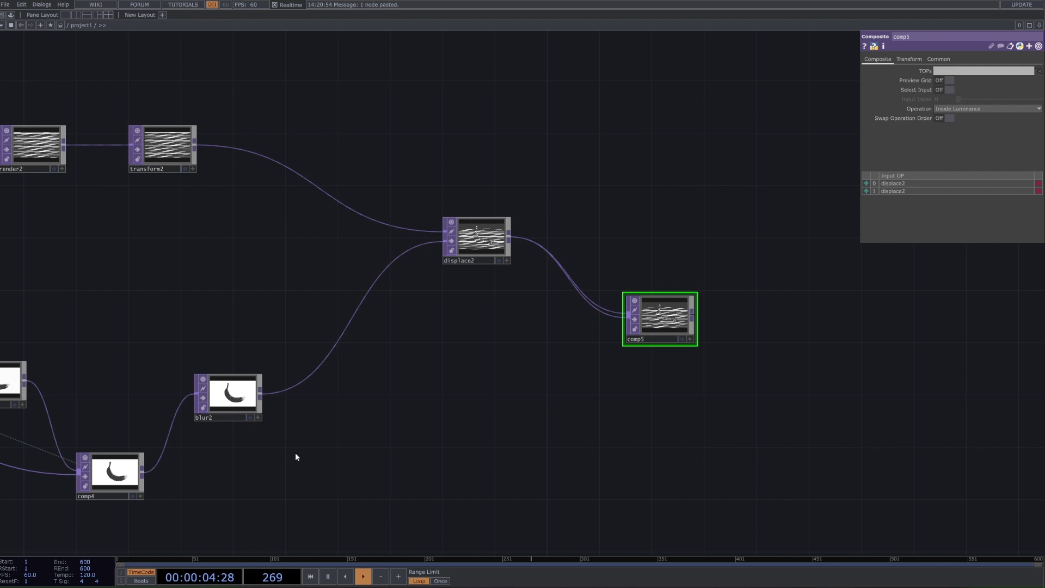
# - Connect fit2 to comp5's first input and inspect the composited line-art banana up close
pyautogui.moveTo(304, 397); pyautogui.dragTo(566, 358)
pyautogui.scroll(-3, 207, 418)
pyautogui.moveTo(111, 413); pyautogui.dragTo(171, 410)
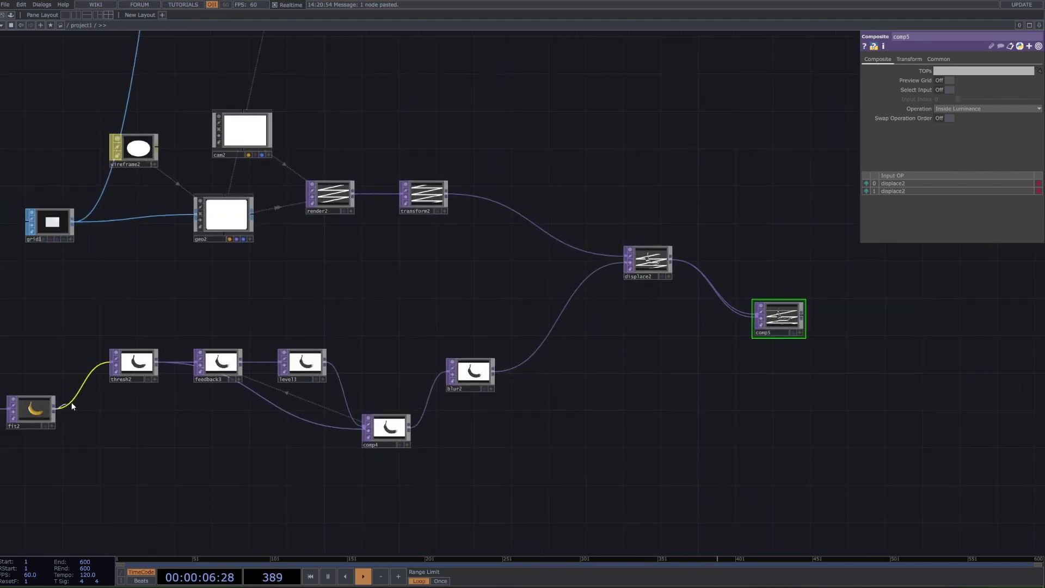
pyautogui.click(54, 407)
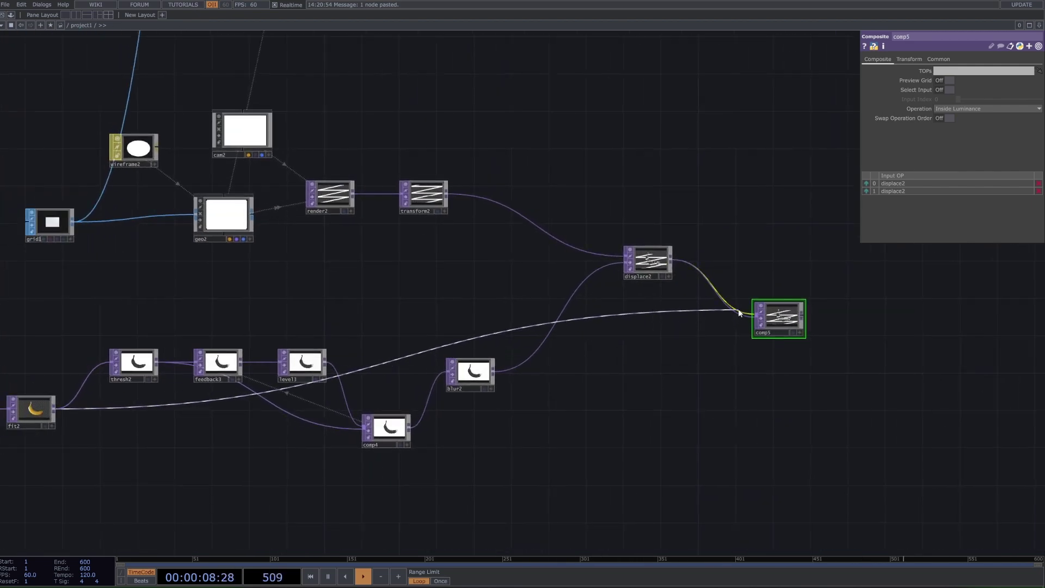
pyautogui.click(739, 310)
pyautogui.scroll(10, 762, 316)
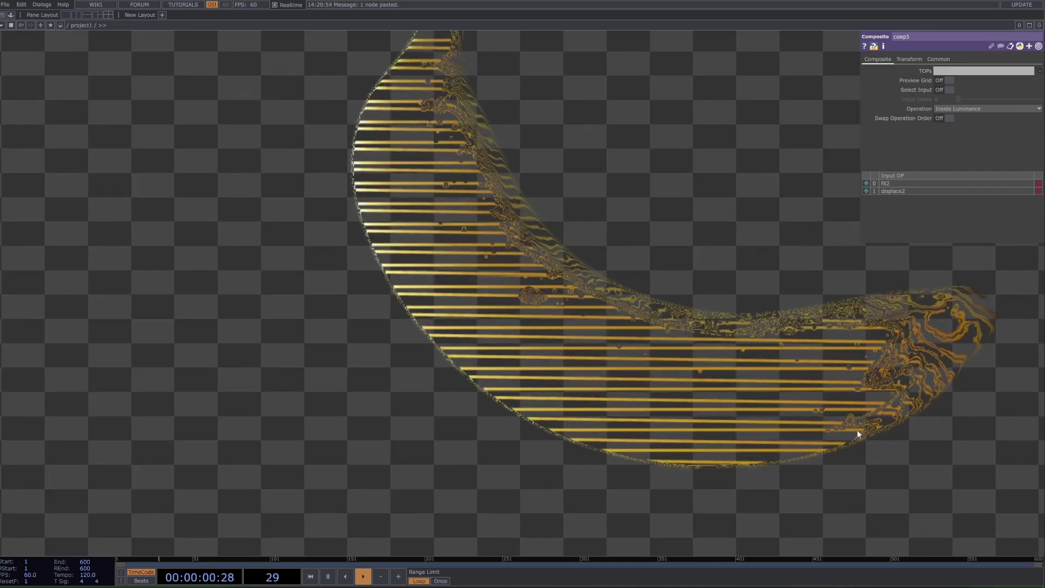
pyautogui.scroll(-10, 922, 369)
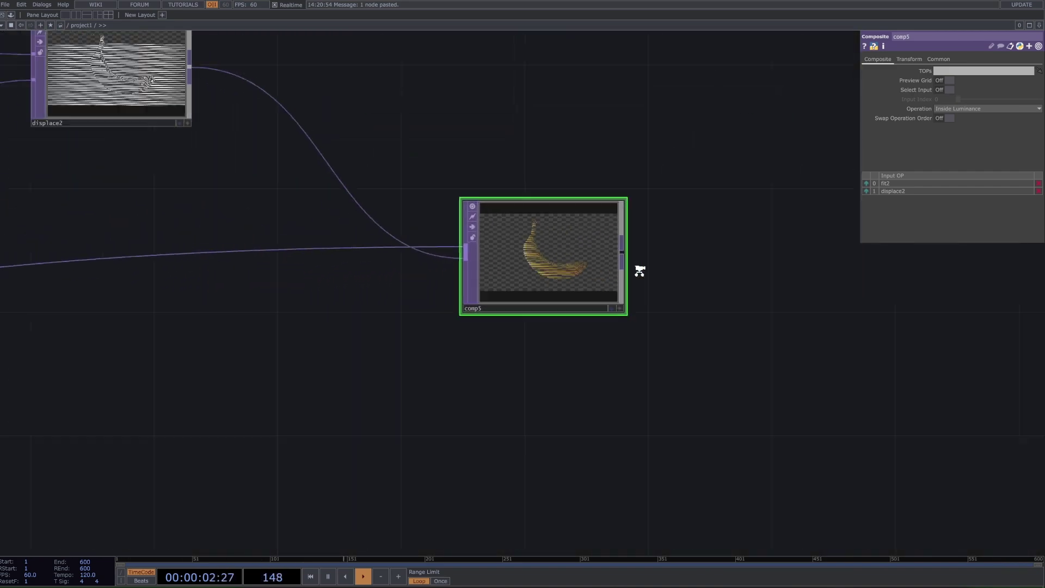
pyautogui.moveTo(640, 271); pyautogui.dragTo(593, 264, button='middle')
# - Check comp5's list of blend operations and examine the feedback section that follows the composite in the finished network
pyautogui.click(971, 108)
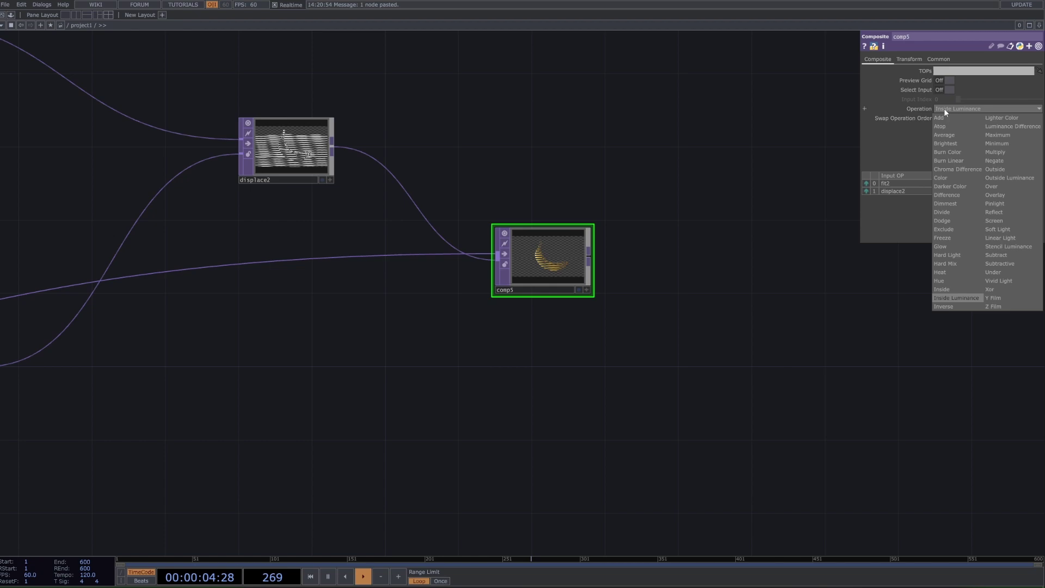
pyautogui.click(962, 111)
pyautogui.scroll(-5, 759, 154)
pyautogui.scroll(-8, 697, 332)
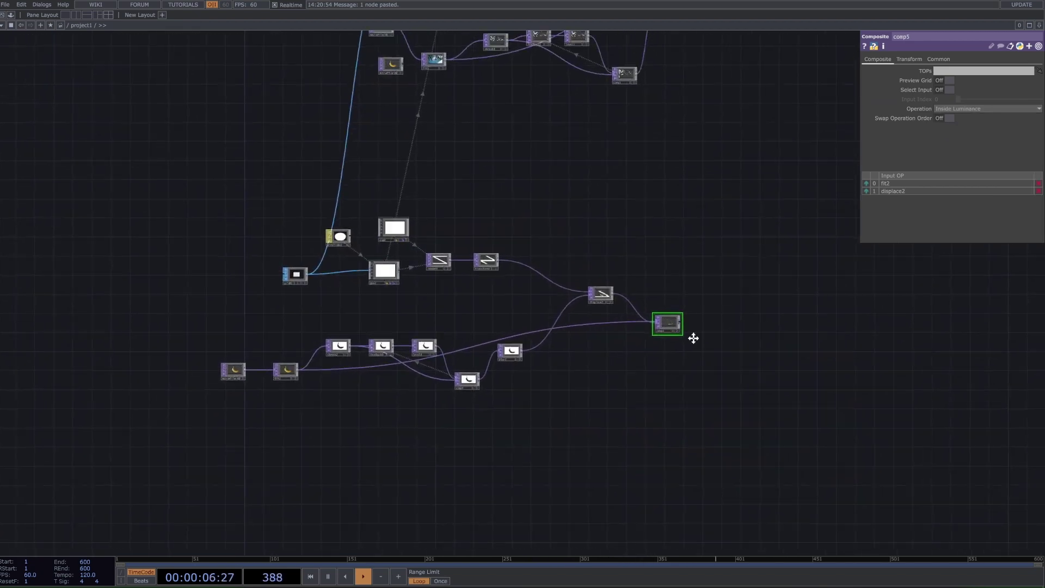
pyautogui.scroll(6, 681, 105)
pyautogui.scroll(1, 681, 106)
pyautogui.moveTo(618, 239); pyautogui.dragTo(504, 238)
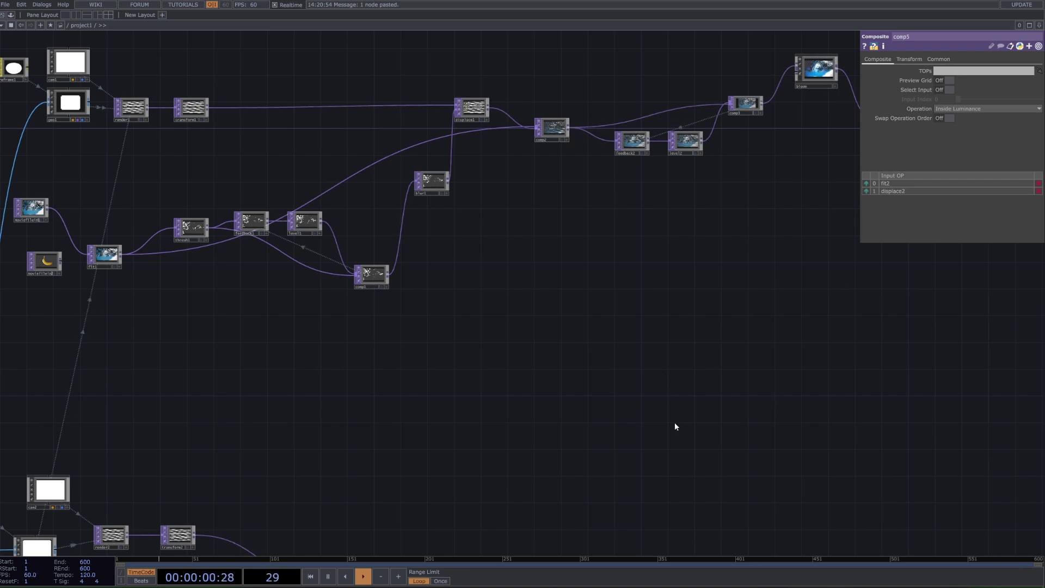
pyautogui.moveTo(528, 430); pyautogui.dragTo(511, 312)
pyautogui.scroll(-3, 511, 312)
pyautogui.scroll(6, 457, 366)
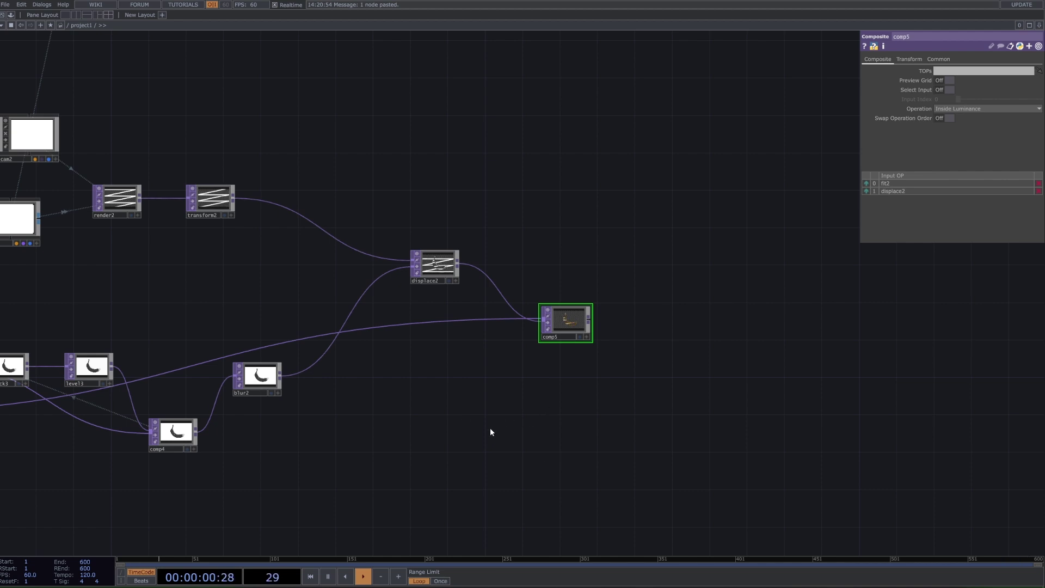
# - Duplicate the feedback3, level3 and comp4 chain and place the copy after comp5
pyautogui.moveTo(549, 389); pyautogui.dragTo(670, 351)
pyautogui.hscroll(-3, 495, 416)
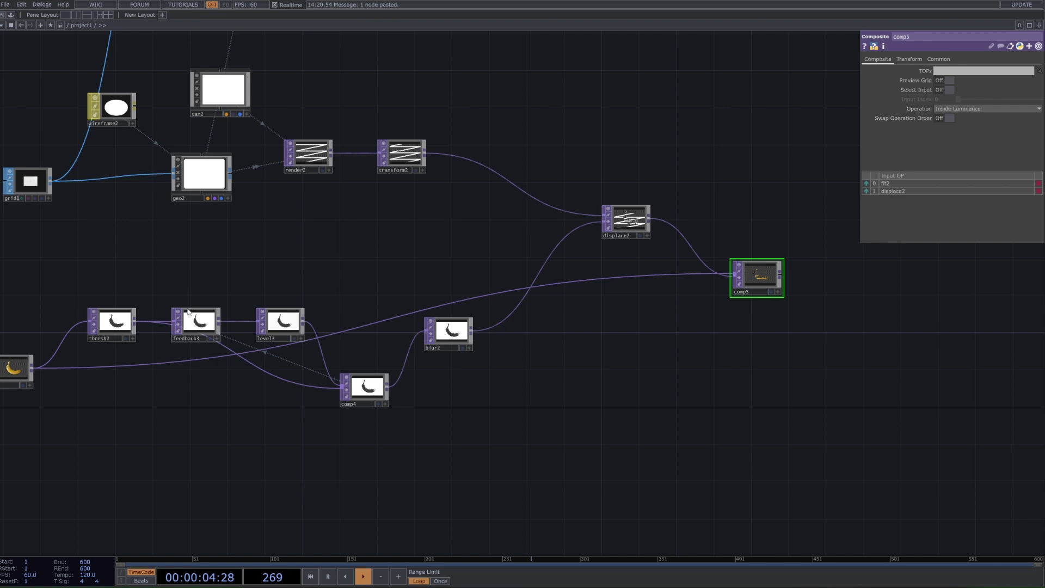
pyautogui.moveTo(390, 445); pyautogui.dragTo(390, 446)
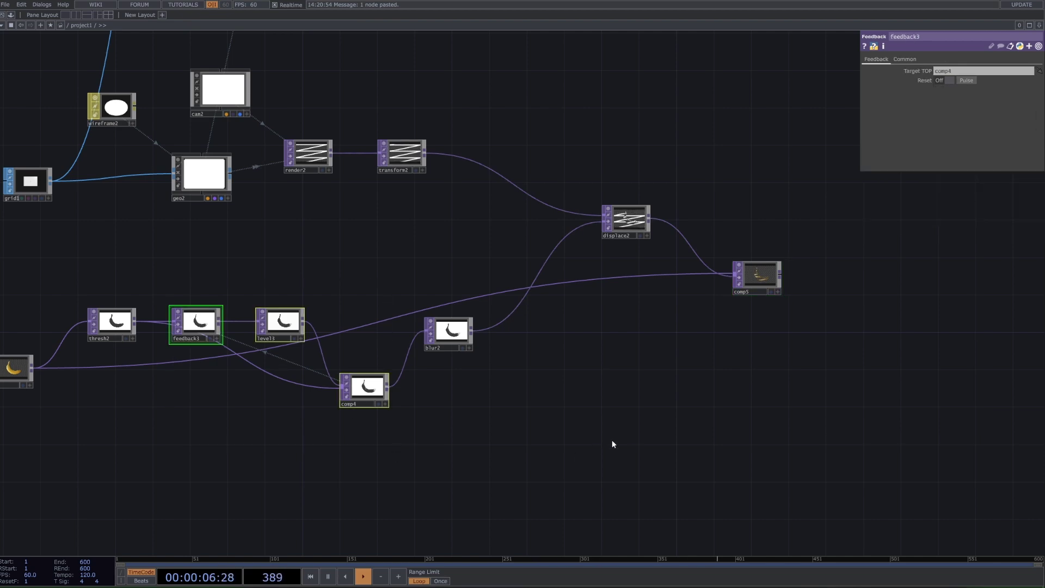
pyautogui.hotkey('ctrl', 'v')
pyautogui.hscroll(5, 726, 438)
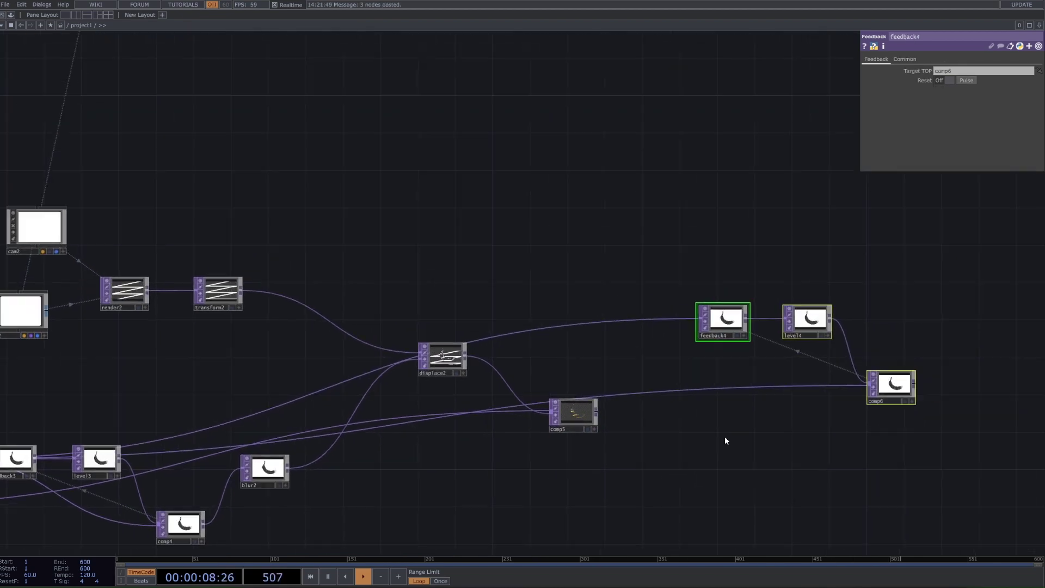
# - Move the copied feedback chain closer to comp5 and feed comp5 into feedback4
pyautogui.hscroll(-5, 167, 348)
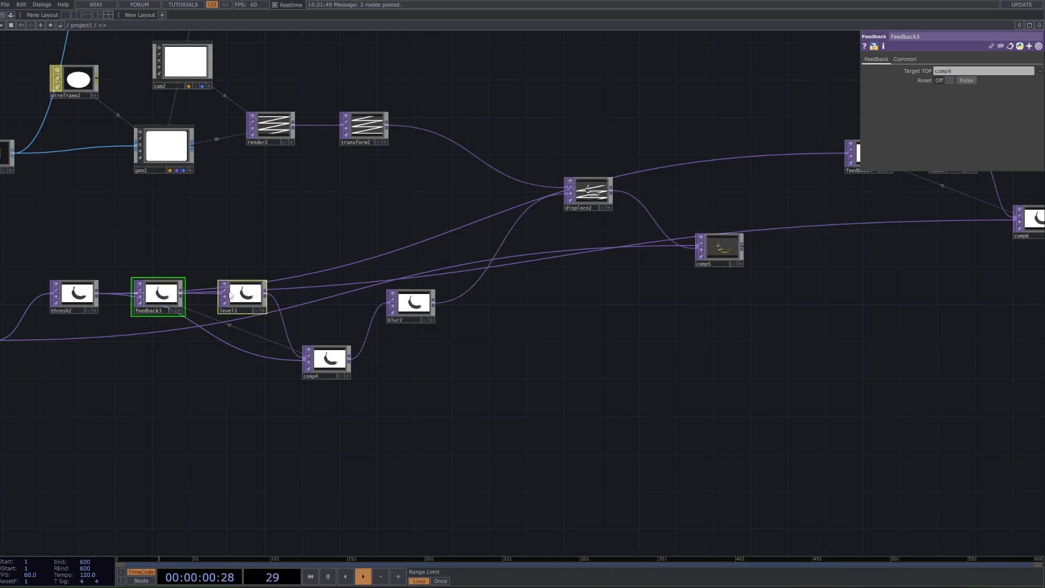
pyautogui.click(329, 359)
pyautogui.hscroll(5, 380, 386)
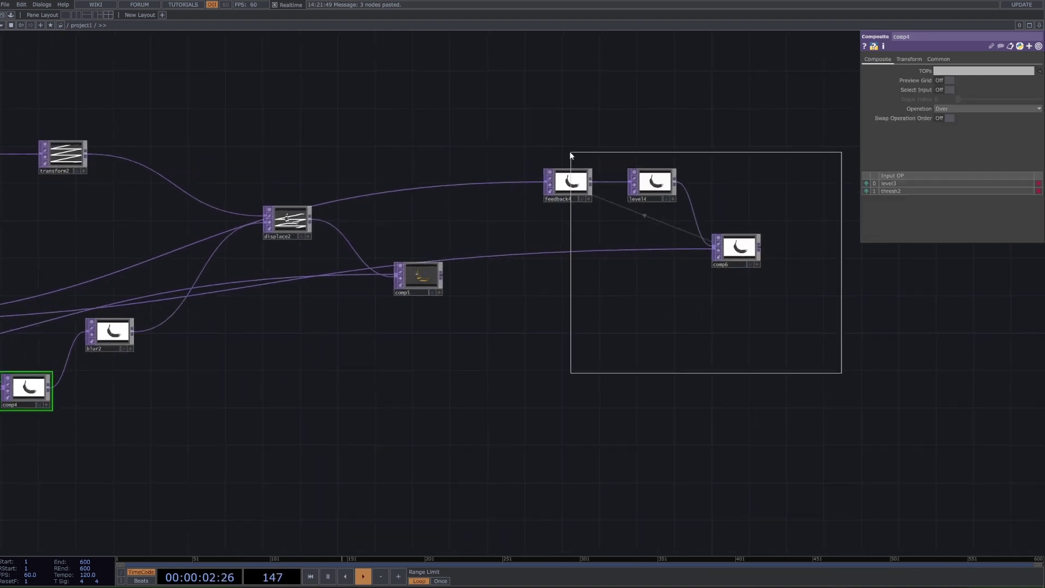
pyautogui.moveTo(569, 152); pyautogui.dragTo(570, 152)
pyautogui.moveTo(569, 184); pyautogui.dragTo(577, 242)
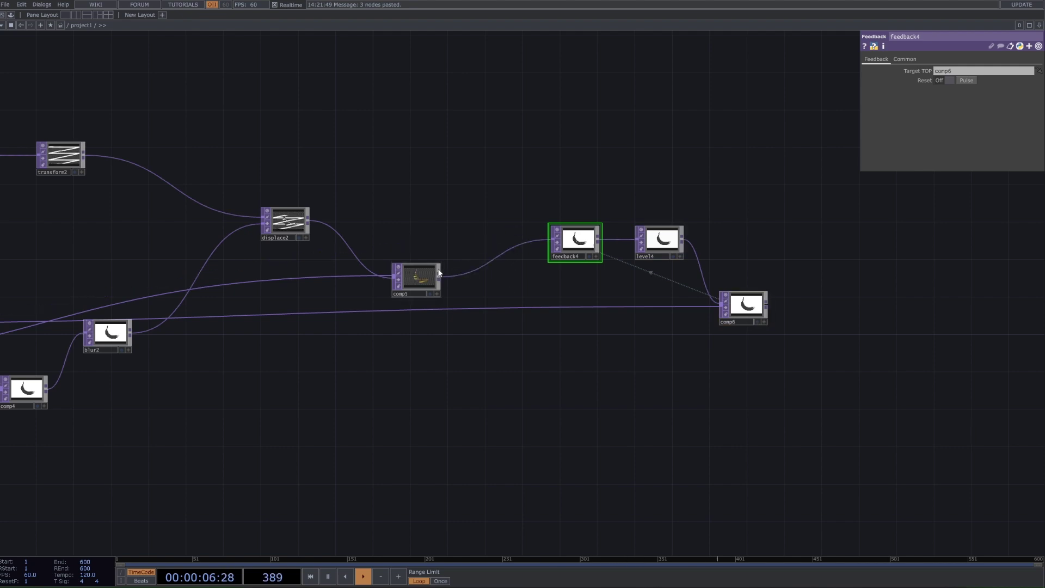
# - Feed comp5 into comp6's second input and inspect the feedback composite of the banana
pyautogui.scroll(5, 680, 308)
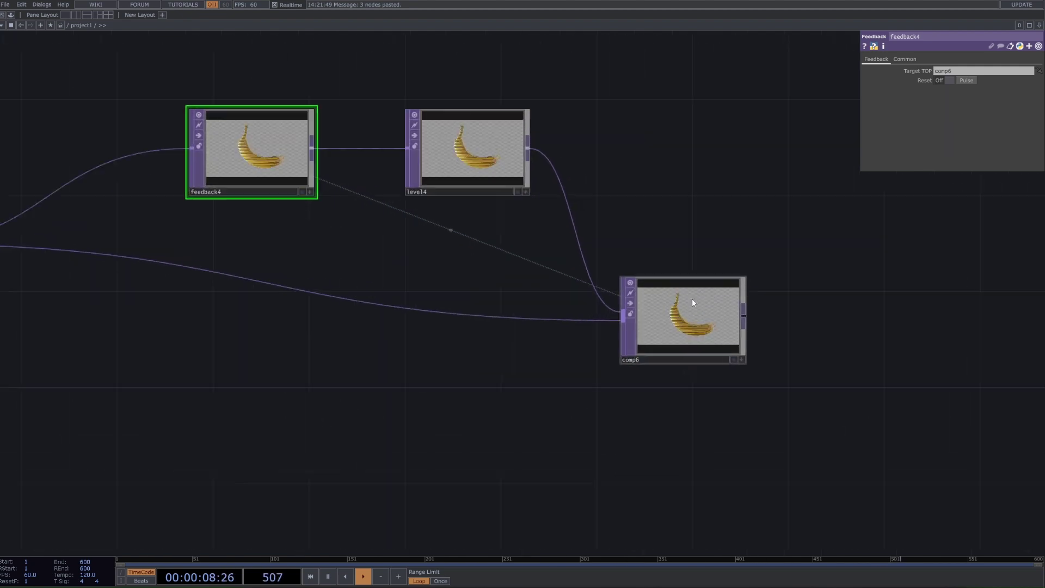
pyautogui.click(695, 305)
pyautogui.scroll(5, 698, 315)
pyautogui.scroll(3, 694, 345)
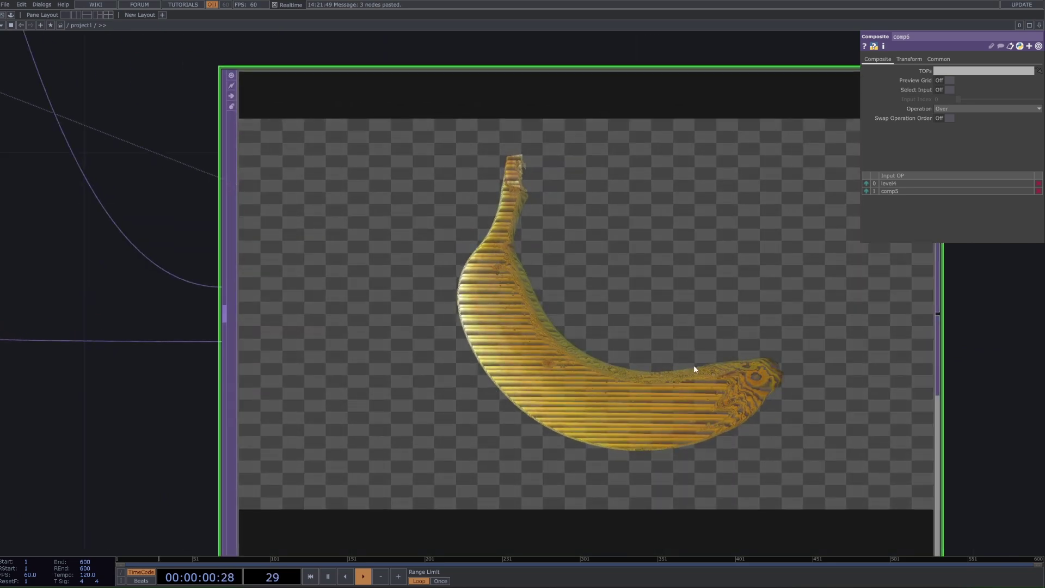
pyautogui.scroll(2, 707, 381)
pyautogui.scroll(-10, 732, 384)
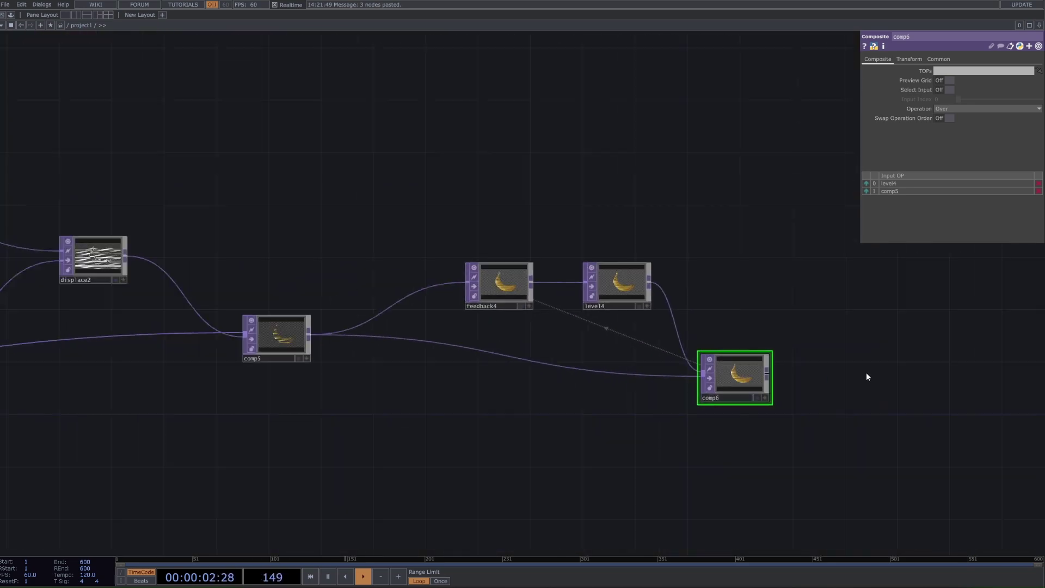
# - Examine the final nodes of the finished network to see what follows its feedback composite
pyautogui.moveTo(683, 374); pyautogui.dragTo(671, 413)
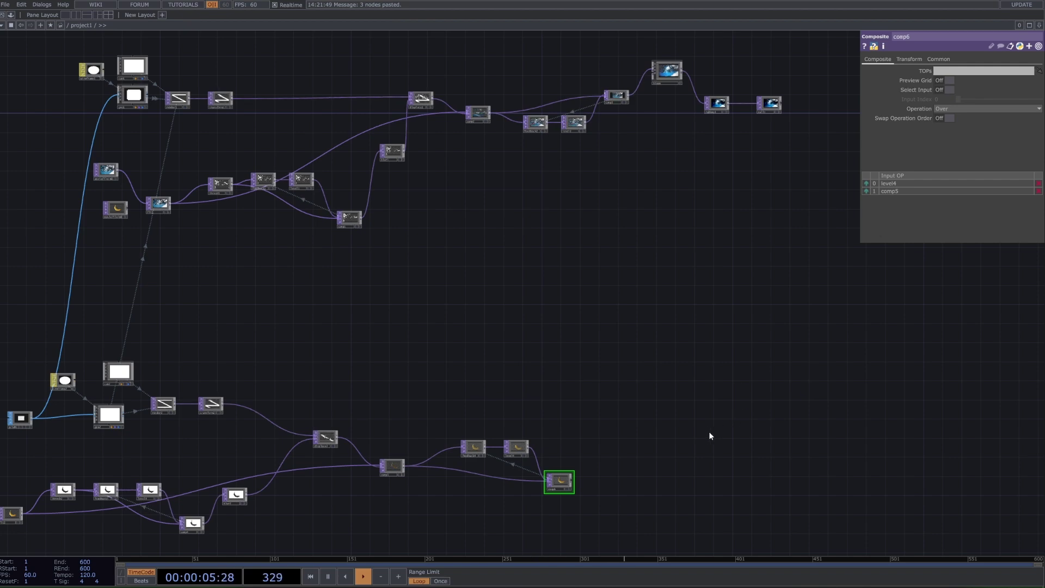
pyautogui.scroll(6, 622, 76)
pyautogui.scroll(-2, 654, 366)
pyautogui.moveTo(618, 279); pyautogui.dragTo(536, 54)
pyautogui.scroll(-2, 636, 378)
pyautogui.moveTo(636, 378); pyautogui.dragTo(610, 240)
pyautogui.scroll(-2, 609, 239)
pyautogui.moveTo(465, 463); pyautogui.dragTo(436, 404)
# - Add an RGB Key node to comp6's output
pyautogui.scroll(4, 442, 400)
pyautogui.rightClick(469, 356)
pyautogui.write('r')
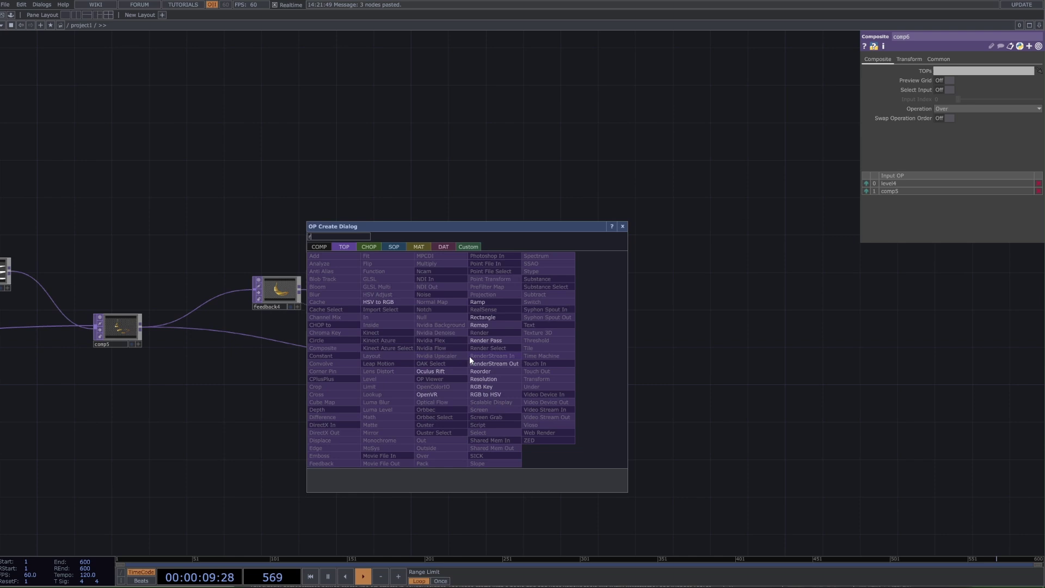
pyautogui.write('g')
pyautogui.press('Return')
pyautogui.click(622, 343)
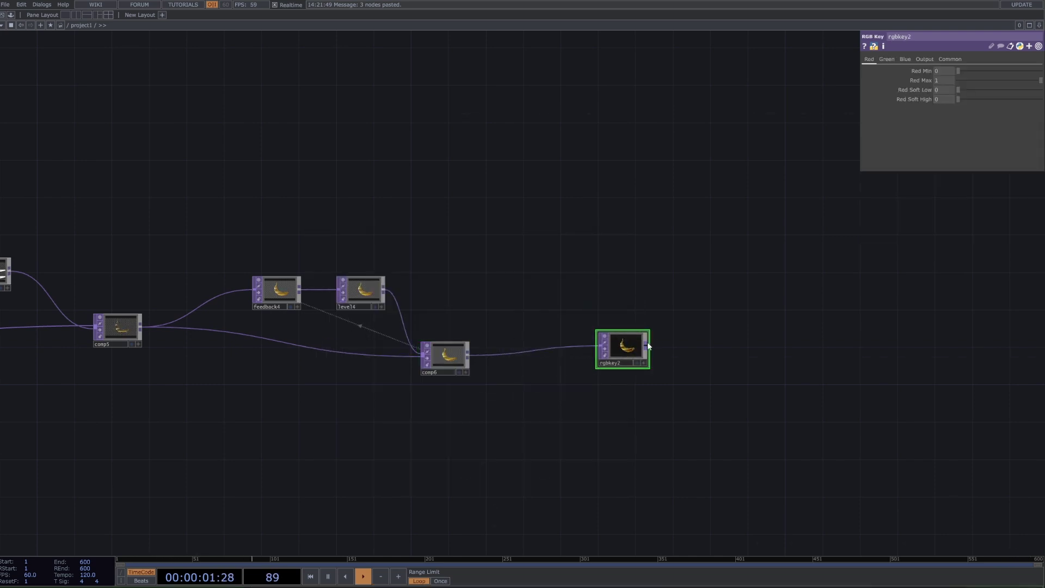
pyautogui.rightClick(648, 343)
pyautogui.click(646, 335)
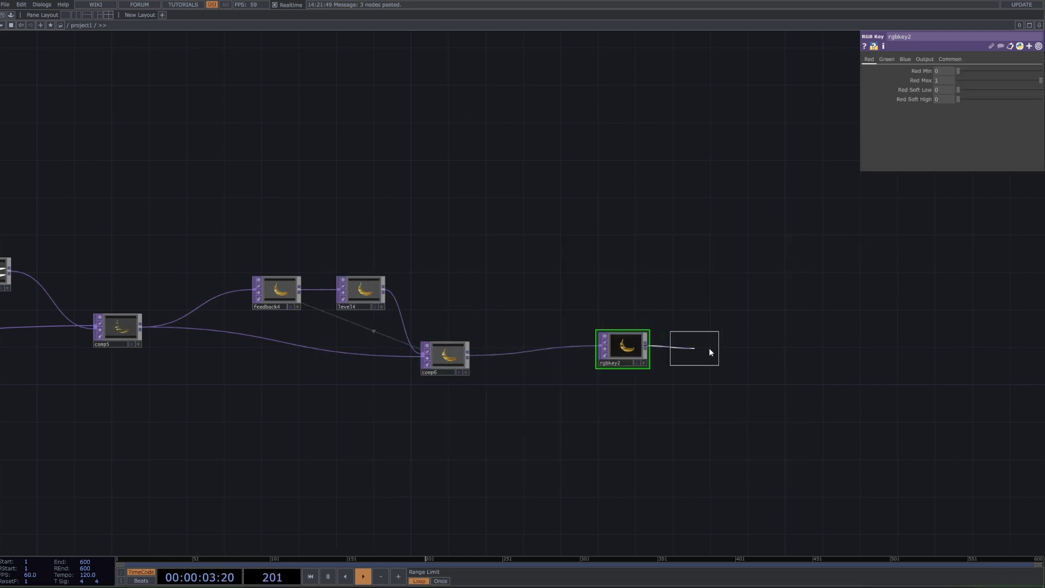
pyautogui.click(709, 348)
pyautogui.hotkey('ctrl', 'z')
pyautogui.hotkey('ctrl', 'z')
pyautogui.hotkey('ctrl', 'z')
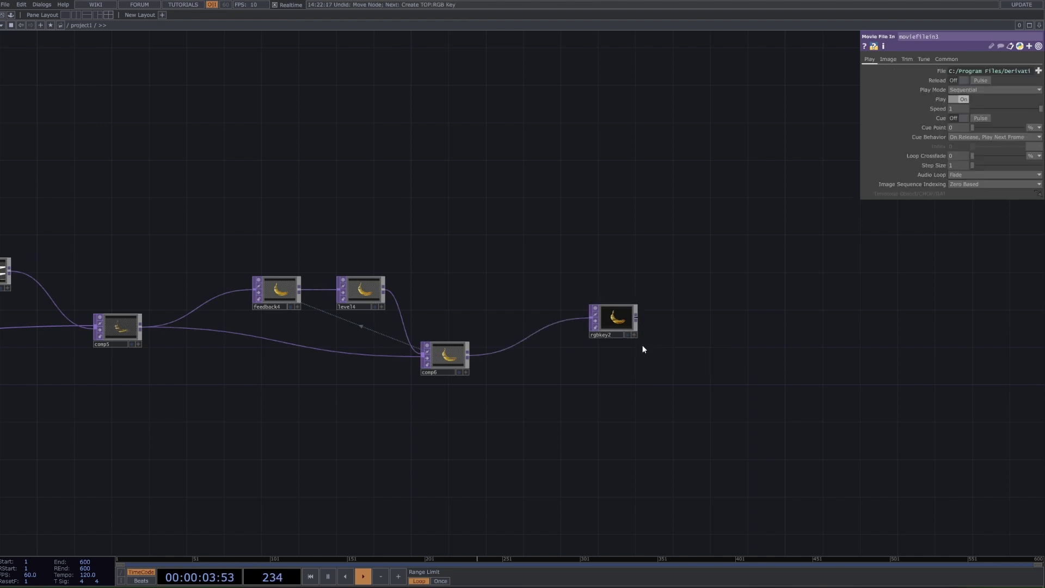
# - Add a Null after rgbkey2, display its output as the network background, and move rgbkey2 closer to it
pyautogui.rightClick(636, 324)
pyautogui.click(624, 261)
pyautogui.click(761, 345)
pyautogui.moveTo(761, 345); pyautogui.dragTo(762, 346)
pyautogui.click(776, 362)
pyautogui.moveTo(625, 315); pyautogui.dragTo(688, 340)
# - Insert the bloom component from the ImageFilters palette between comp6 and rgbkey2
pyautogui.click(126, 60)
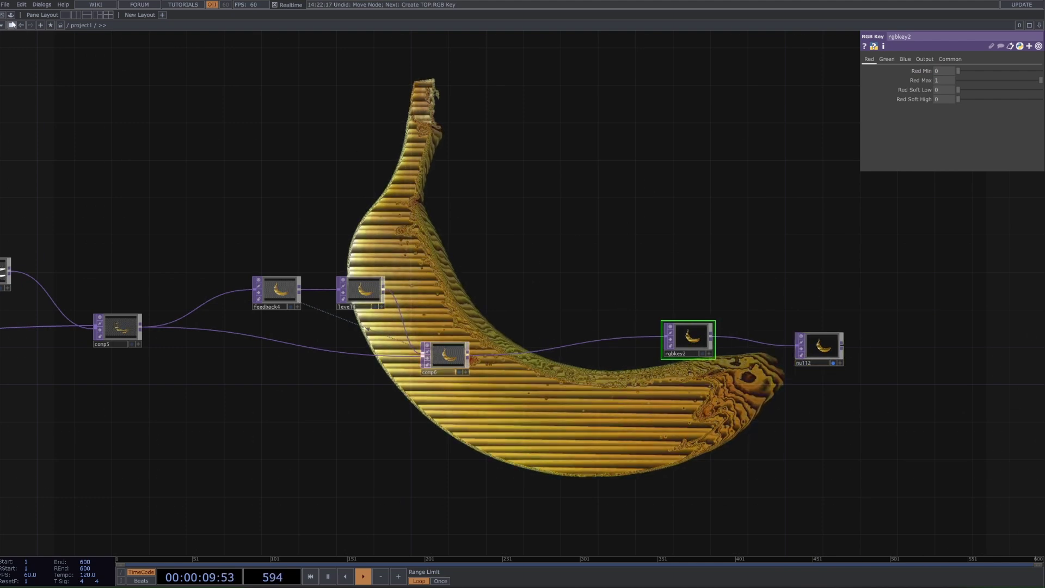
pyautogui.click(11, 15)
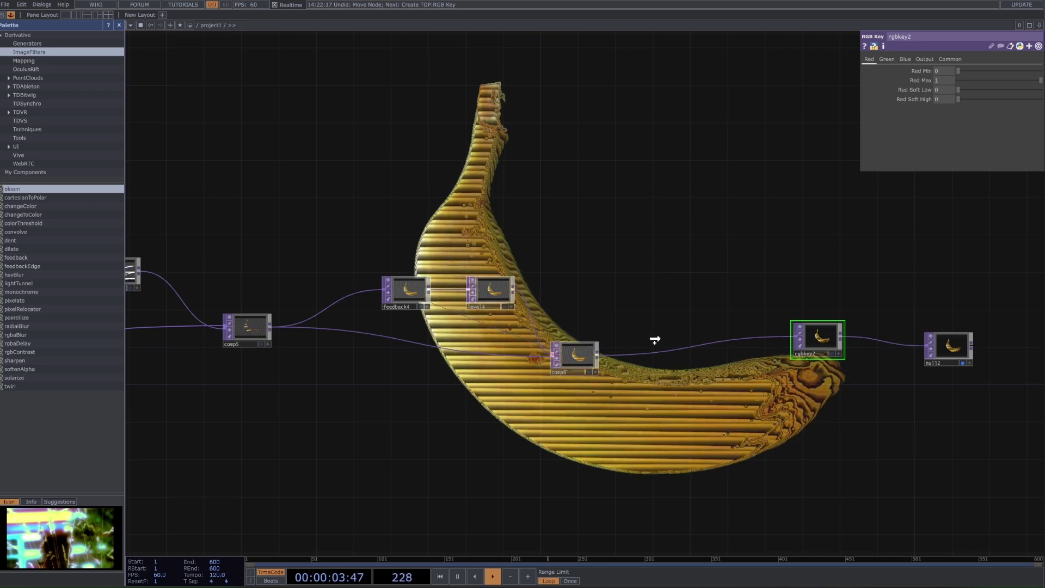
pyautogui.moveTo(655, 340); pyautogui.dragTo(667, 333)
pyautogui.moveTo(597, 354); pyautogui.dragTo(795, 336)
pyautogui.scroll(-2, 773, 341)
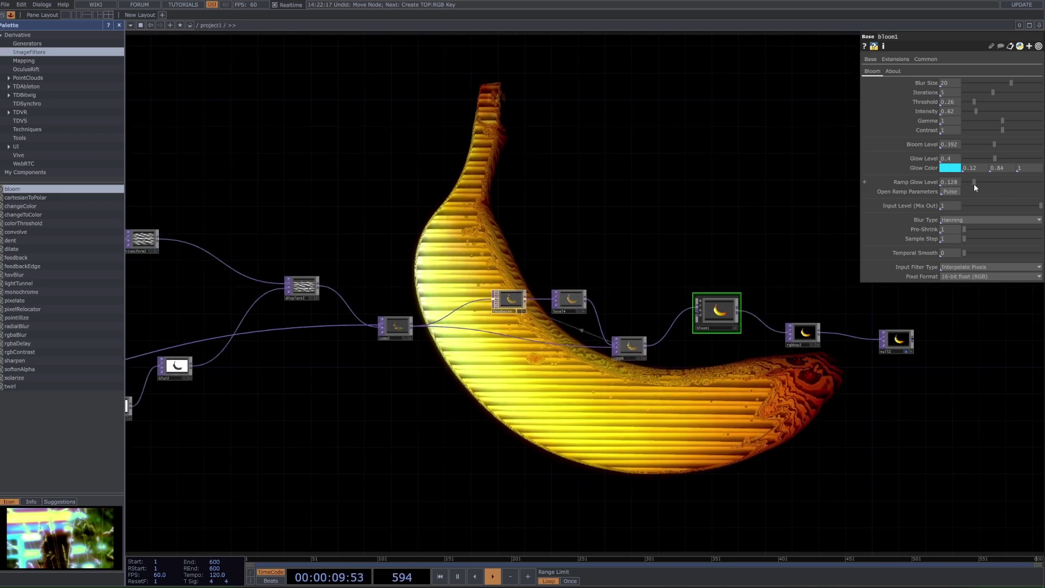
# - Set bloom1's Ramp Glow Level to 0.106
pyautogui.moveTo(975, 184); pyautogui.dragTo(972, 185)
pyautogui.moveTo(802, 227); pyautogui.dragTo(695, 304)
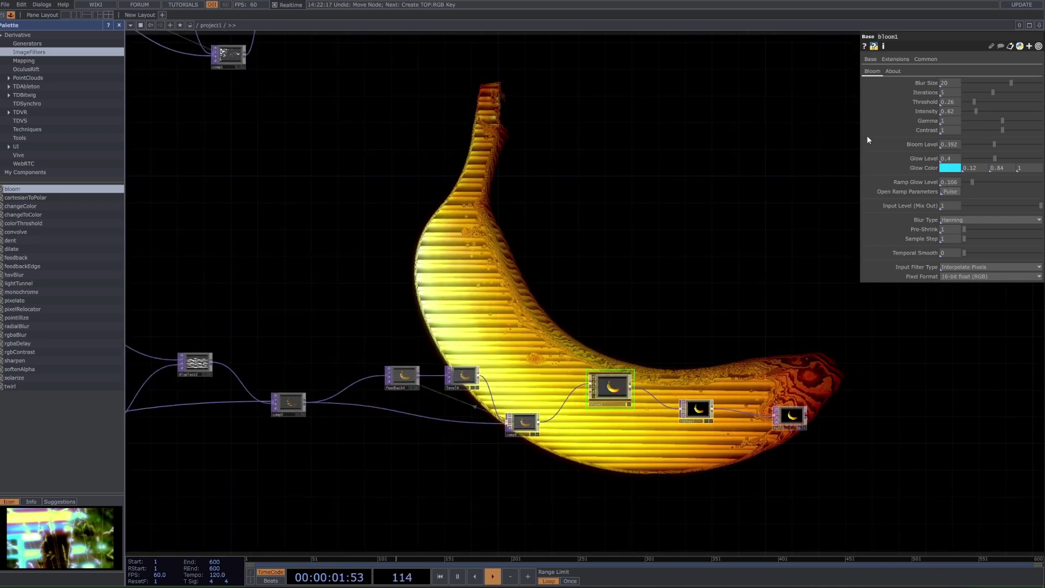
# - Try the 11-bit float (RGB), Positive Values Only pixel format on bloom1 and undo it
pyautogui.click(963, 278)
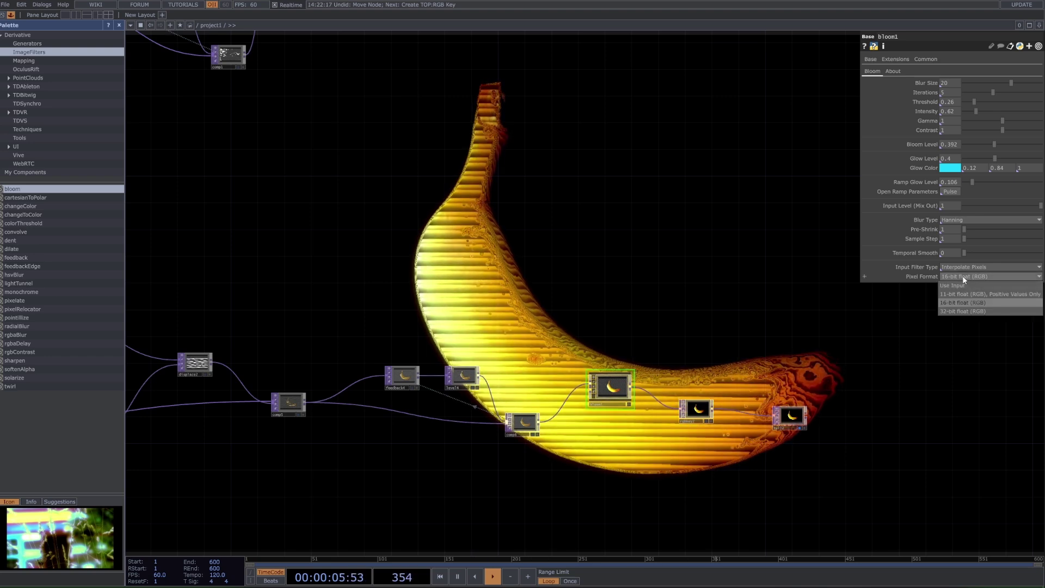
pyautogui.click(962, 294)
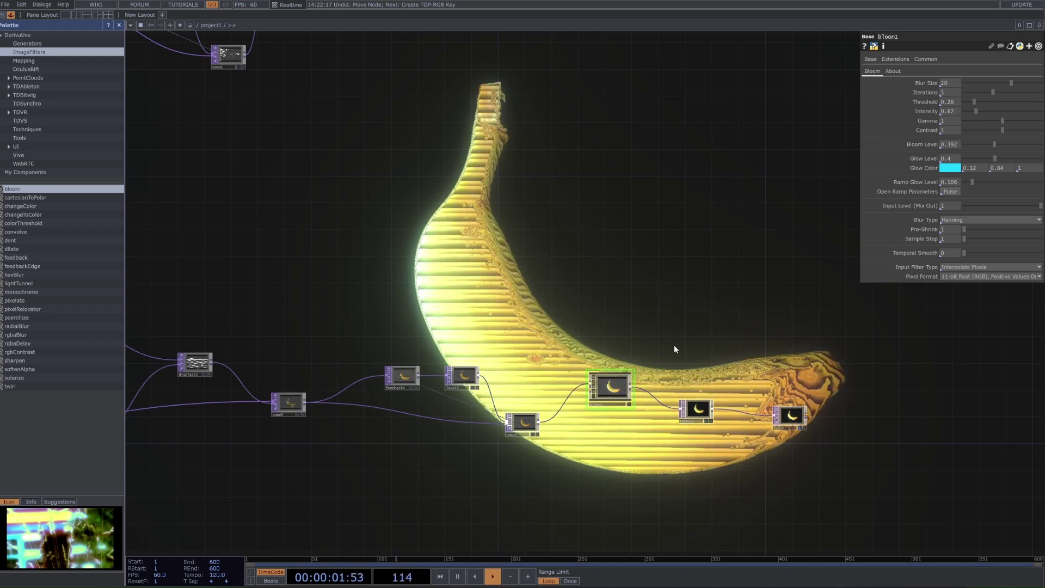
pyautogui.hotkey('ctrl', 'z')
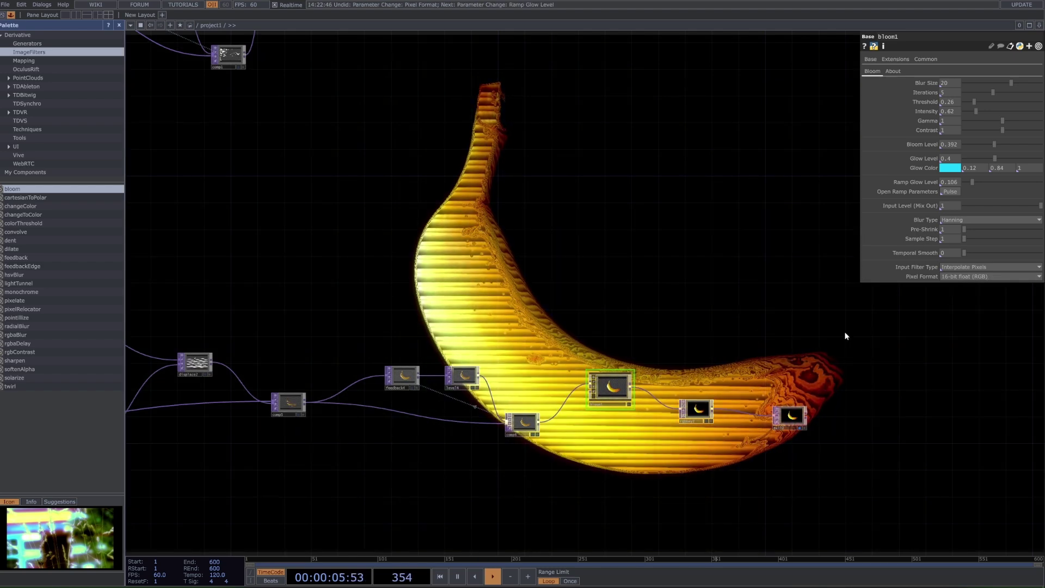
# - Connect the banana source moviefilein2 to fit1 in the original network, replacing moviefilein1
pyautogui.scroll(-2, 751, 376)
pyautogui.moveTo(749, 289); pyautogui.dragTo(737, 374)
pyautogui.click(673, 94)
pyautogui.moveTo(286, 314); pyautogui.dragTo(535, 322)
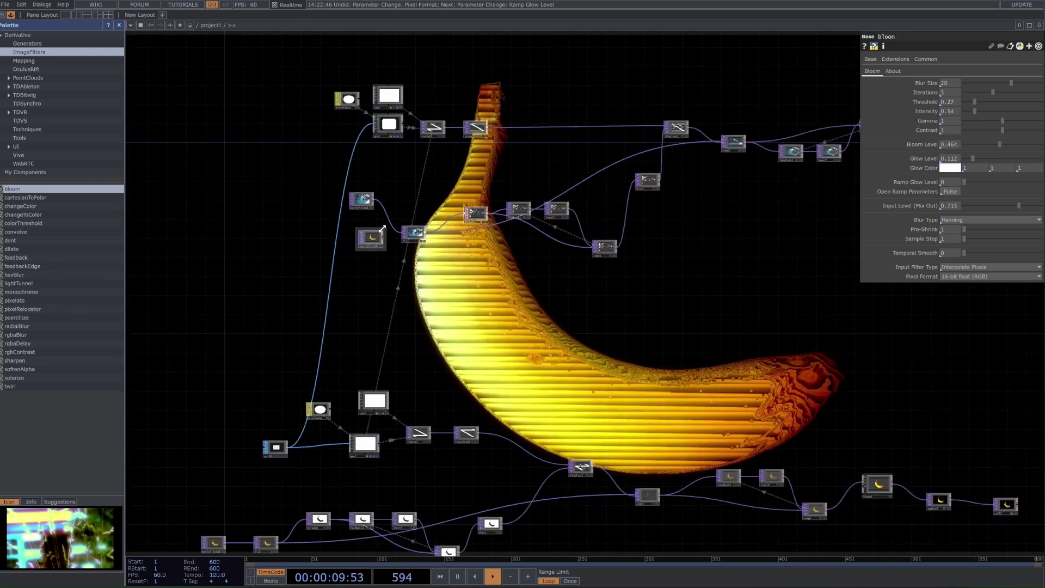
pyautogui.moveTo(384, 236); pyautogui.dragTo(402, 233)
pyautogui.moveTo(544, 218); pyautogui.dragTo(316, 239)
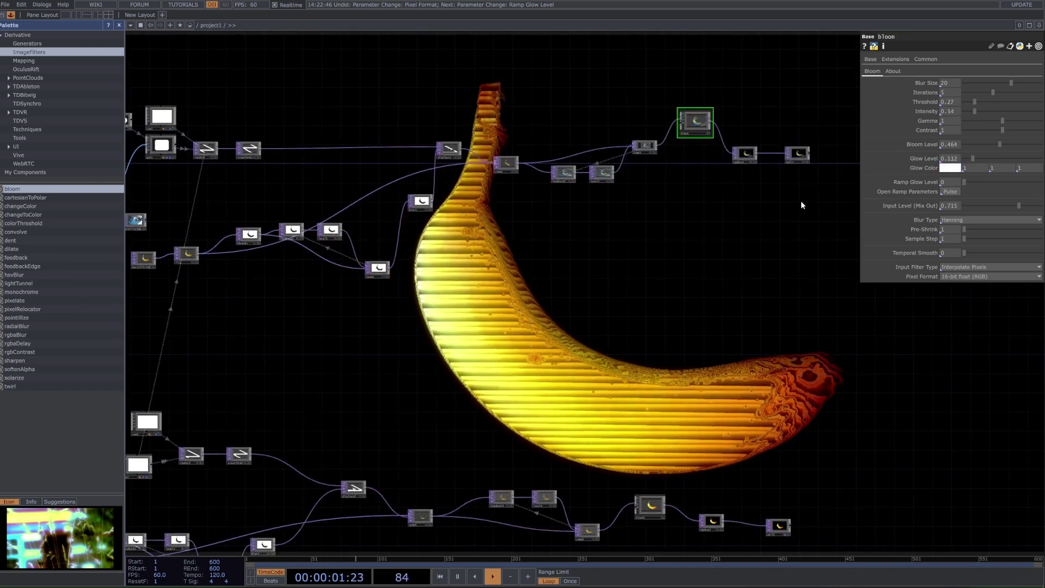
# - Compare the original network's final null with the rebuilt output in the background, hide it again, and inspect displace2
pyautogui.click(805, 159)
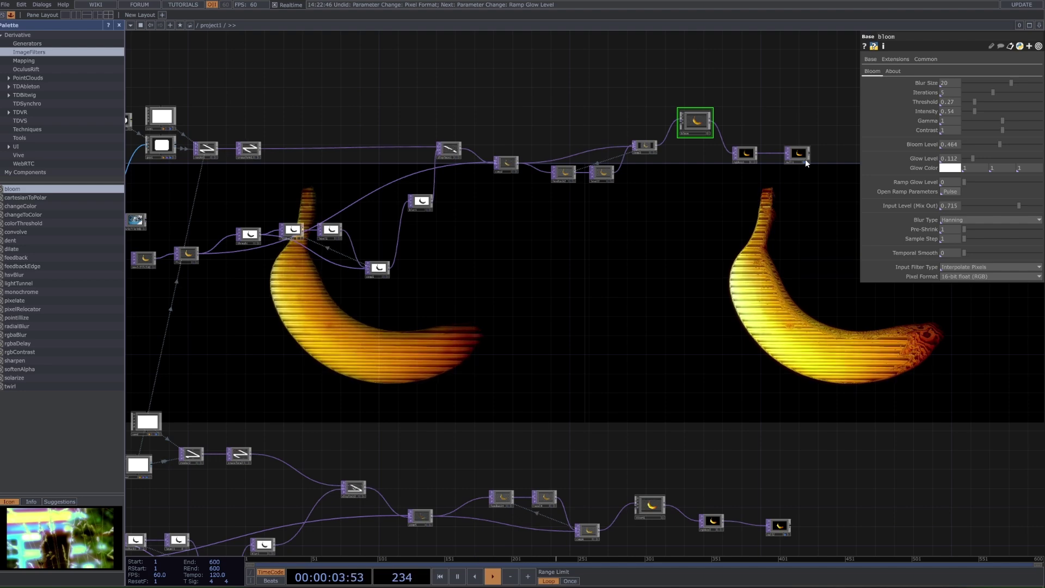
pyautogui.click(805, 159)
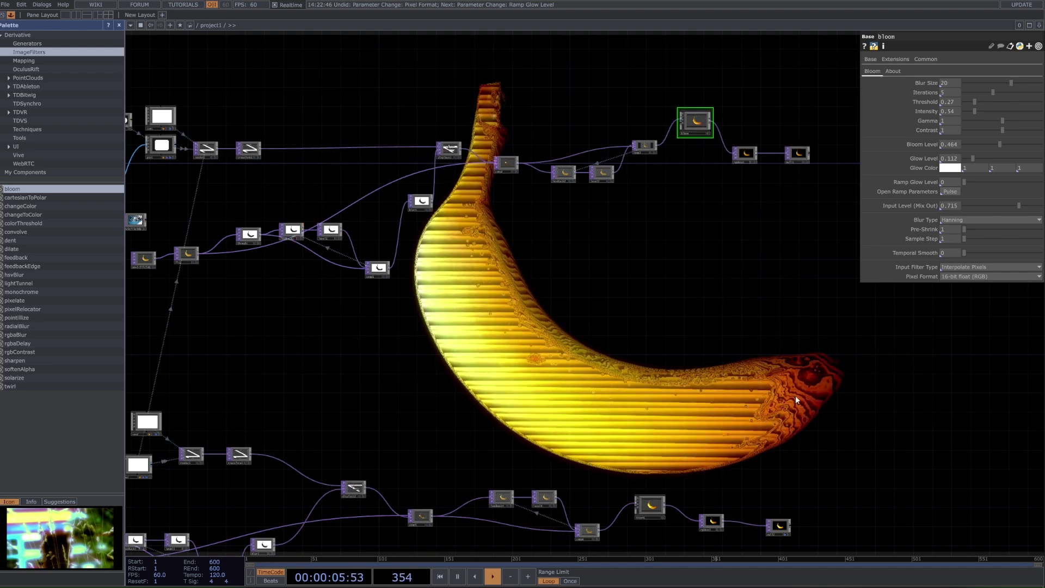
pyautogui.scroll(10, 406, 457)
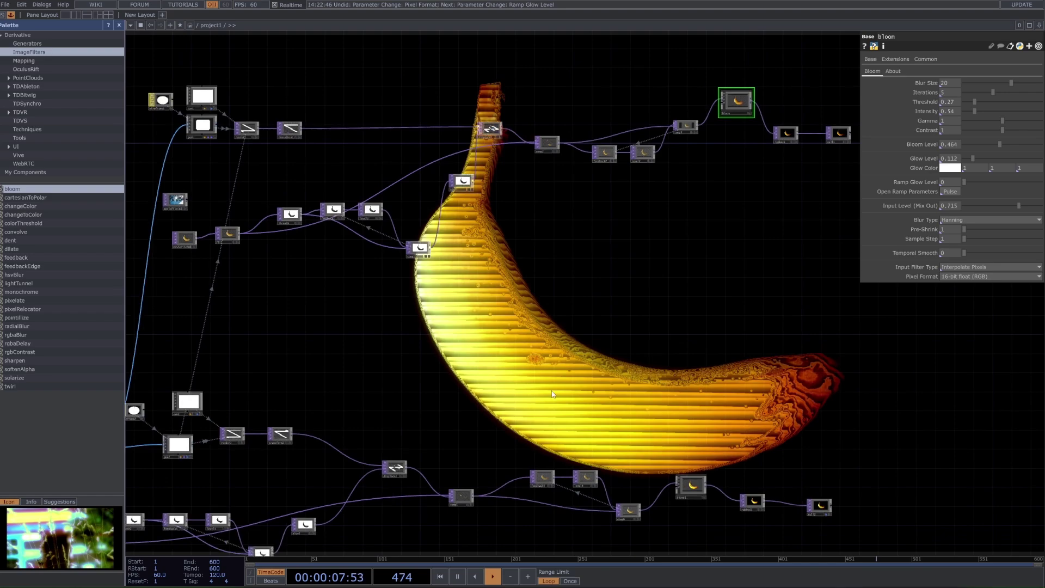
pyautogui.scroll(-10, 378, 484)
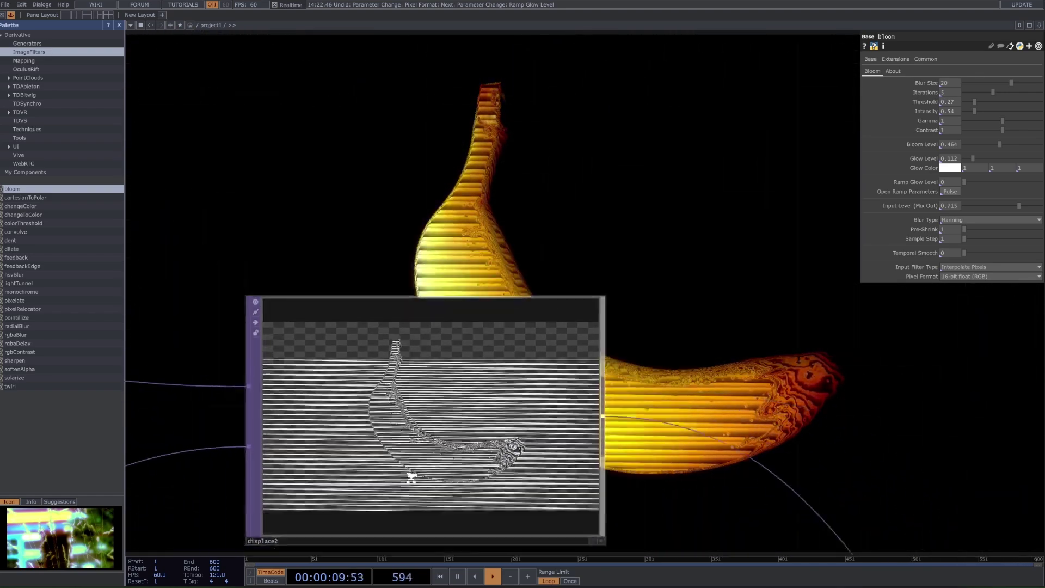
pyautogui.scroll(8, 425, 407)
pyautogui.scroll(-10, 425, 407)
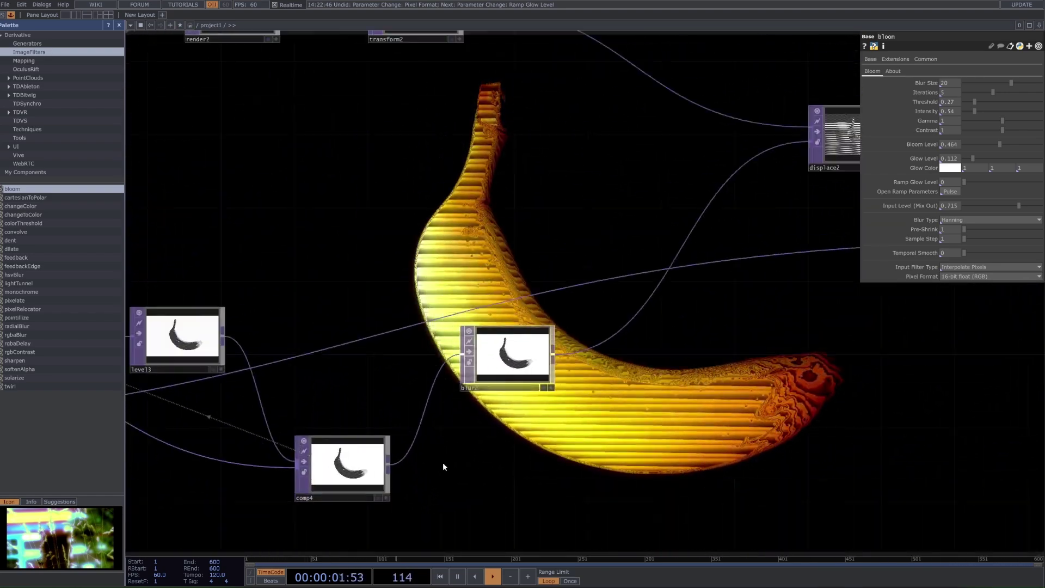
# - Set the Soften value of thresh2 to 0 in the rebuilt network
pyautogui.click(308, 396)
pyautogui.click(228, 397)
pyautogui.moveTo(234, 354); pyautogui.dragTo(386, 326)
pyautogui.click(309, 371)
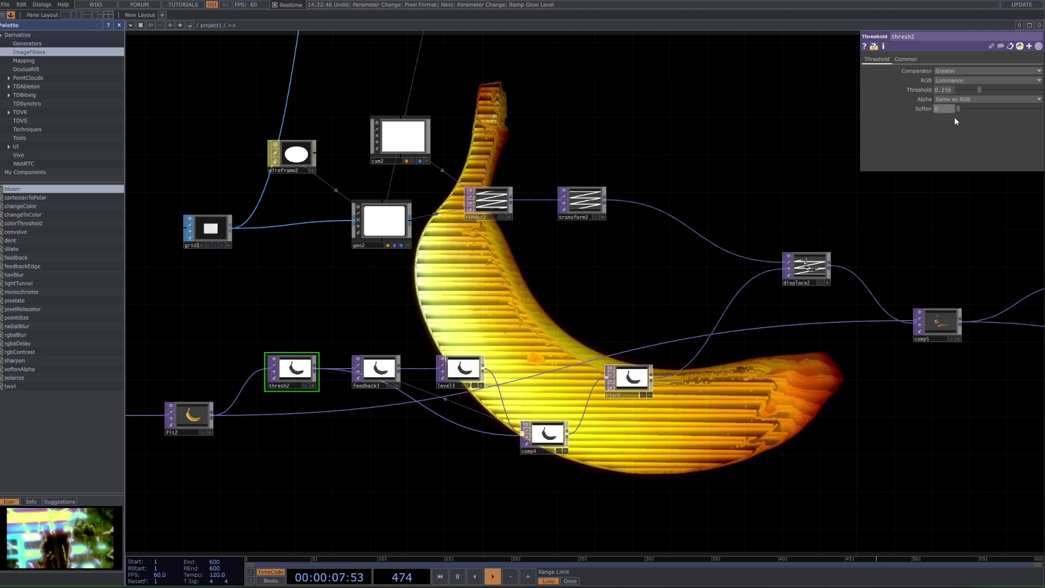
pyautogui.scroll(2, 324, 364)
pyautogui.scroll(4, 324, 363)
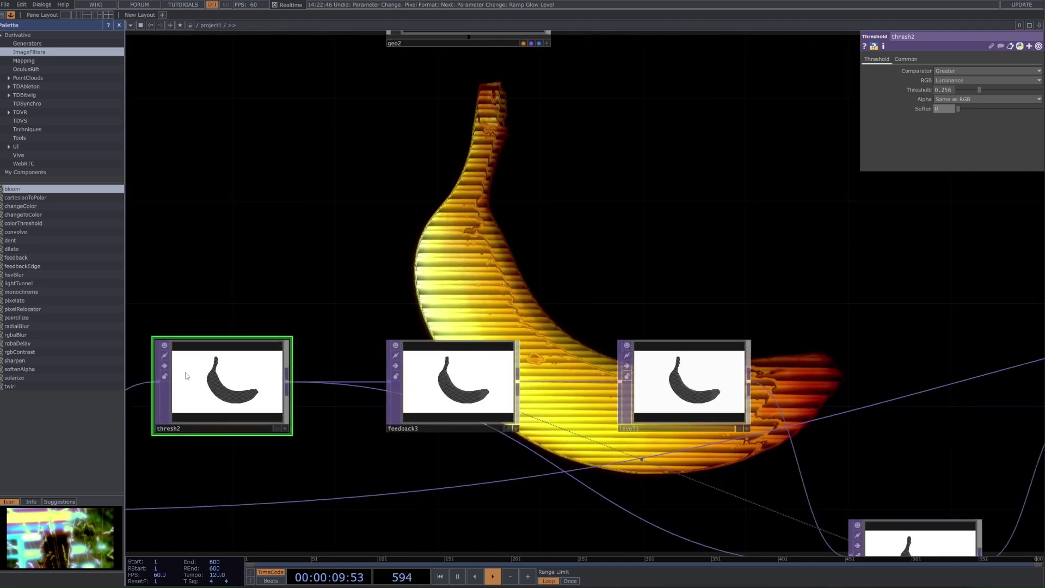
pyautogui.scroll(-5, 197, 370)
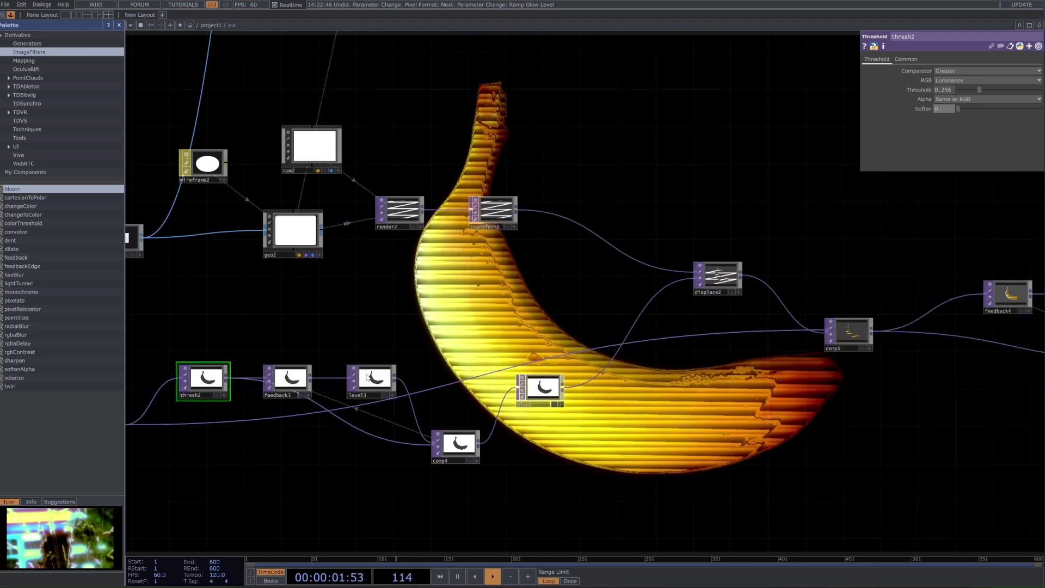
# - Reset both feedback loops of the rebuilt network by pulsing feedback3 and feedback4
pyautogui.click(287, 379)
pyautogui.click(972, 82)
pyautogui.moveTo(870, 366); pyautogui.dragTo(765, 348)
pyautogui.click(776, 290)
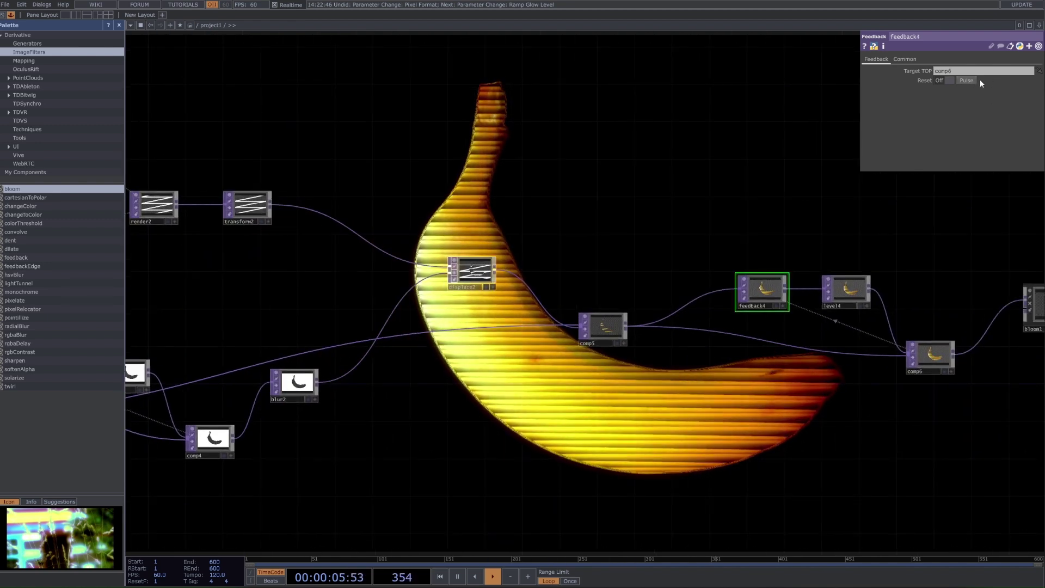
pyautogui.scroll(-3, 753, 418)
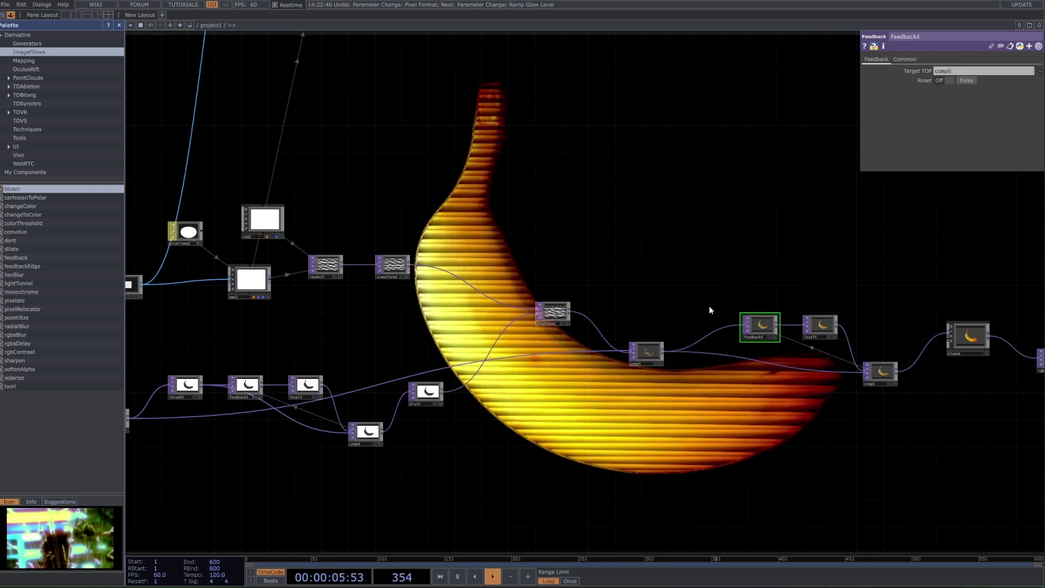
pyautogui.scroll(-3, 680, 256)
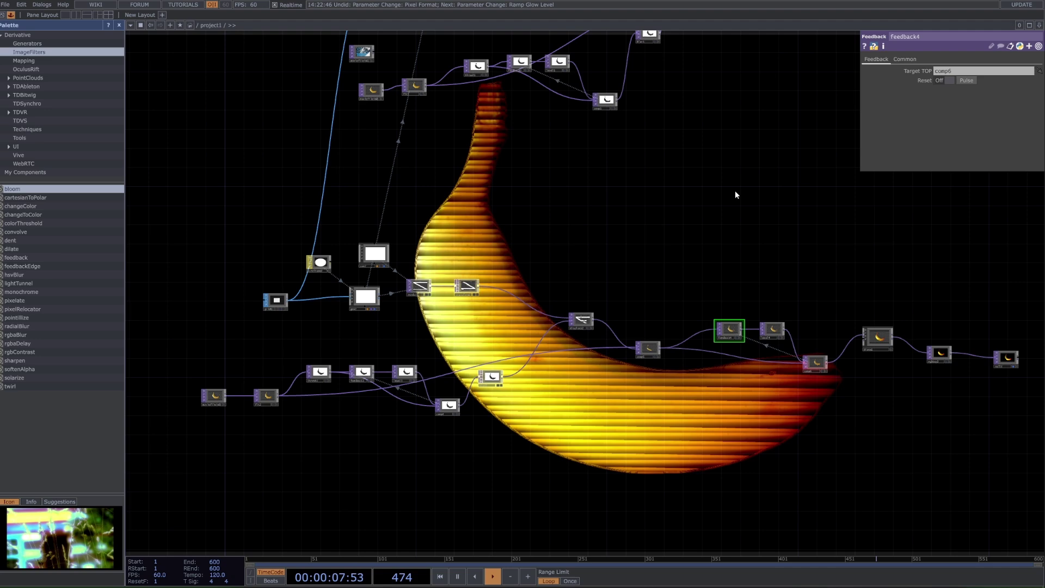
# - Try deleting the entire rebuilt network, including the shared grid, and inspect the original network that remains
pyautogui.scroll(-5, 597, 270)
pyautogui.moveTo(280, 255); pyautogui.dragTo(925, 441)
pyautogui.press('Delete')
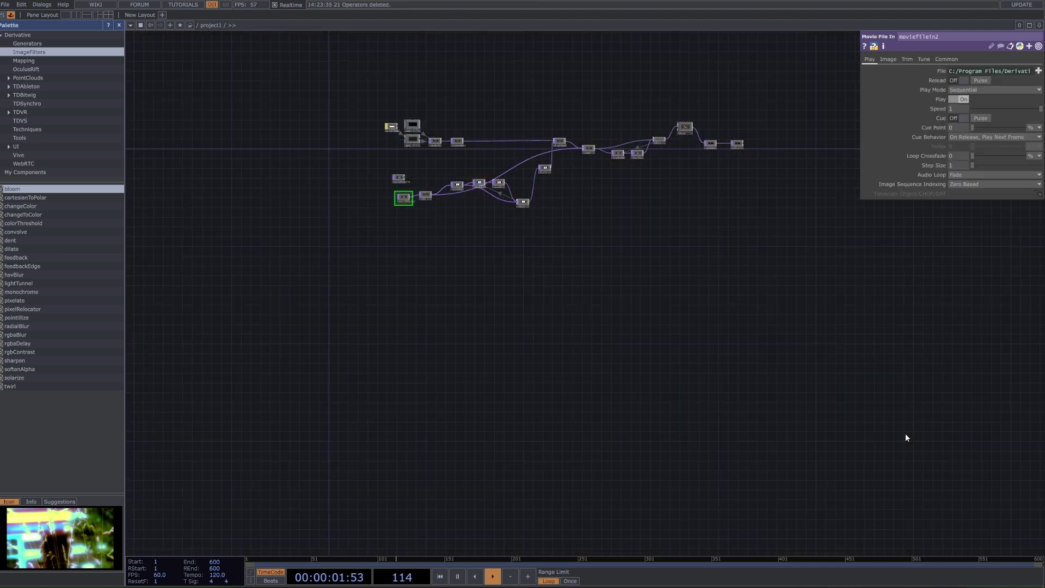
pyautogui.moveTo(734, 110); pyautogui.dragTo(785, 238)
pyautogui.scroll(1, 722, 188)
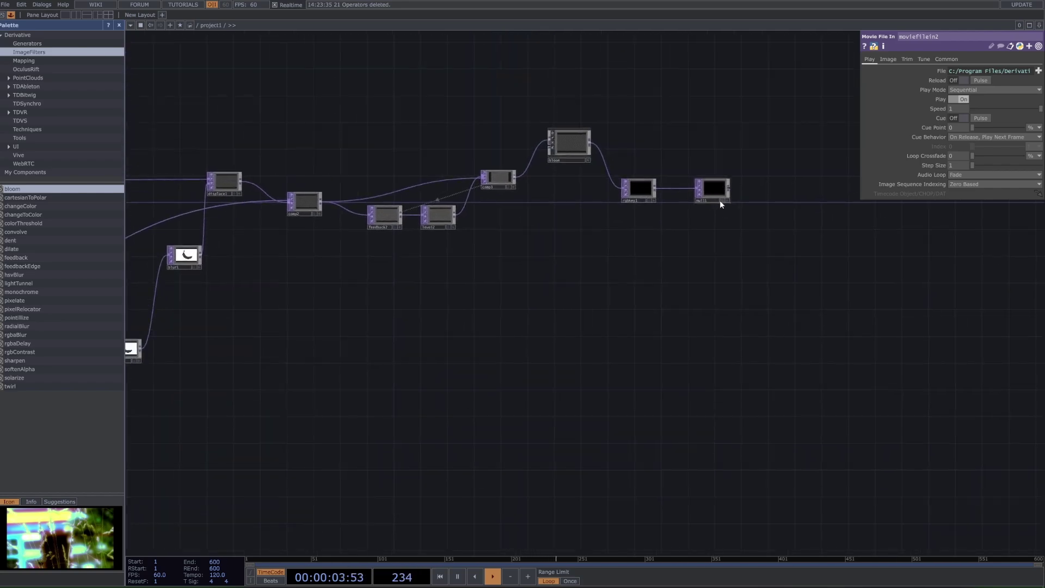
pyautogui.press('h')
pyautogui.scroll(3, 254, 328)
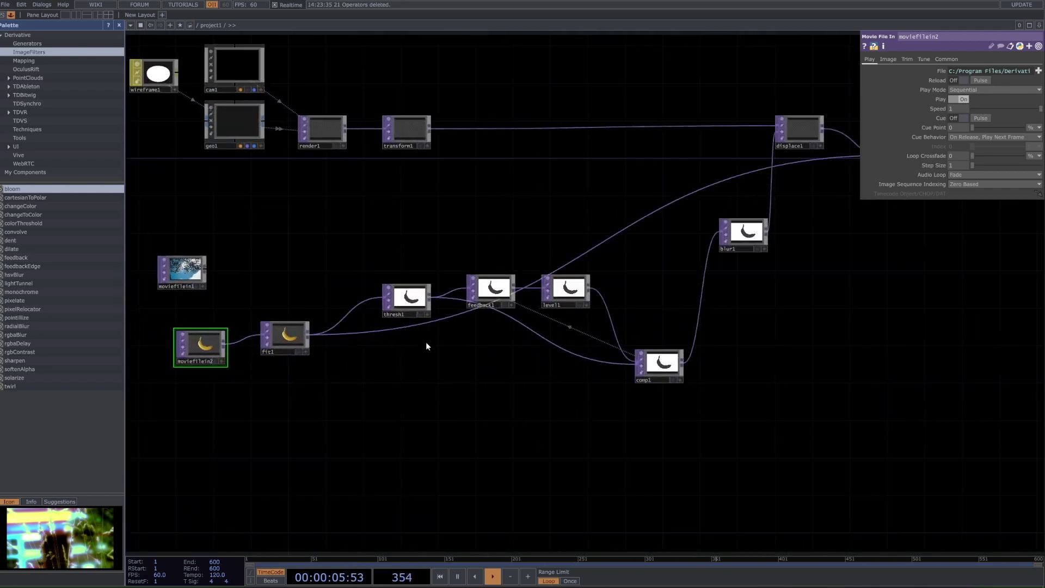
pyautogui.scroll(-3, 564, 419)
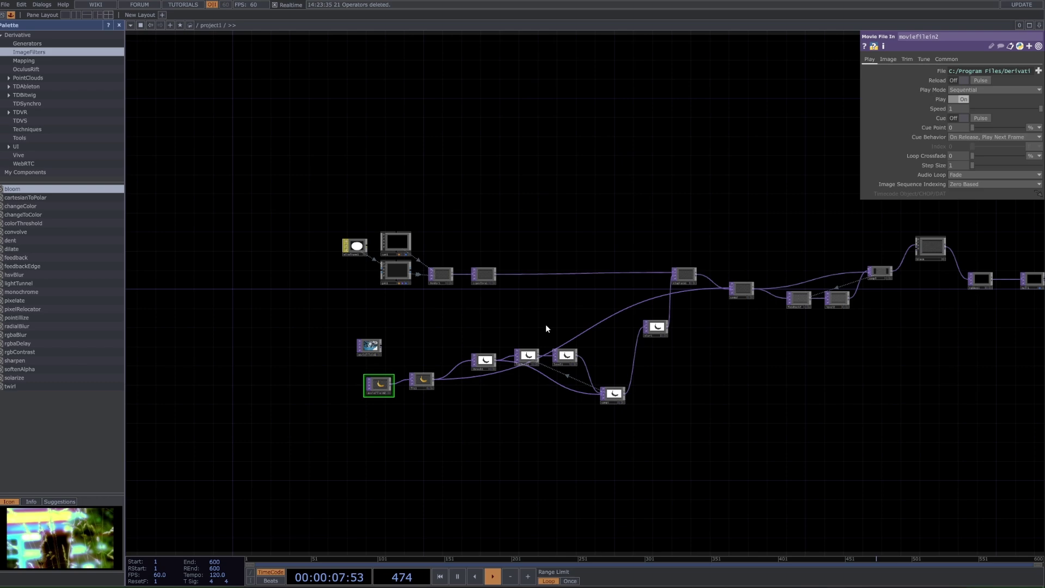
# - Undo the display change, the node deletion and the last node move
pyautogui.hotkey('ctrl', 'z')
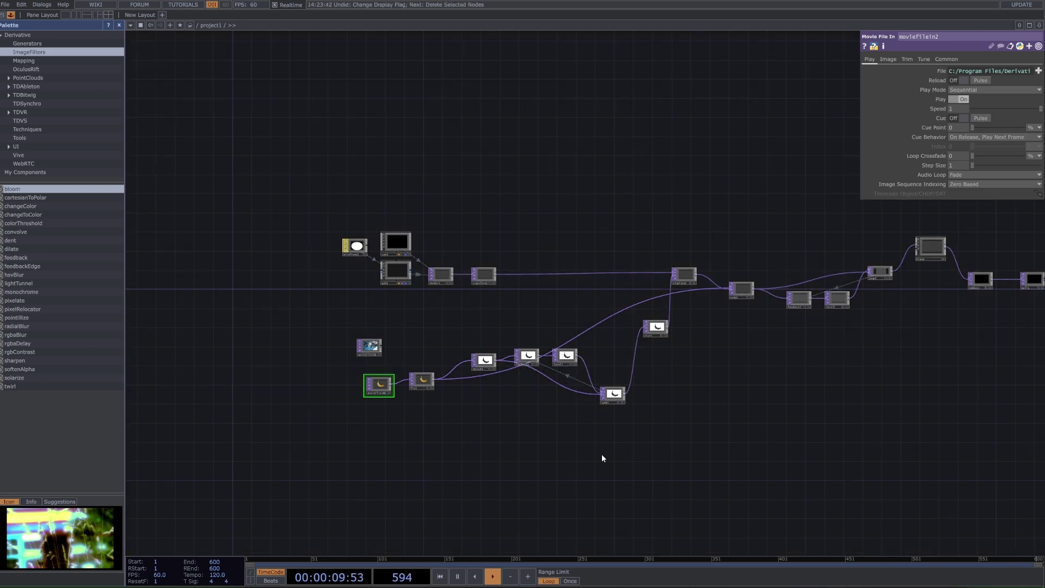
pyautogui.hotkey('ctrl', 'z')
pyautogui.scroll(-3, 573, 498)
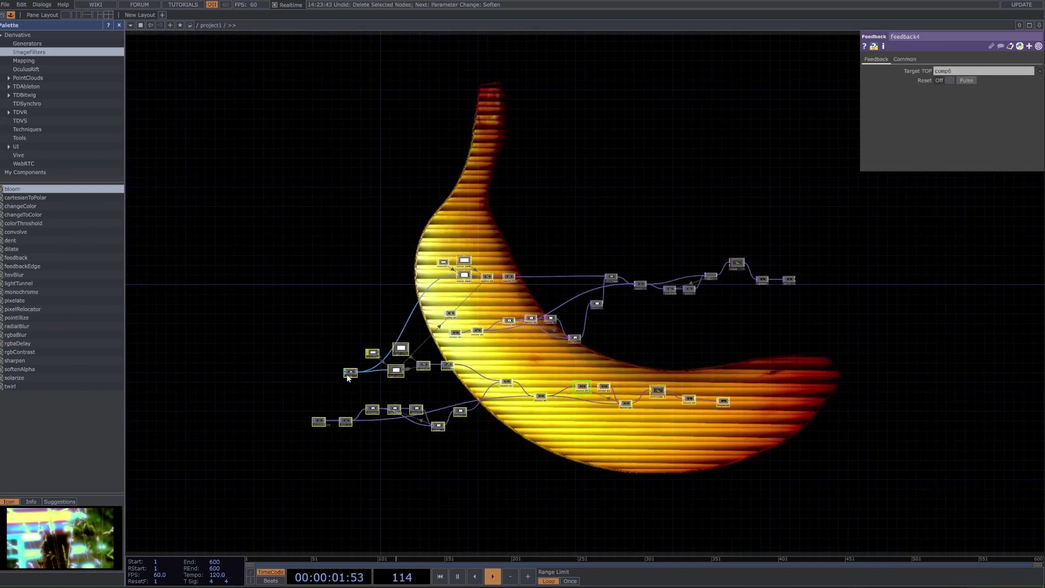
pyautogui.hotkey('ctrl', 'z')
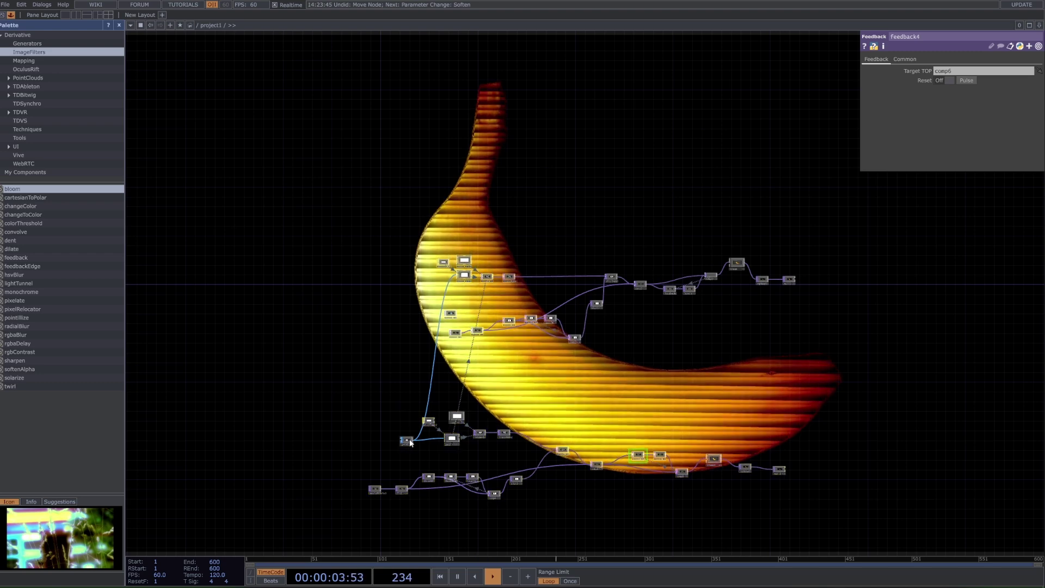
# - Move the shared grid clear of the rebuilt network and delete all the other rebuilt nodes
pyautogui.moveTo(410, 442); pyautogui.dragTo(298, 328)
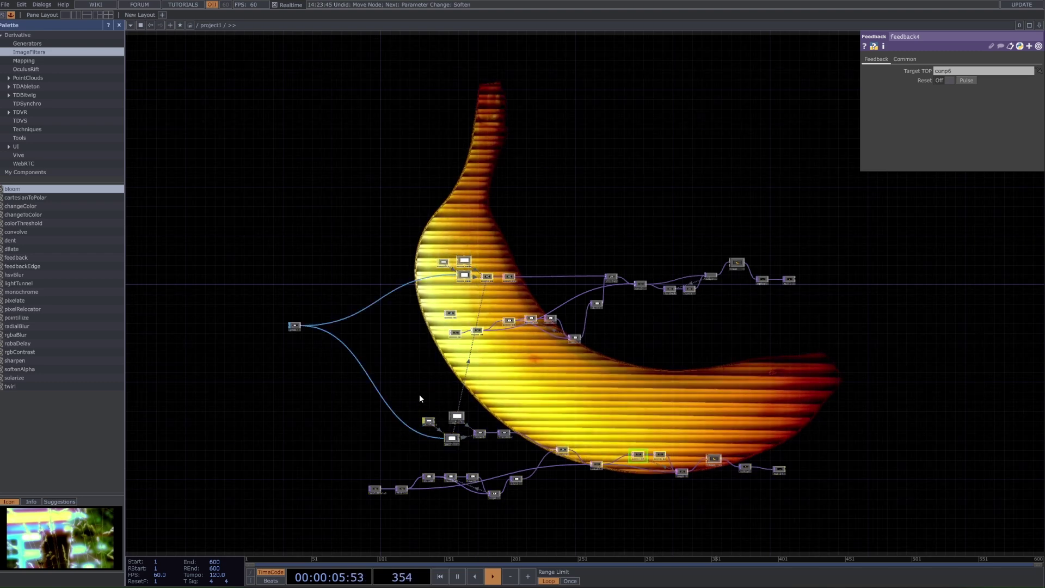
pyautogui.moveTo(424, 387); pyautogui.dragTo(428, 368)
pyautogui.moveTo(285, 383); pyautogui.dragTo(822, 484, button='right')
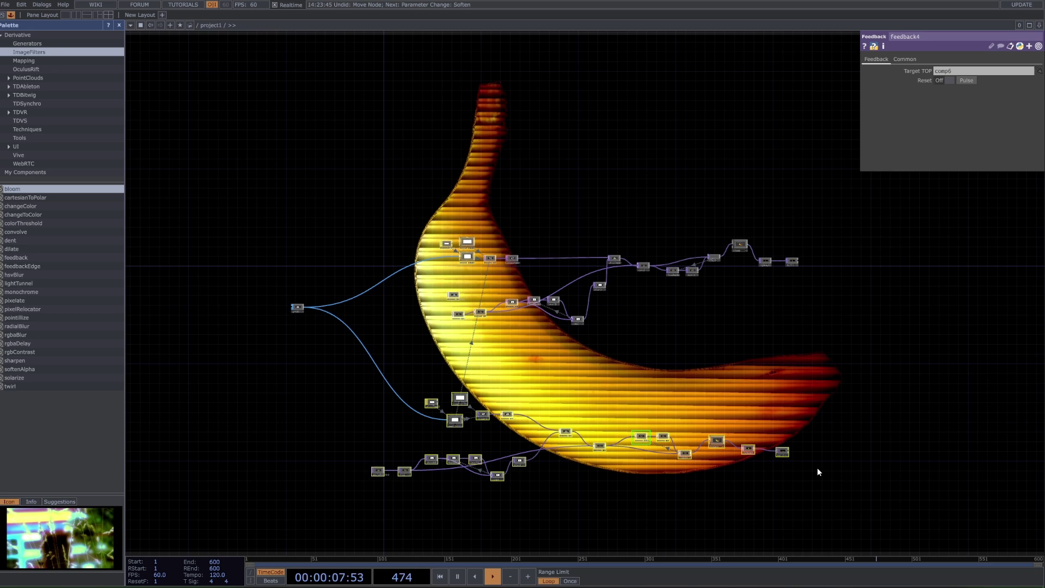
pyautogui.press('Delete')
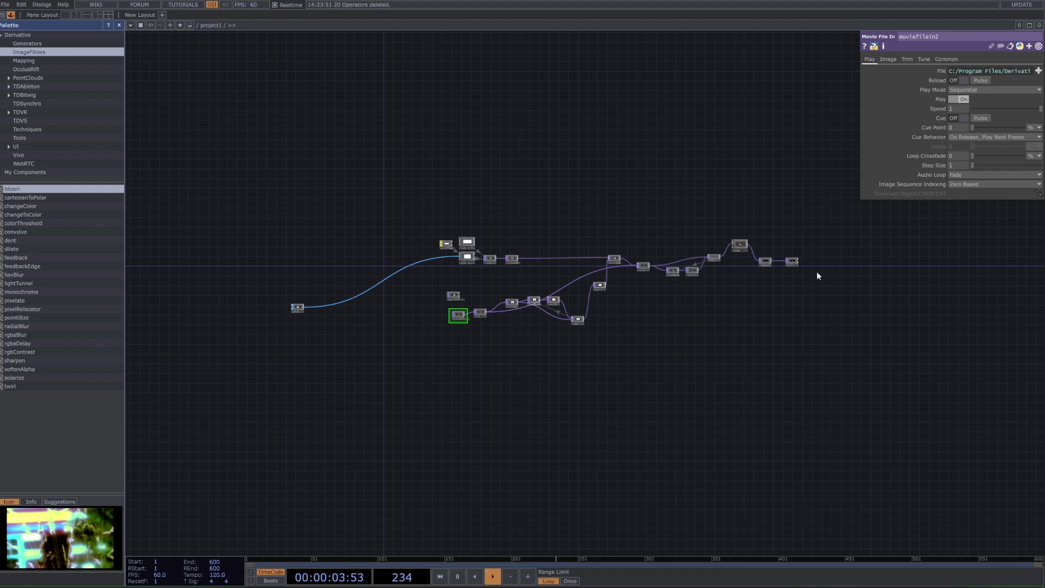
# - Display the original network's final null as the network background
pyautogui.scroll(5, 811, 261)
pyautogui.click(793, 254)
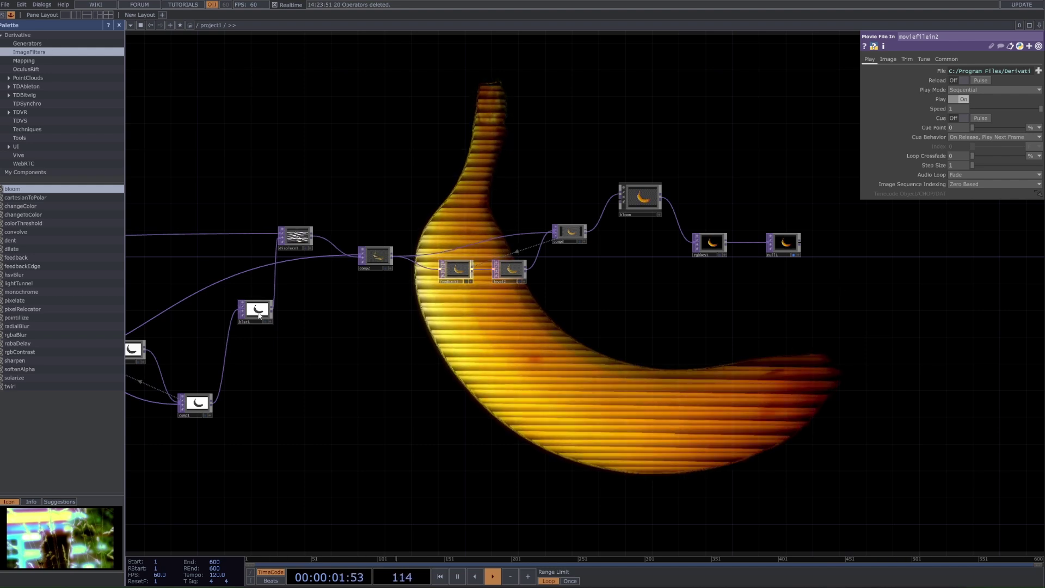
pyautogui.scroll(-4, 430, 268)
pyautogui.moveTo(335, 330); pyautogui.dragTo(712, 332)
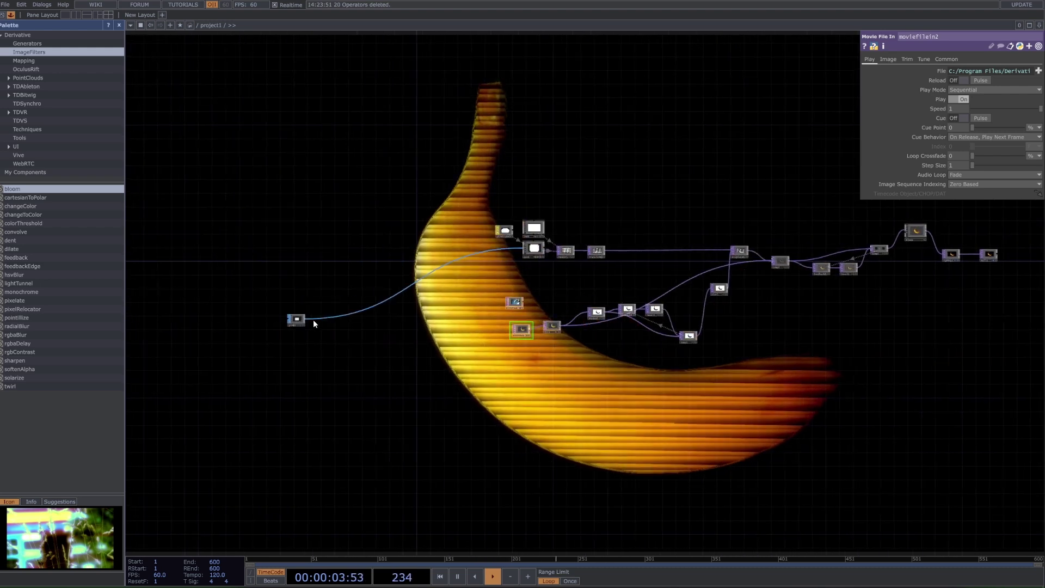
# - Delete the unused moviefilein1, and reposition moviefilein2 farther from fit1 and the grid beside geo1
pyautogui.moveTo(507, 321); pyautogui.dragTo(371, 357)
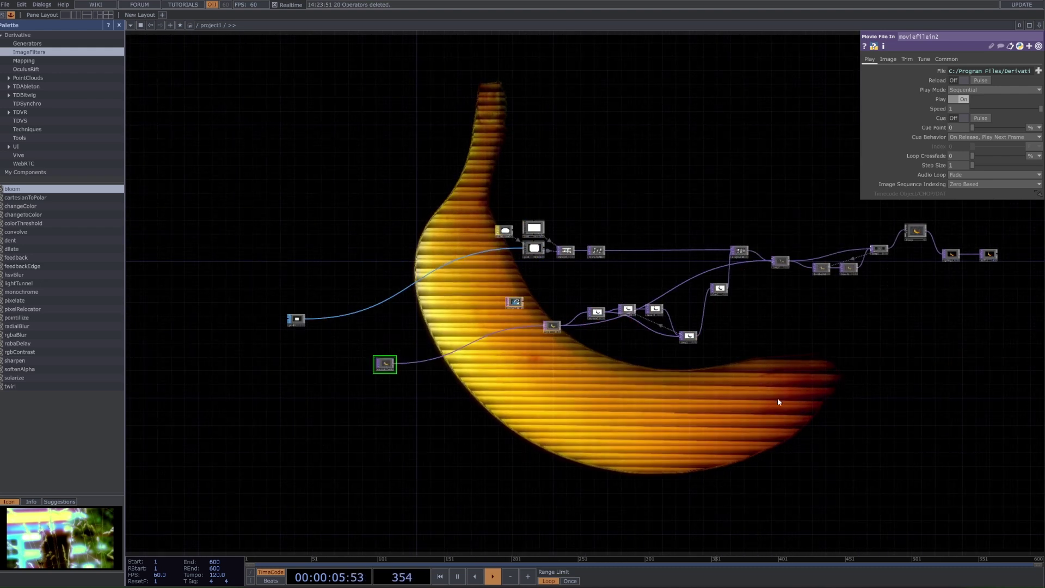
pyautogui.click(515, 302)
pyautogui.press('Delete')
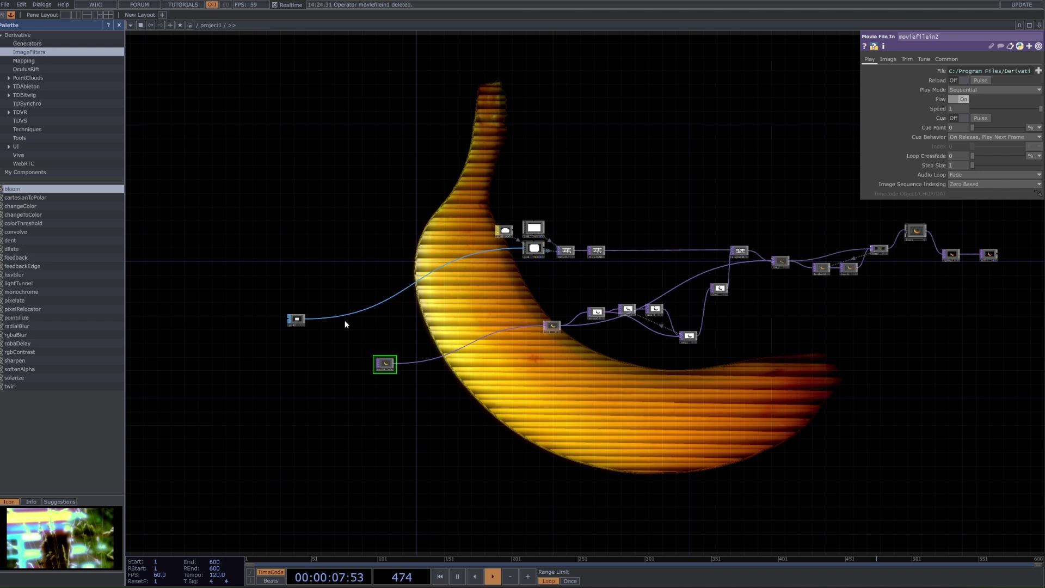
pyautogui.moveTo(298, 322); pyautogui.dragTo(479, 256)
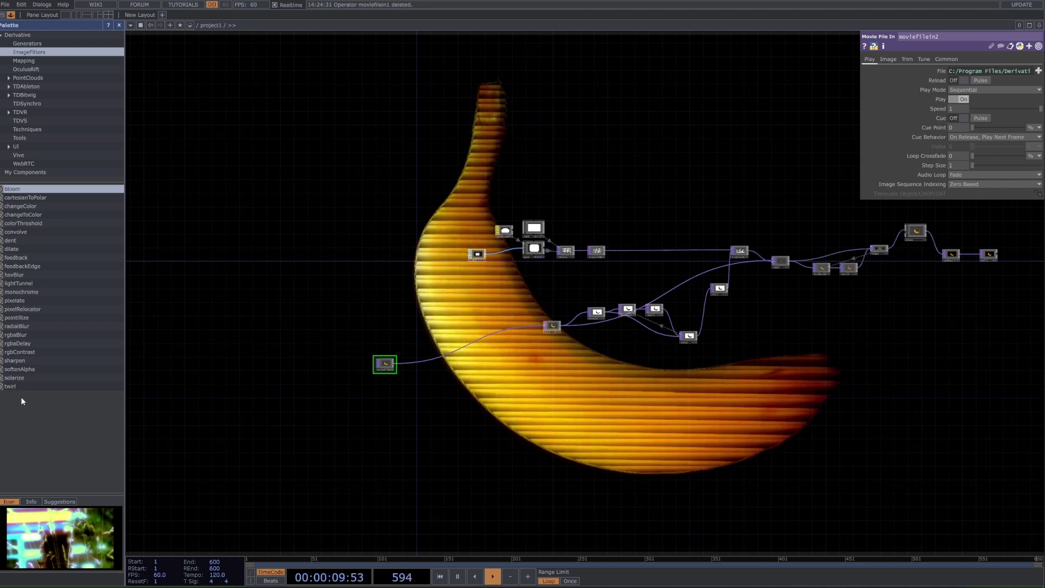